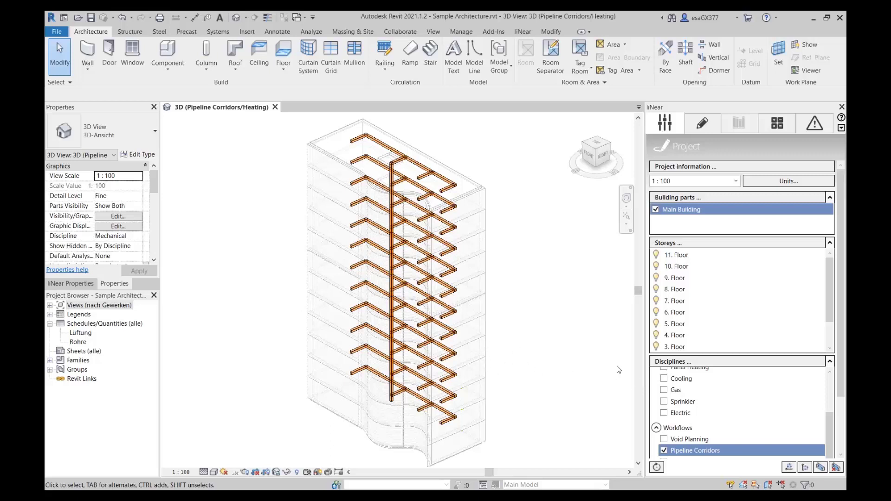
Start a rough calculation of the equipment room requirements for Pipeline Corridors and add an Administration building part.
{"action": "left_click", "coordinate": [723, 452]}
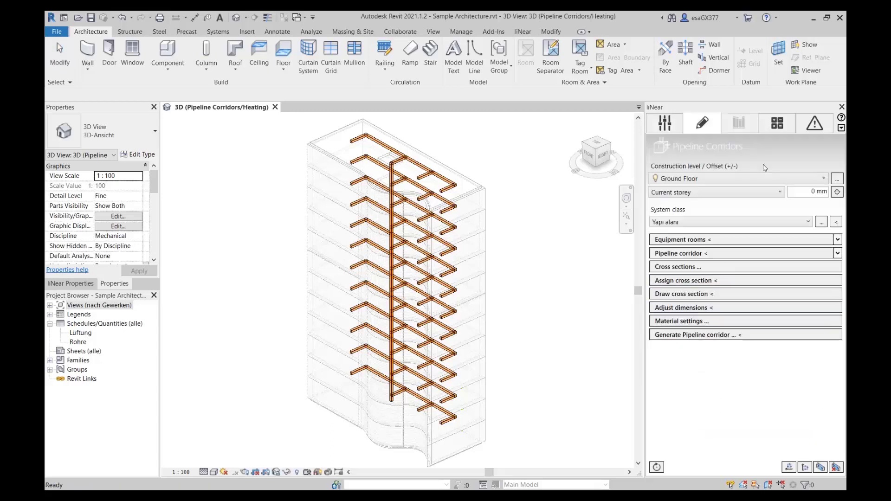
{"action": "left_click", "coordinate": [786, 123]}
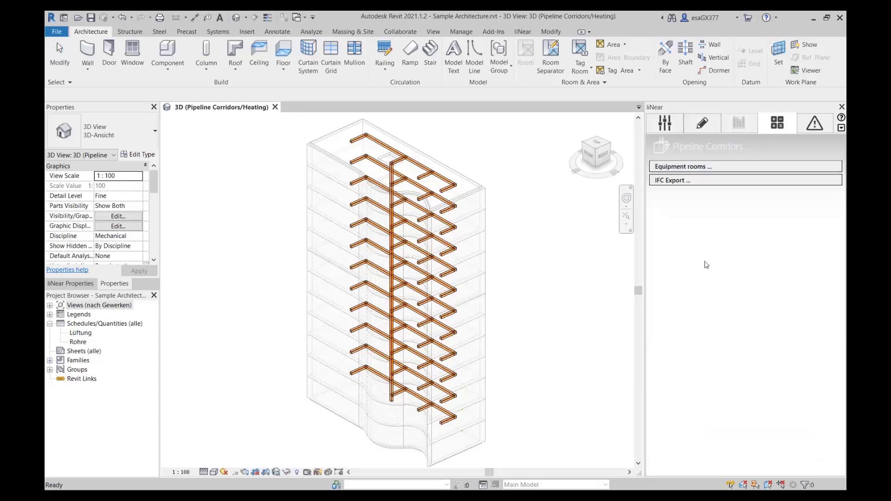
{"action": "left_click", "coordinate": [696, 170]}
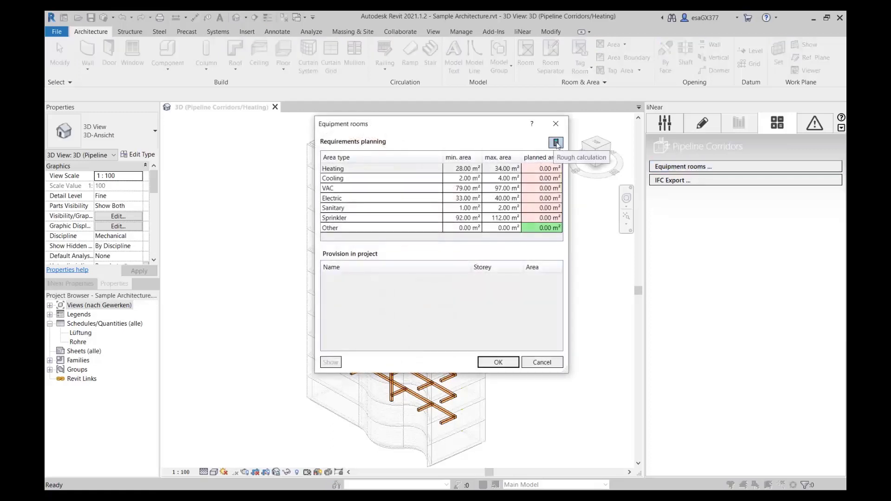
{"action": "left_click", "coordinate": [555, 143]}
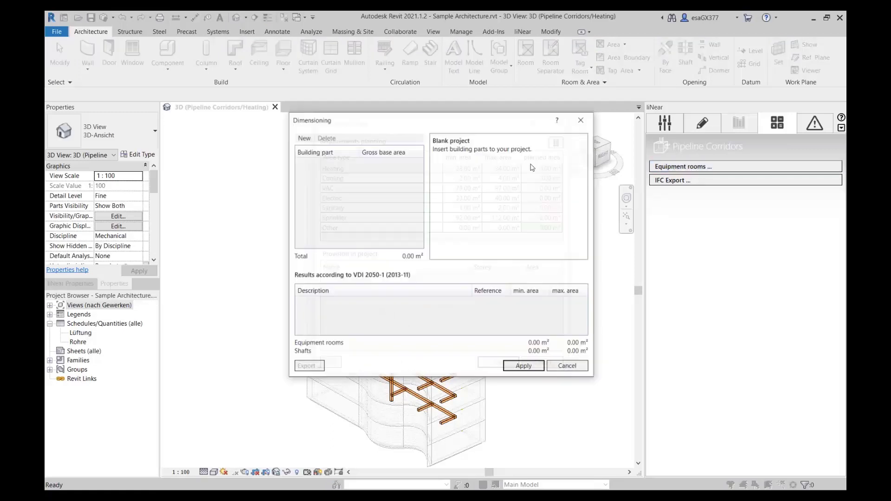
{"action": "left_click", "coordinate": [302, 138]}
{"action": "left_click", "coordinate": [327, 149]}
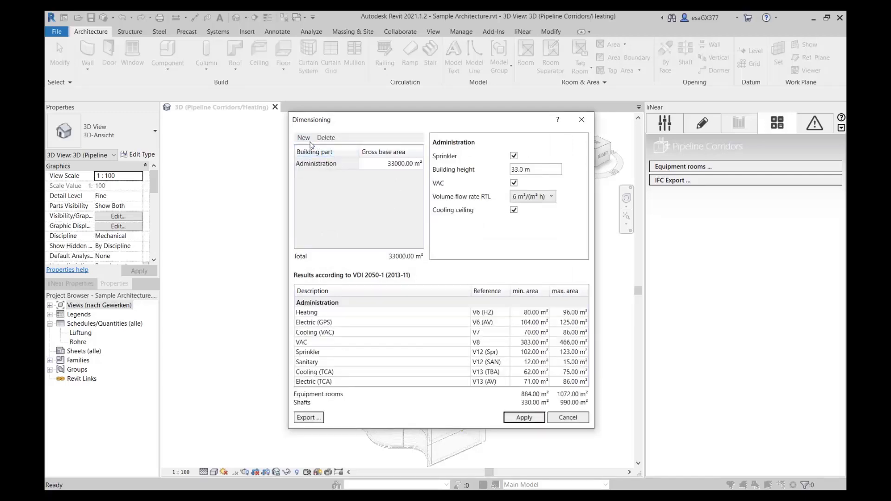
{"action": "left_click", "coordinate": [304, 138]}
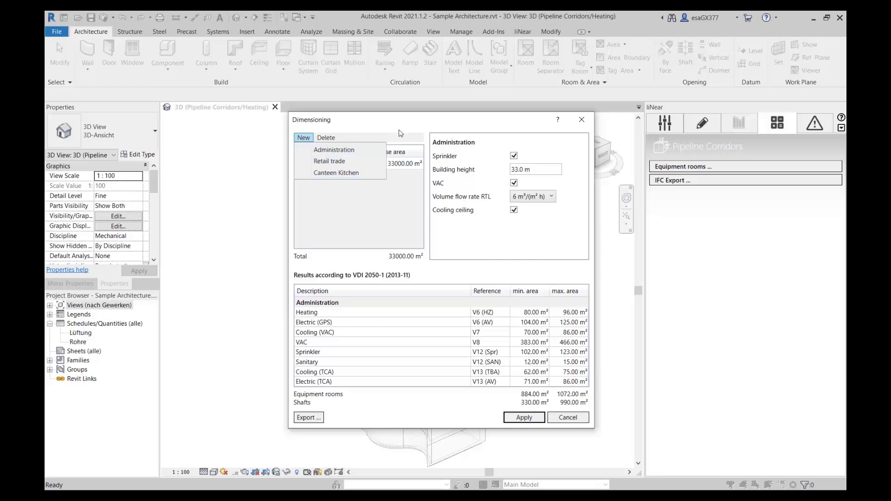
{"action": "left_click", "coordinate": [397, 130]}
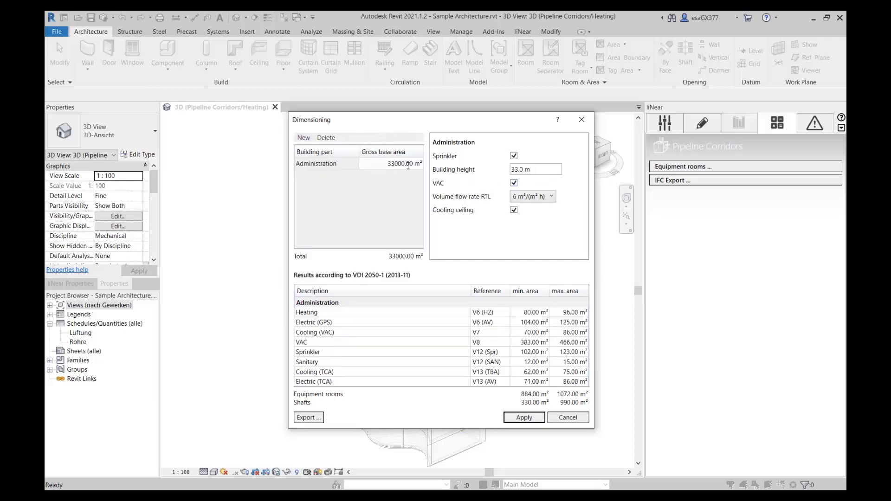
Set the Administration part's gross base area to 2210 m², exclude the cooling ceiling, and accept the calculated room requirements.
{"action": "double_click", "coordinate": [408, 166]}
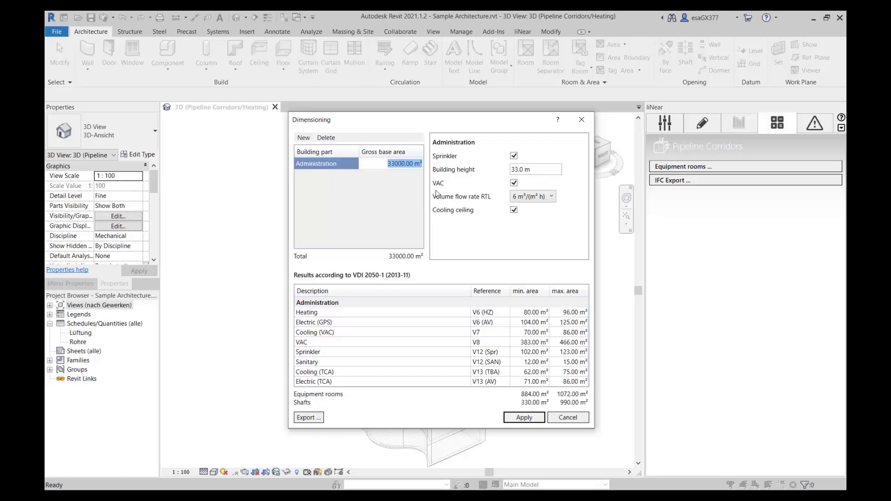
{"action": "type", "text": "2210"}
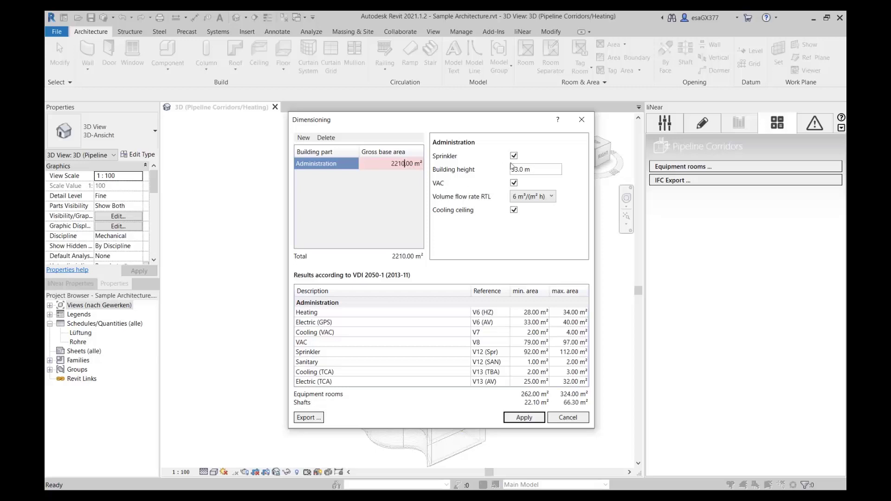
{"action": "left_click", "coordinate": [536, 168]}
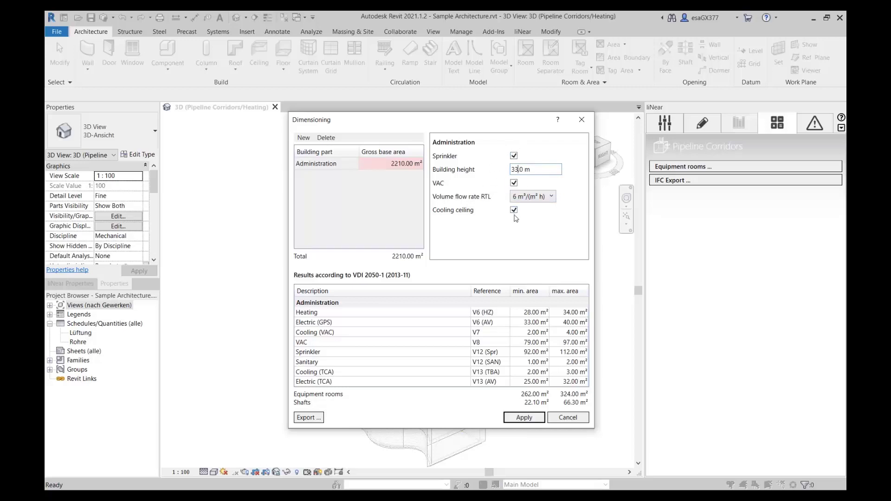
{"action": "left_click", "coordinate": [514, 210]}
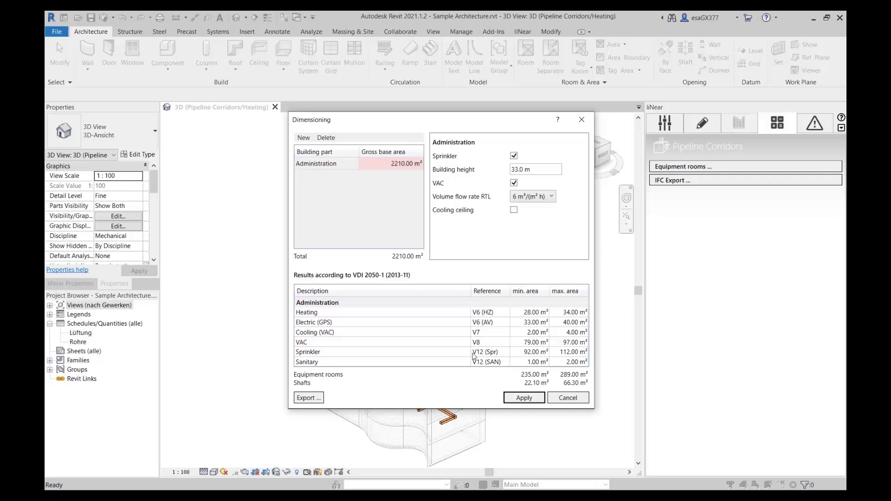
{"action": "left_click", "coordinate": [515, 398]}
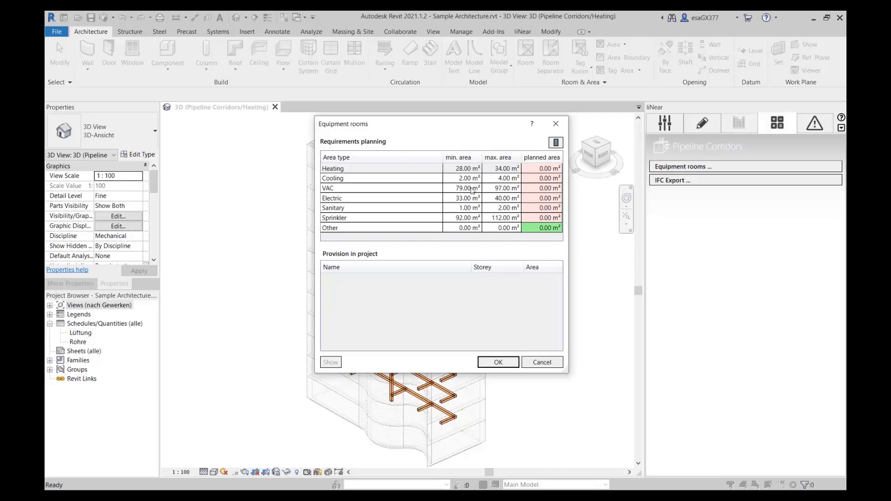
{"action": "left_click", "coordinate": [499, 363]}
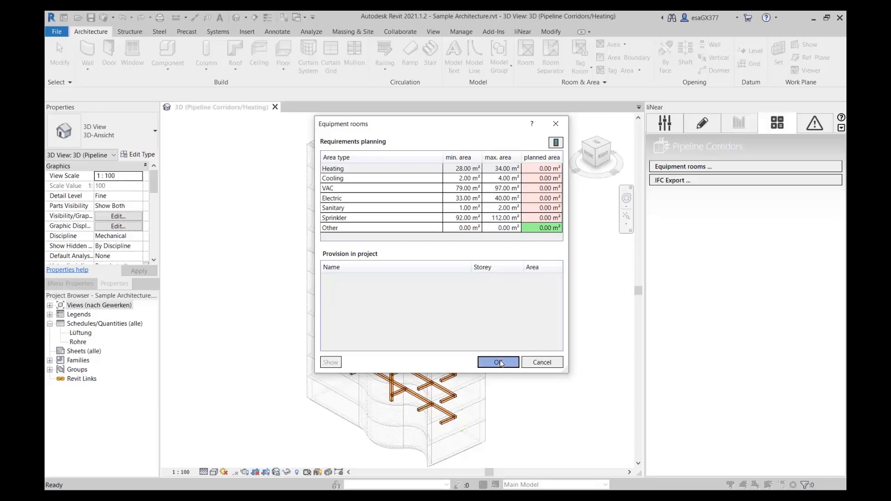
Select the Ground Floor storey in the project settings and list its floor plan views for Pipeline Corridors.
{"action": "left_click", "coordinate": [664, 130]}
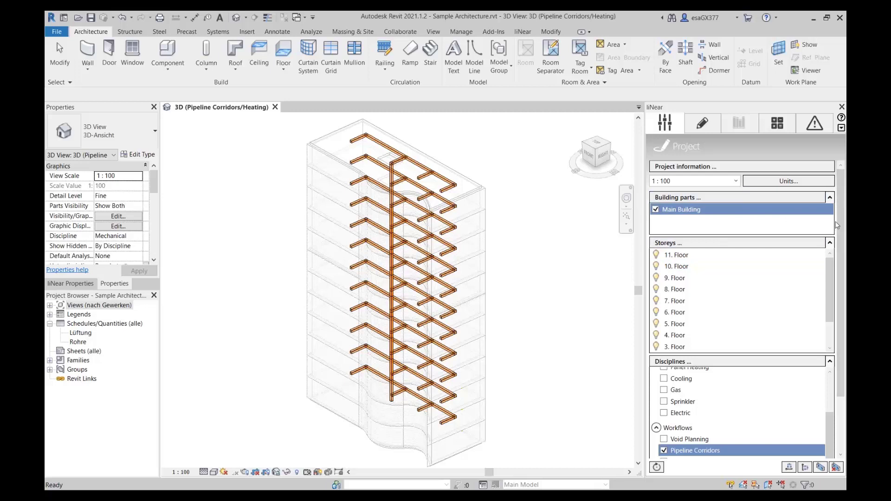
{"action": "scroll", "coordinate": [694, 211], "scroll_direction": "down", "scroll_amount": 1}
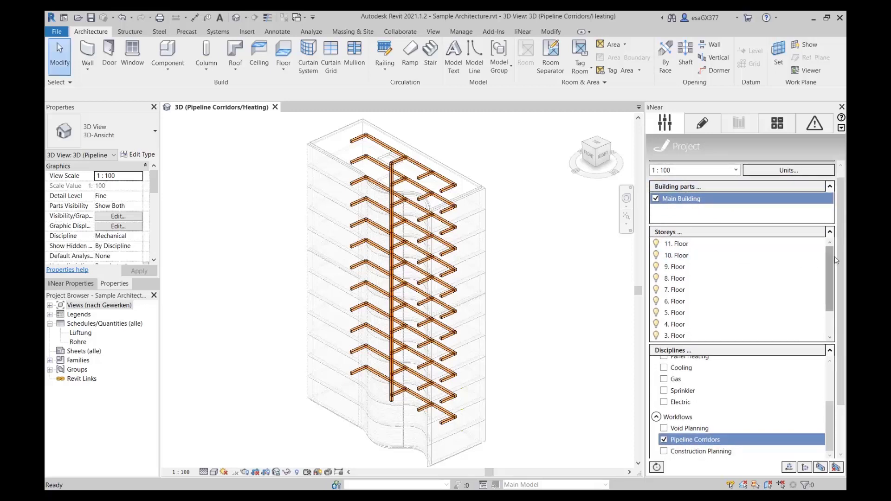
{"action": "scroll", "coordinate": [830, 256], "scroll_direction": "down", "scroll_amount": 3}
{"action": "left_click", "coordinate": [703, 335]}
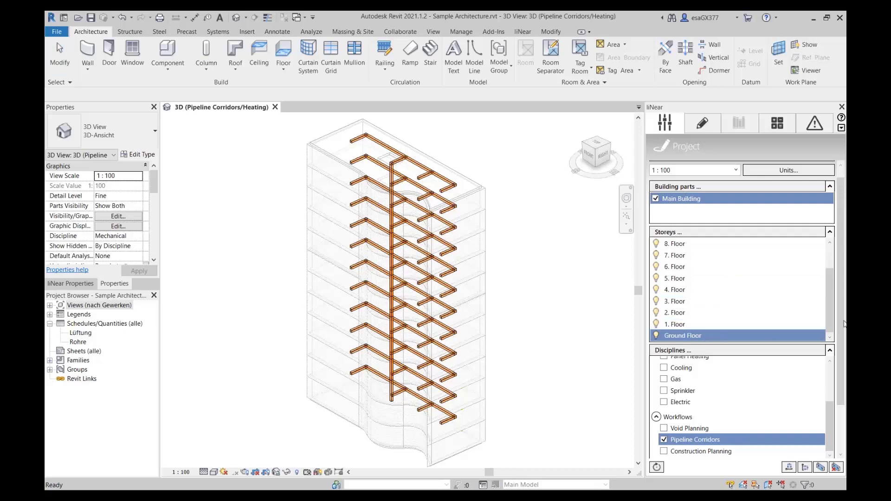
{"action": "left_click_drag", "start_coordinate": [842, 286], "coordinate": [843, 320]}
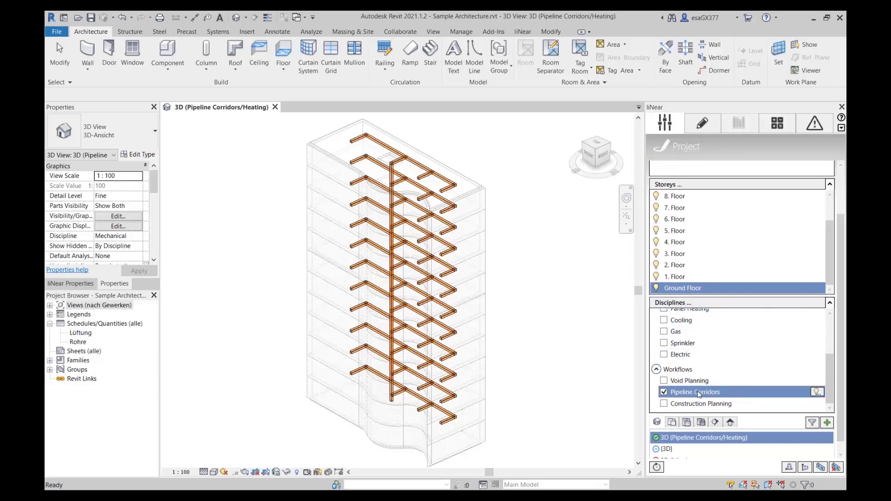
{"action": "left_click_drag", "start_coordinate": [841, 335], "coordinate": [840, 345]}
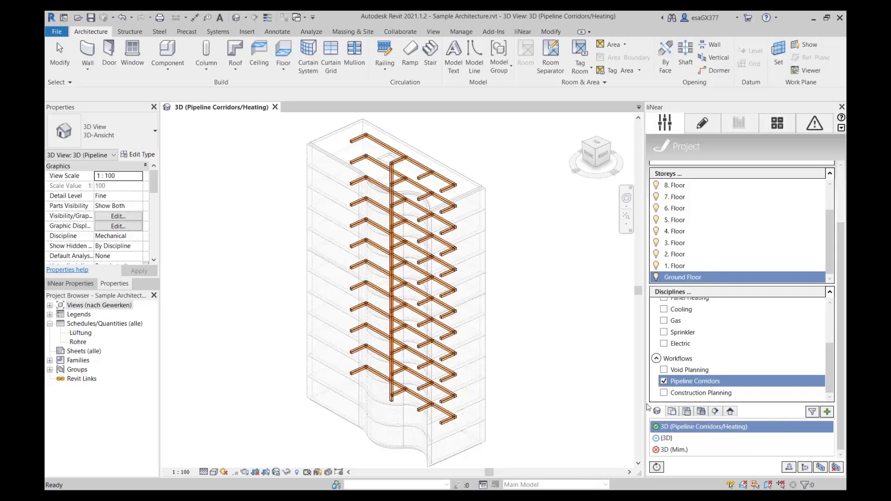
{"action": "left_click", "coordinate": [671, 411]}
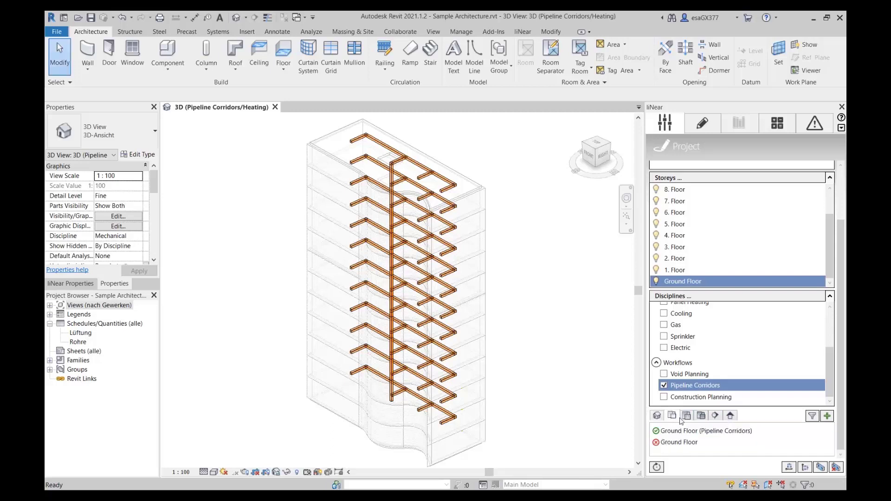
Open the existing Ground Floor (Pipeline Corridors) floor plan without creating a new view.
{"action": "left_click", "coordinate": [830, 418]}
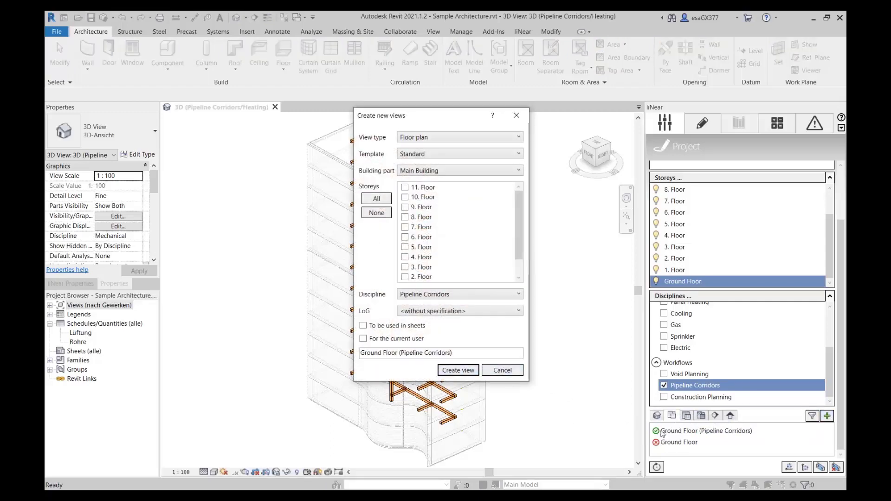
{"action": "left_click", "coordinate": [522, 371]}
{"action": "mouse_move", "coordinate": [661, 432]}
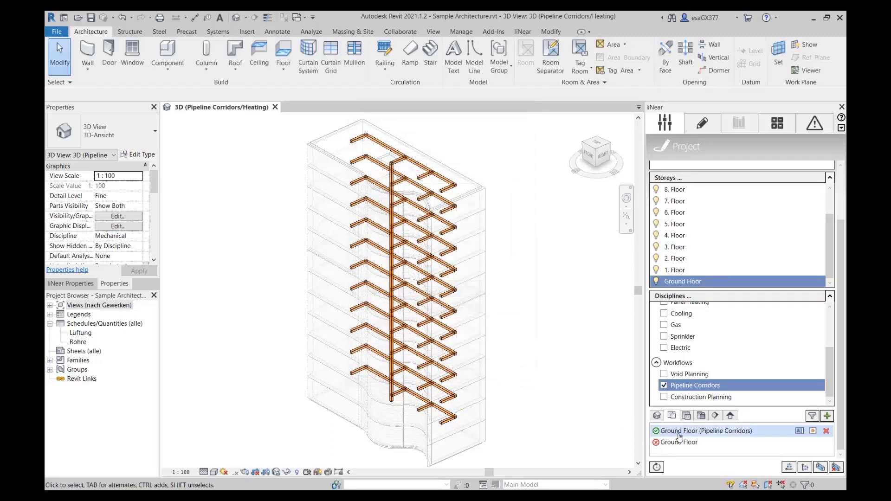
{"action": "double_click", "coordinate": [706, 431]}
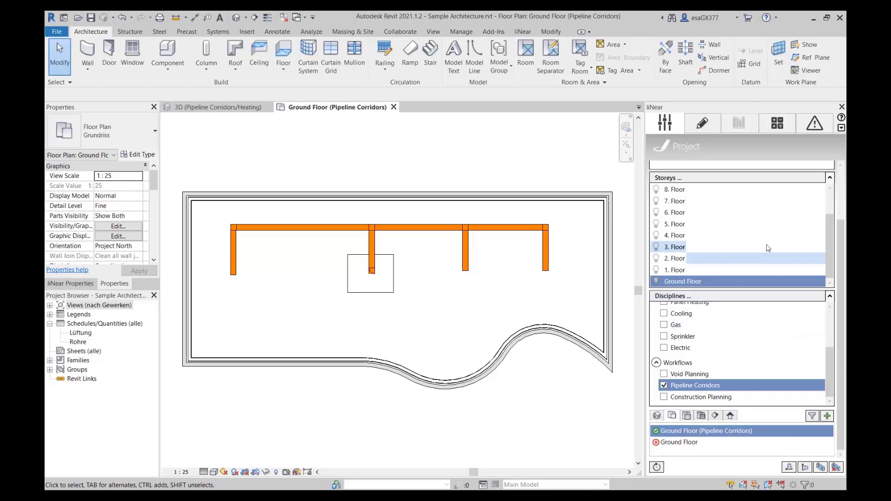
Place a 5000 × 5000 mm Heating equipment room in the lower-left area of the ground floor plan.
{"action": "left_click", "coordinate": [699, 125]}
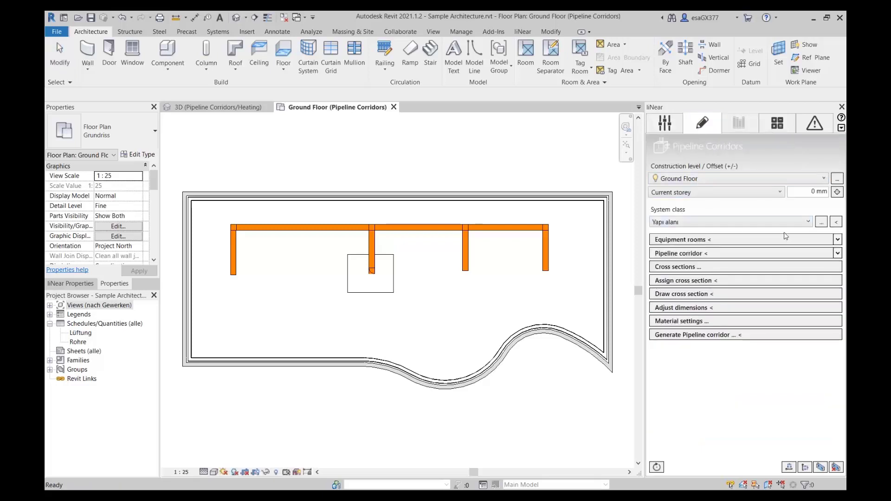
{"action": "left_click", "coordinate": [837, 239]}
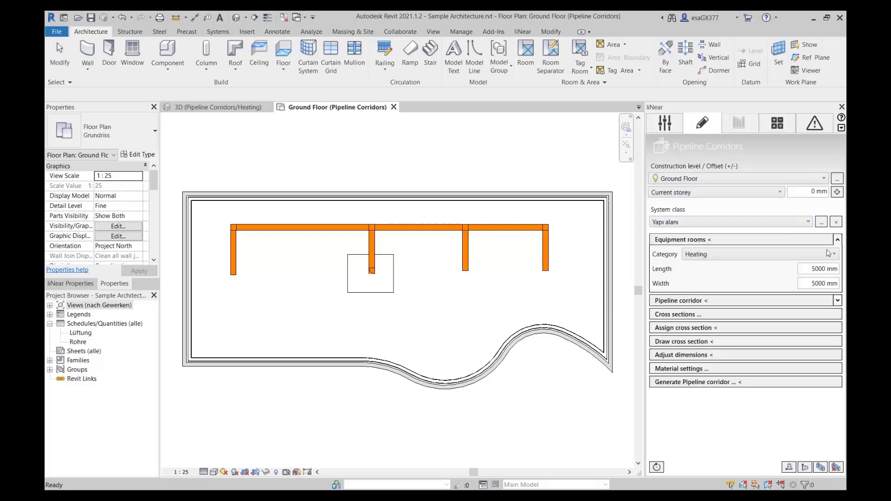
{"action": "left_click", "coordinate": [762, 258]}
{"action": "left_click", "coordinate": [763, 257]}
{"action": "left_click", "coordinate": [813, 268]}
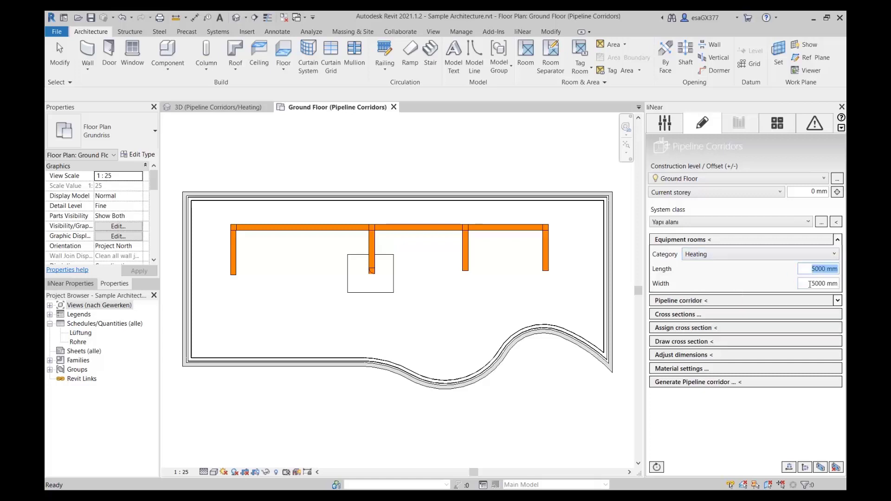
{"action": "left_click", "coordinate": [810, 283]}
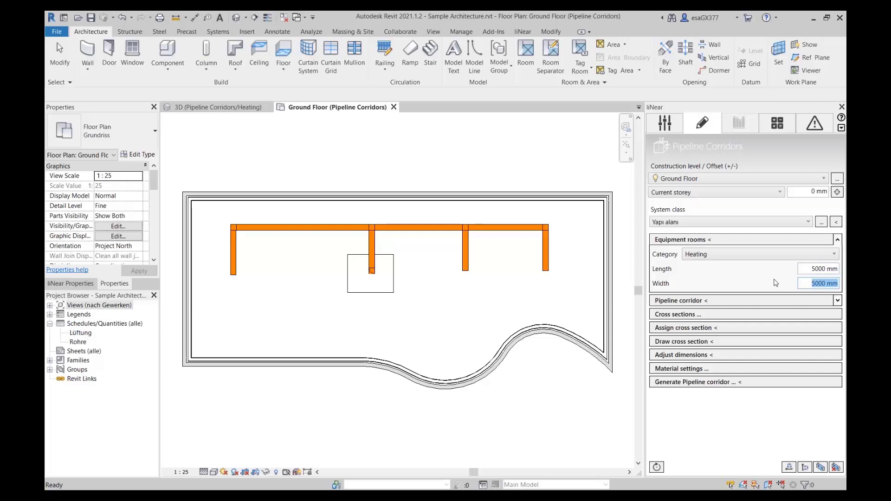
{"action": "key", "text": "Return"}
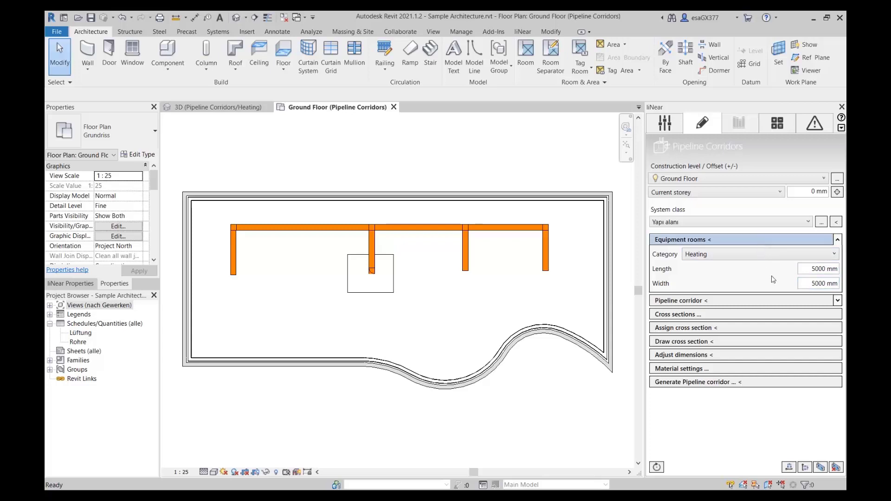
{"action": "left_click", "coordinate": [424, 304]}
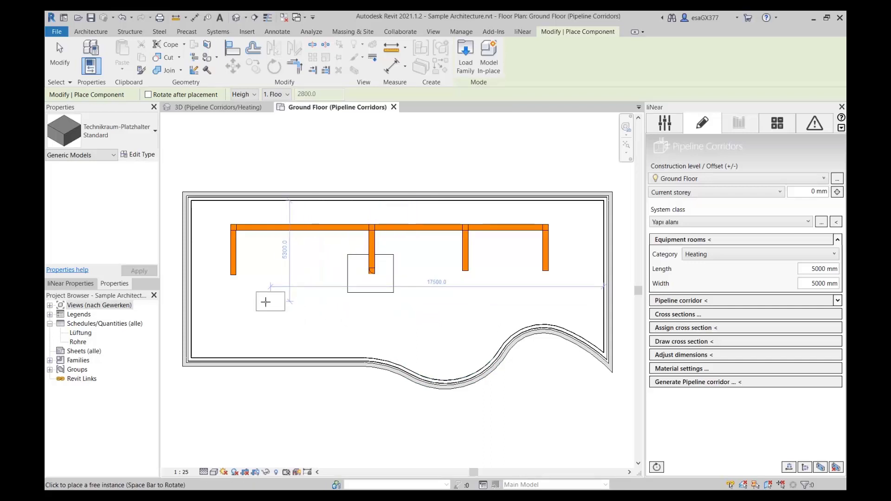
{"action": "key", "text": "Escape"}
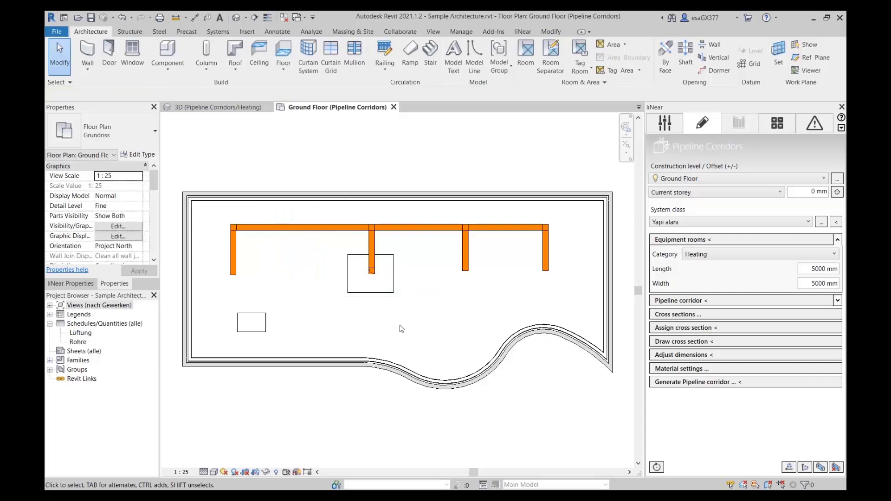
Place a 5000 × 5000 mm Cooling equipment room to the right of the Heating room, below the central shaft.
{"action": "left_click", "coordinate": [736, 254]}
{"action": "left_click", "coordinate": [733, 278]}
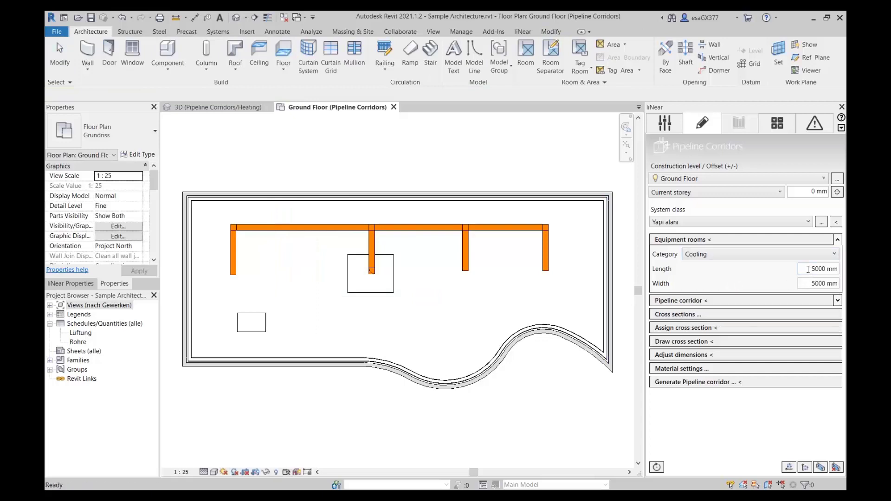
{"action": "left_click", "coordinate": [696, 239]}
{"action": "left_click", "coordinate": [342, 319]}
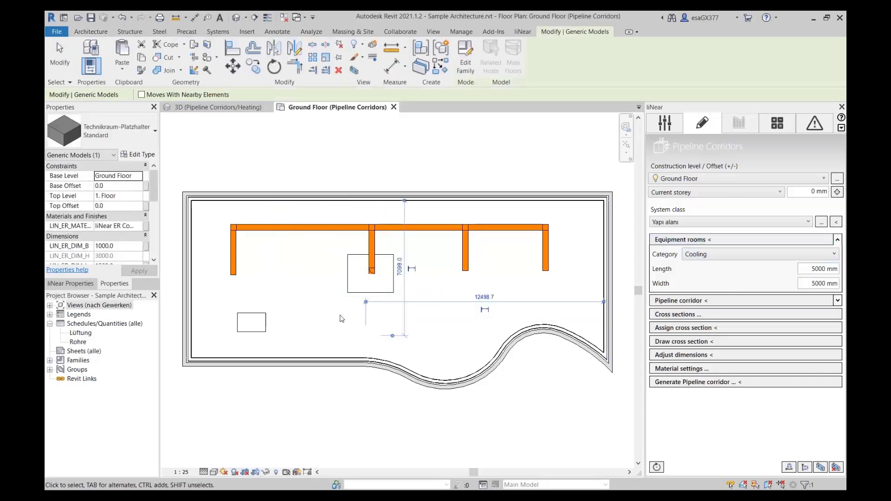
{"action": "key", "text": "Escape"}
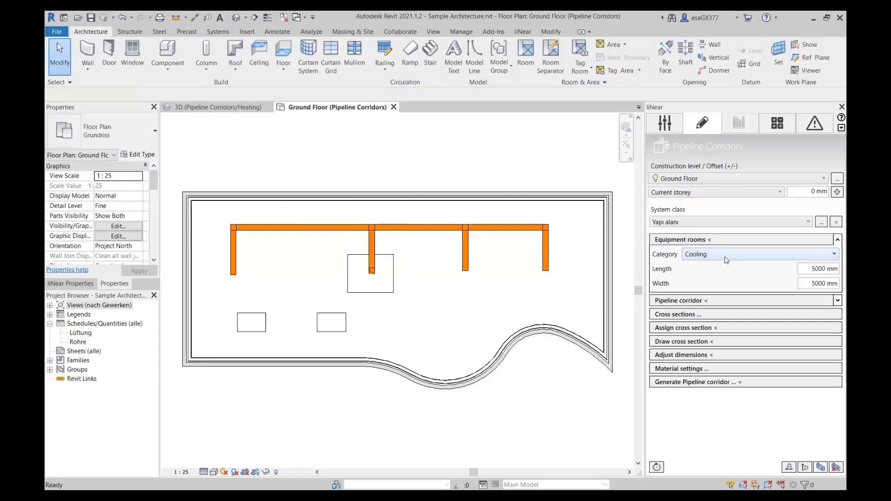
Place a 5000 × 5000 mm Electric equipment room in the upper-right corner of the ground floor plan.
{"action": "left_click", "coordinate": [726, 260]}
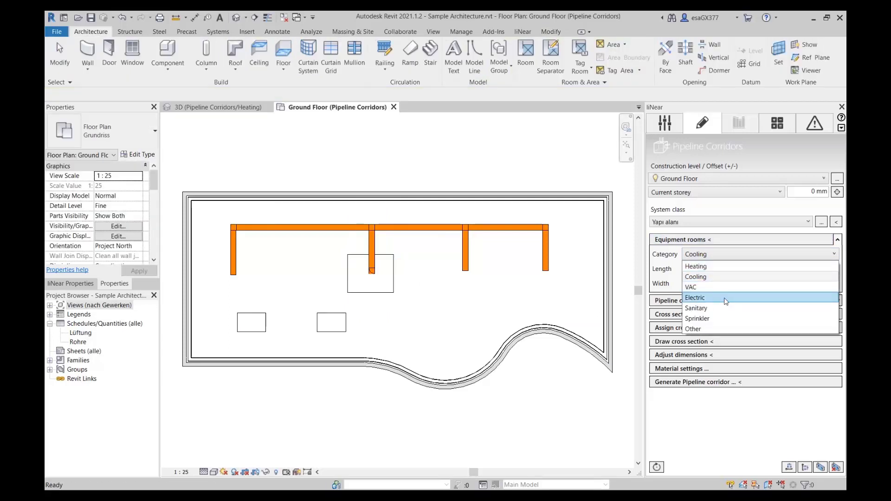
{"action": "left_click", "coordinate": [727, 298]}
{"action": "left_click", "coordinate": [724, 240]}
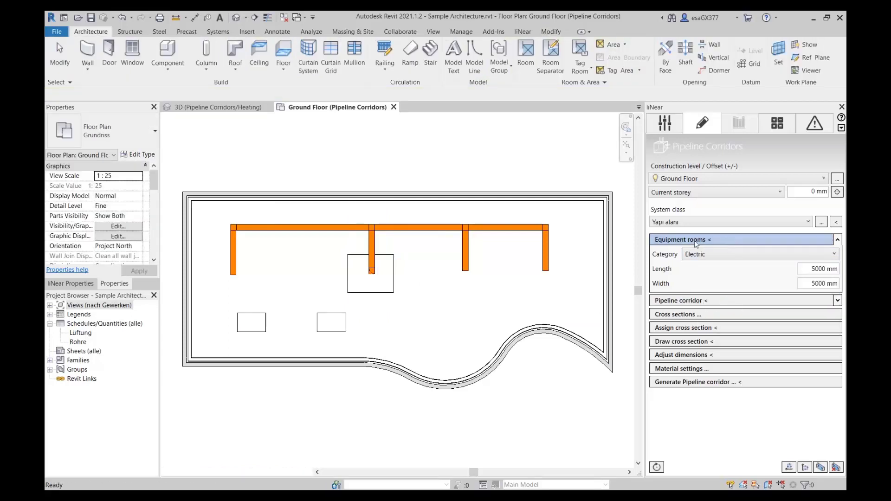
{"action": "left_click", "coordinate": [572, 209]}
{"action": "key", "text": "Escape"}
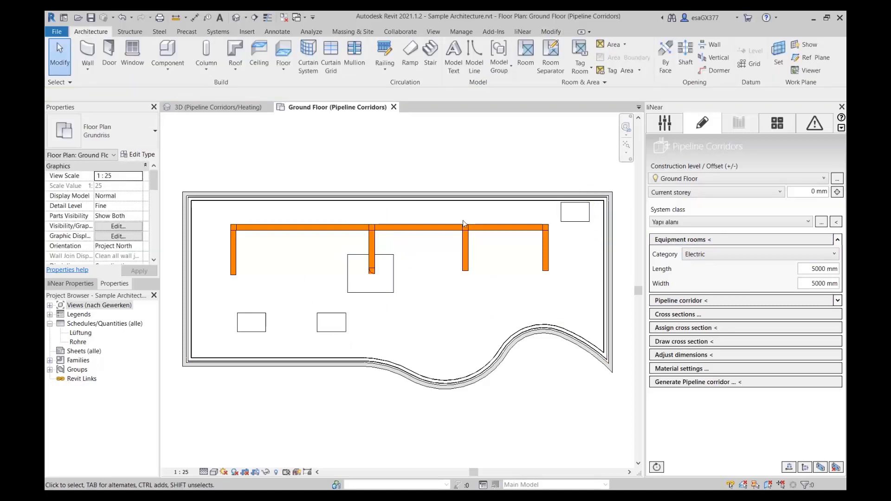
Enlarge the Cooling room below the central shaft freehand to the right and downward, to a LIN_ER_DIM_B of about 1796 mm.
{"action": "left_click", "coordinate": [346, 325]}
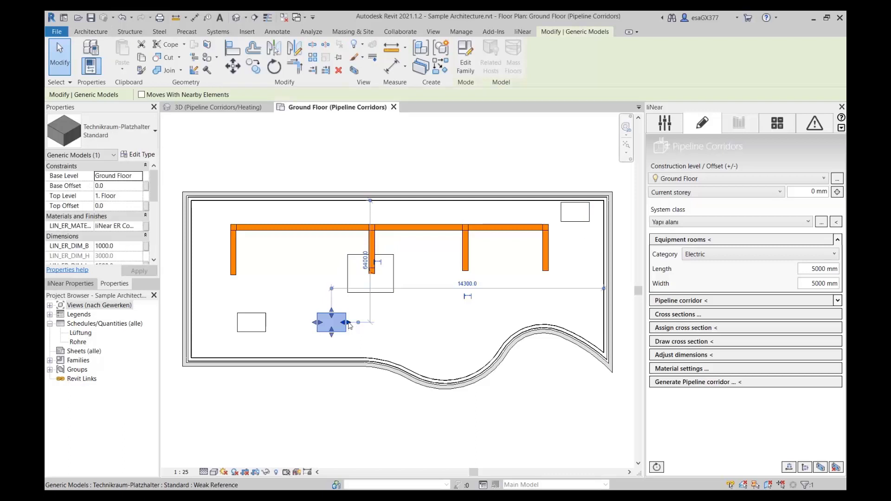
{"action": "left_click_drag", "start_coordinate": [347, 324], "coordinate": [347, 350]}
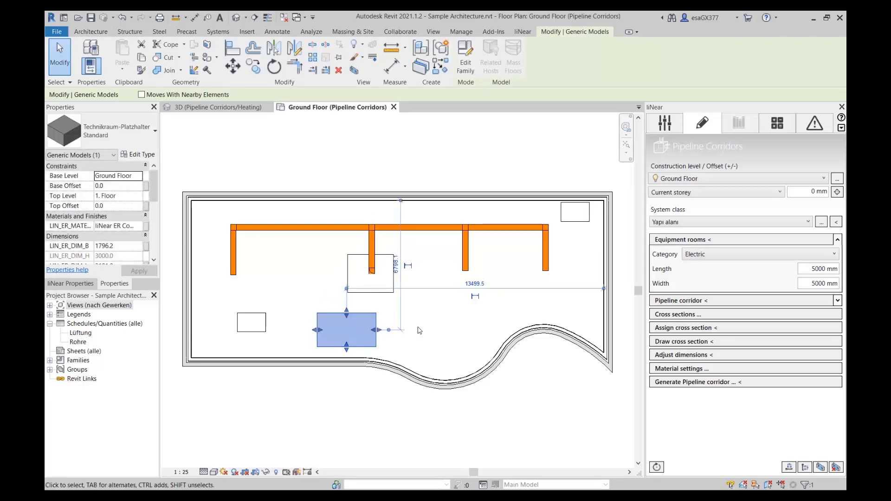
{"action": "left_click", "coordinate": [455, 165]}
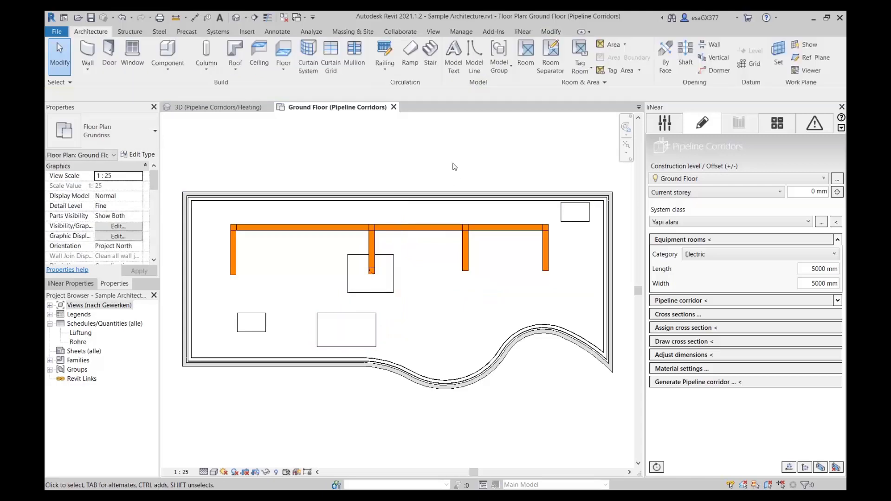
Hide the architectural Building elements in the 3D (Pipeline Corridors/Heating) view so the ground floor equipment rooms can be examined.
{"action": "left_click", "coordinate": [203, 107]}
{"action": "scroll", "coordinate": [521, 245], "scroll_direction": "up", "scroll_amount": 5}
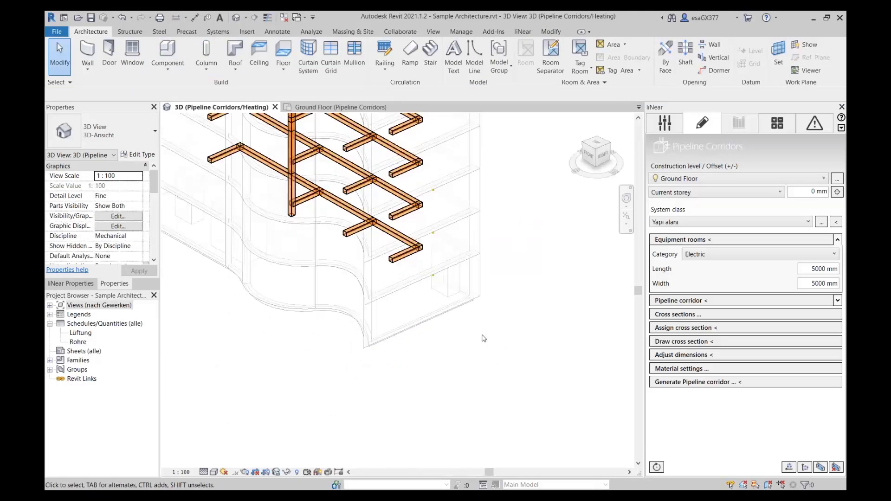
{"action": "middle_click_drag", "start_coordinate": [416, 350], "coordinate": [370, 278], "text": "shift"}
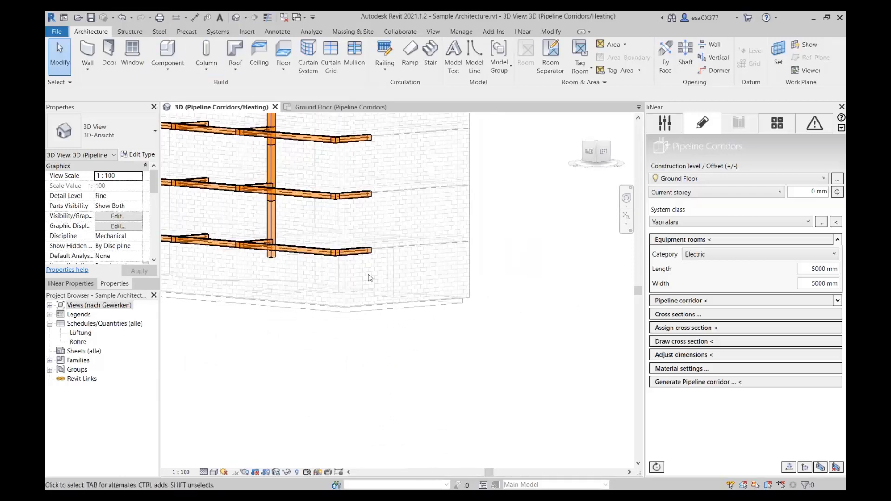
{"action": "scroll", "coordinate": [370, 277], "scroll_direction": "up", "scroll_amount": 2}
{"action": "scroll", "coordinate": [439, 319], "scroll_direction": "up", "scroll_amount": 2}
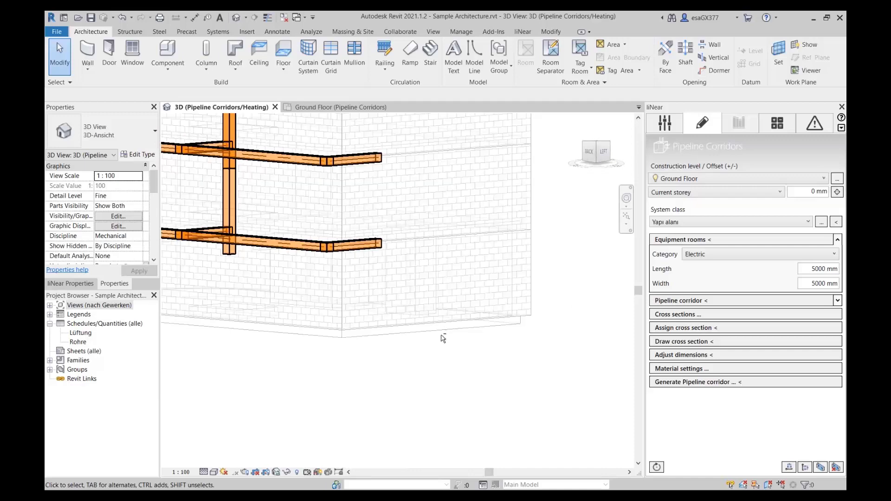
{"action": "middle_click_drag", "start_coordinate": [443, 339], "coordinate": [429, 354], "text": "shift"}
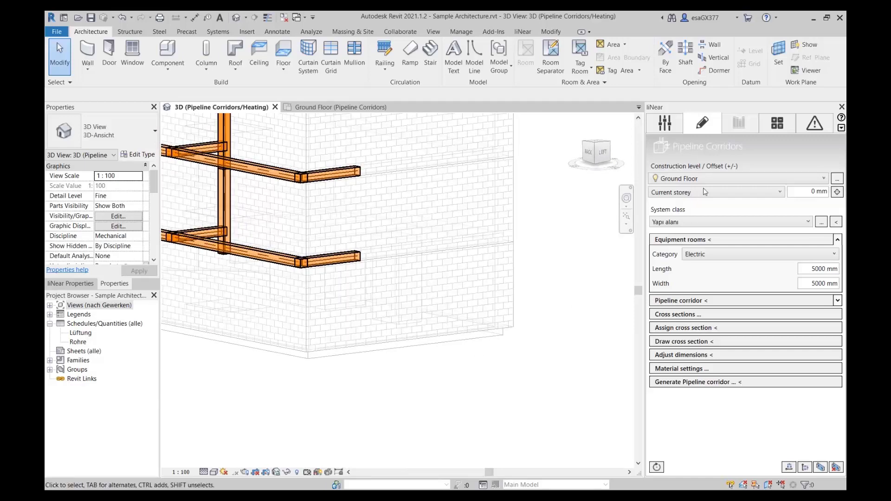
{"action": "left_click", "coordinate": [670, 126]}
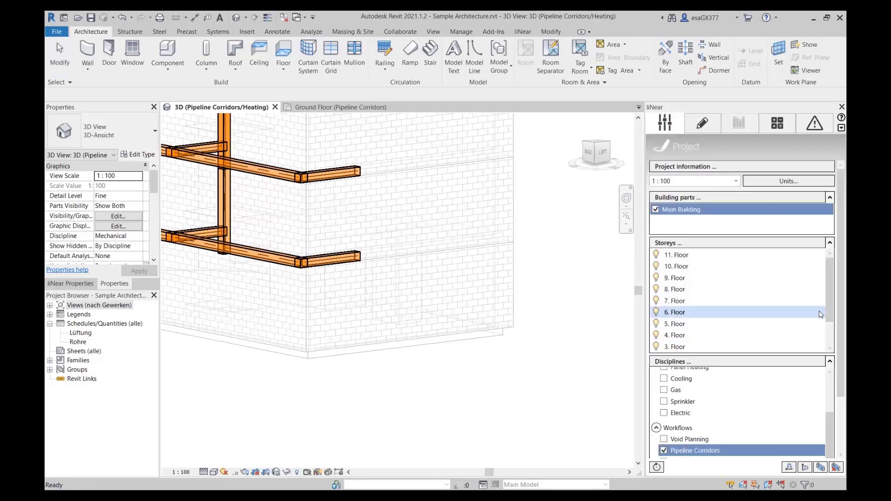
{"action": "scroll", "coordinate": [793, 413], "scroll_direction": "down", "scroll_amount": 3}
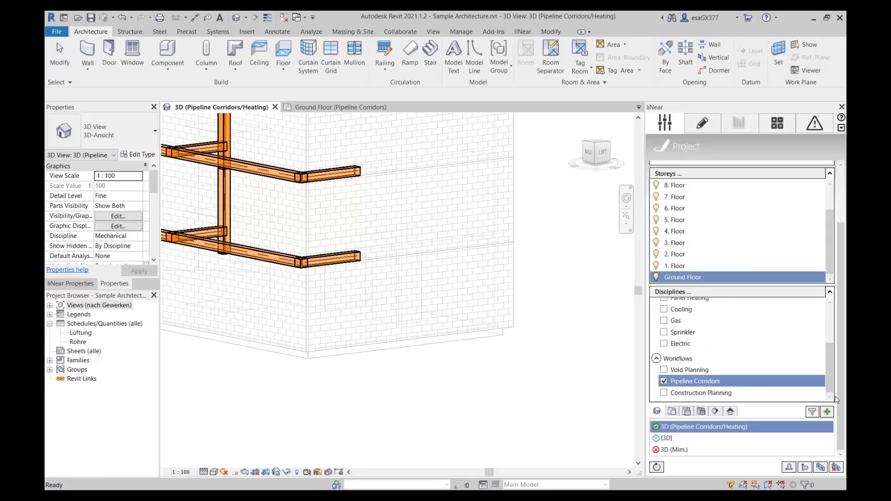
{"action": "scroll", "coordinate": [762, 332], "scroll_direction": "up", "scroll_amount": 5}
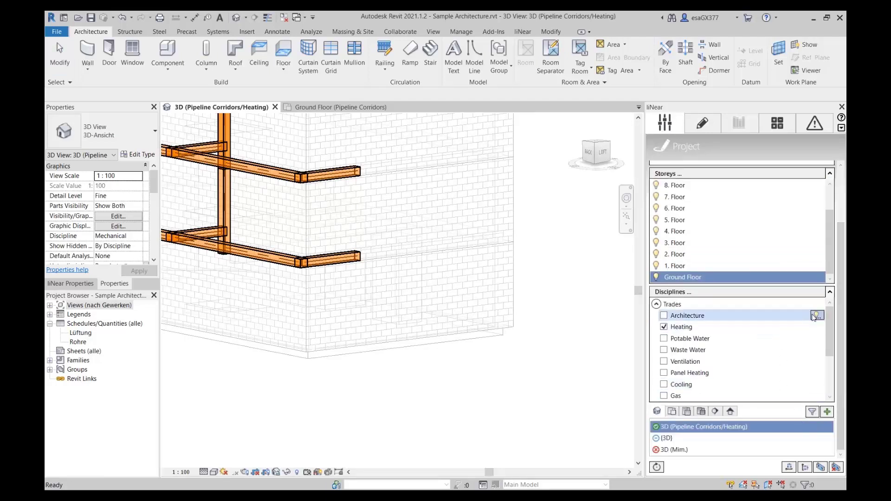
{"action": "left_click", "coordinate": [817, 315]}
{"action": "left_click", "coordinate": [768, 327]}
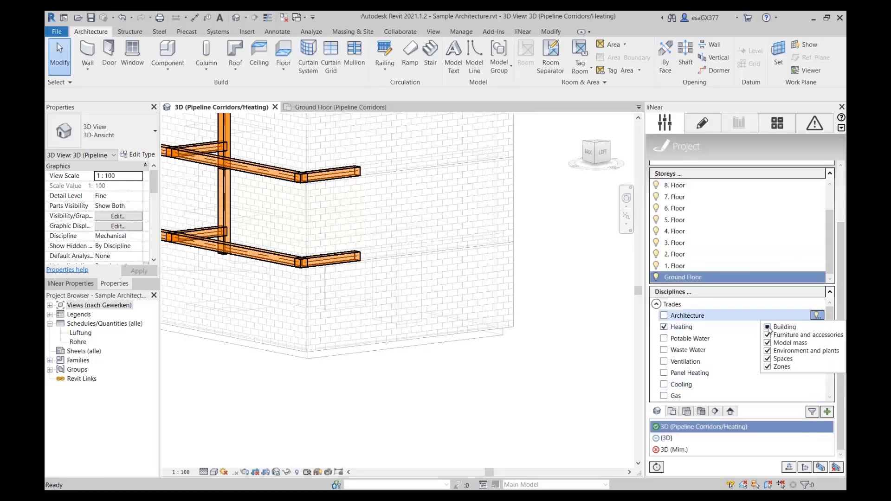
{"action": "left_click", "coordinate": [453, 287]}
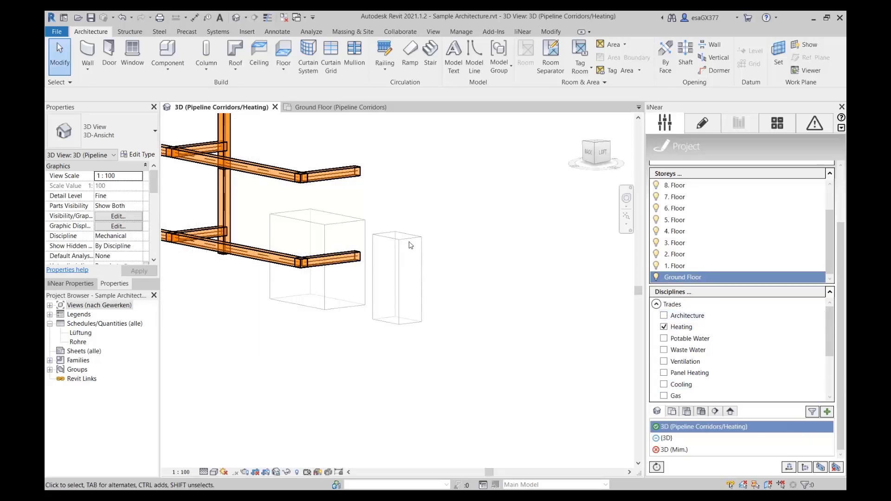
{"action": "scroll", "coordinate": [446, 271], "scroll_direction": "down", "scroll_amount": 5}
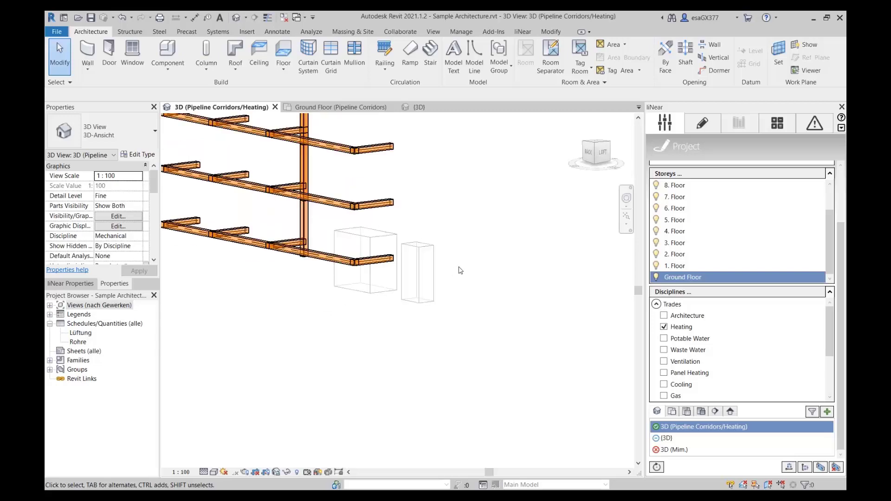
Switch to the {3D} view of Sample Architecture_F.rvt and hide the Building elements of the Architecture discipline.
{"action": "left_click", "coordinate": [275, 106]}
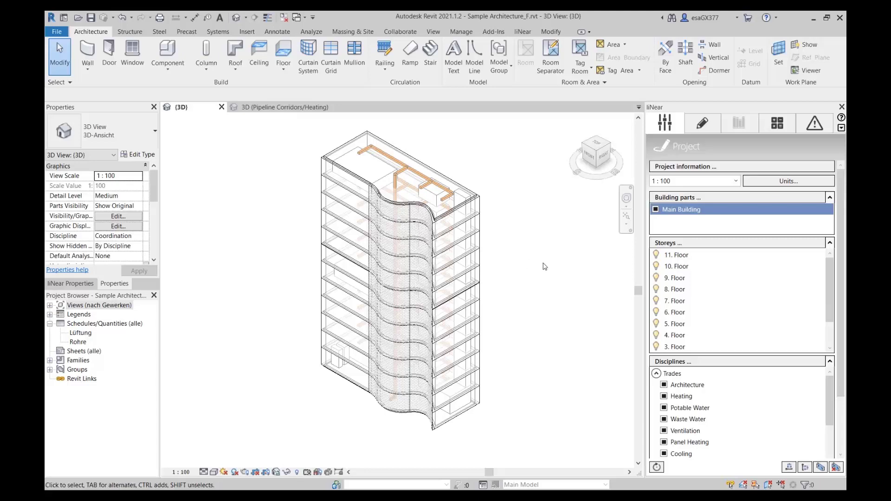
{"action": "middle_click_drag", "start_coordinate": [545, 267], "coordinate": [549, 250], "text": "shift"}
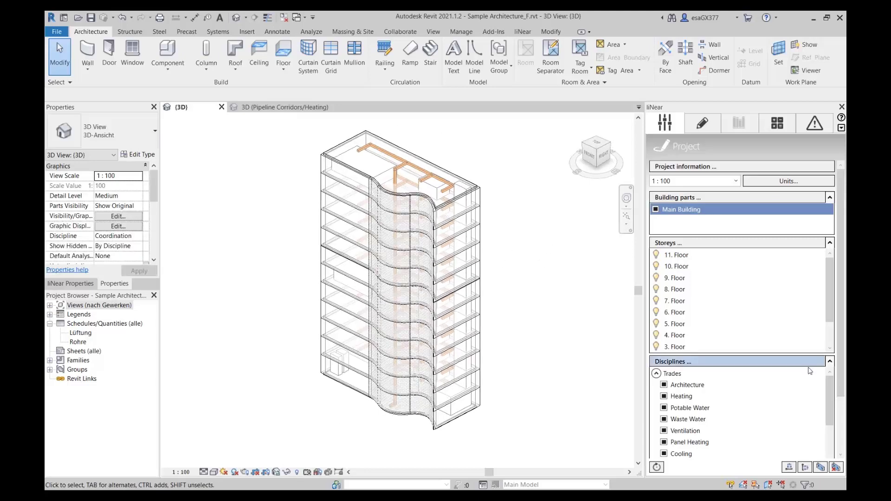
{"action": "left_click", "coordinate": [817, 385]}
{"action": "left_click", "coordinate": [767, 397]}
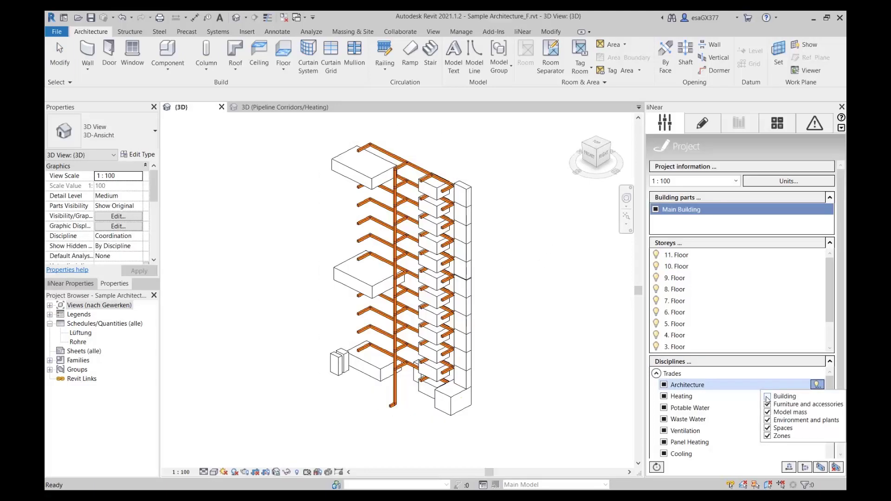
Examine the name and category of equipment rooms on the ground floor, the top floor and in the vertical stack.
{"action": "left_click", "coordinate": [588, 155]}
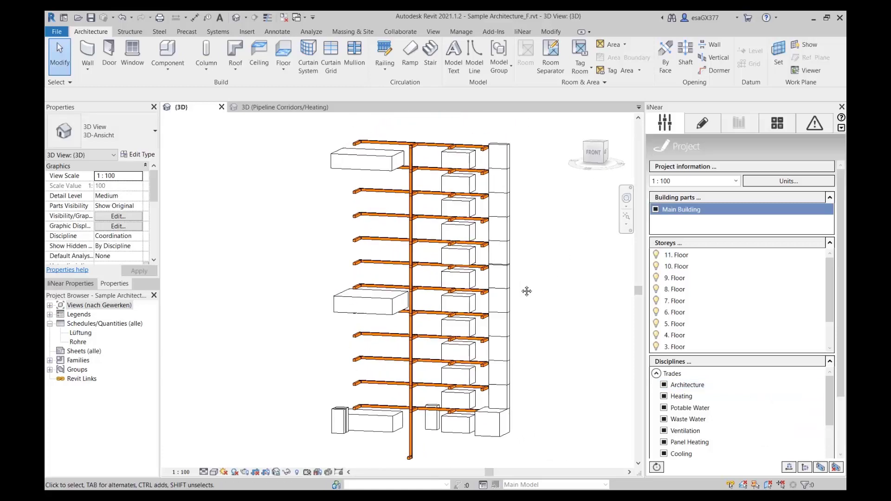
{"action": "left_click", "coordinate": [377, 422]}
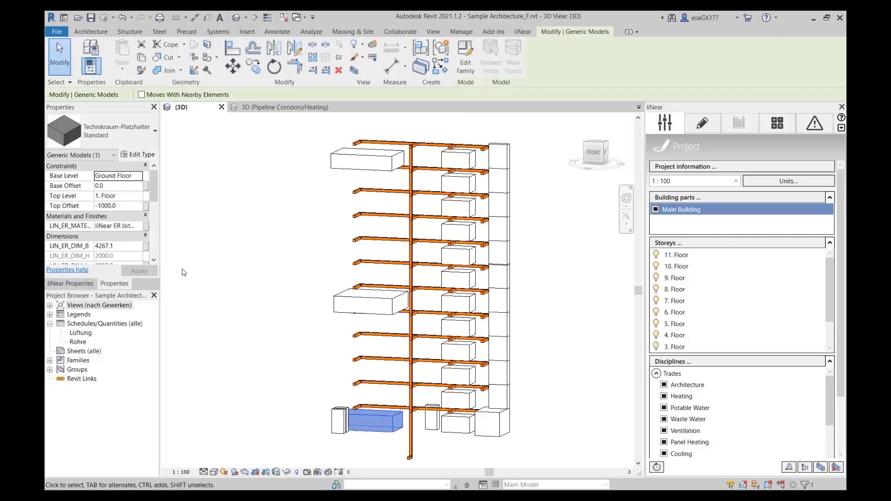
{"action": "left_click", "coordinate": [71, 284]}
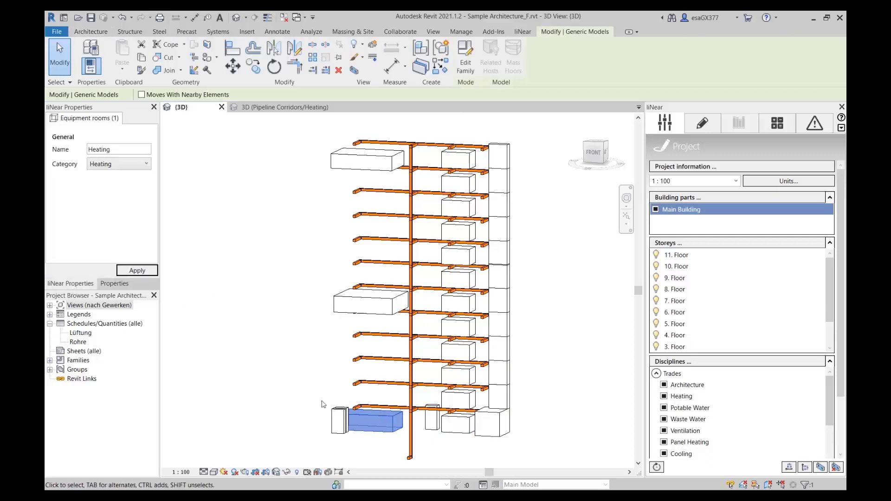
{"action": "left_click", "coordinate": [343, 163]}
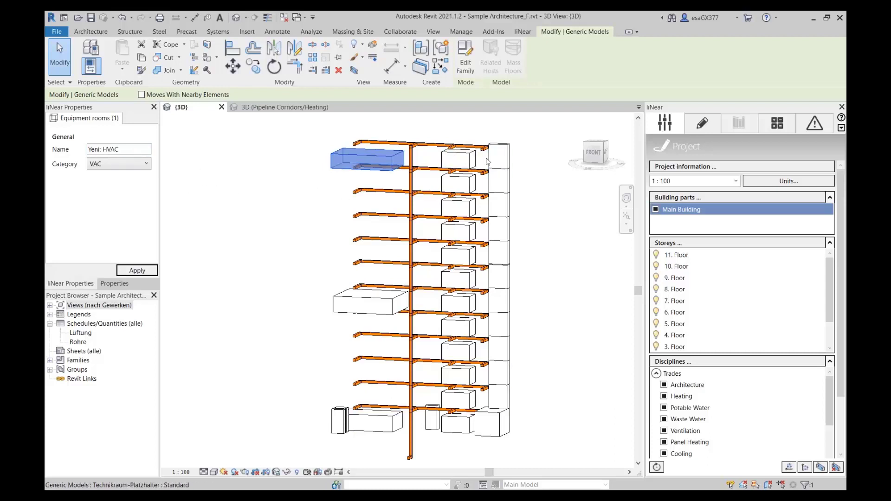
{"action": "left_click", "coordinate": [499, 174]}
{"action": "left_click", "coordinate": [501, 158]}
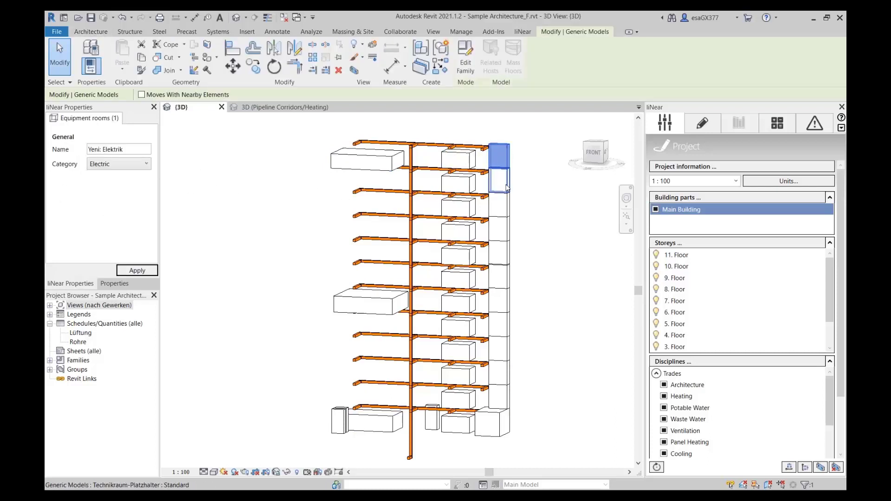
{"action": "left_click", "coordinate": [502, 228]}
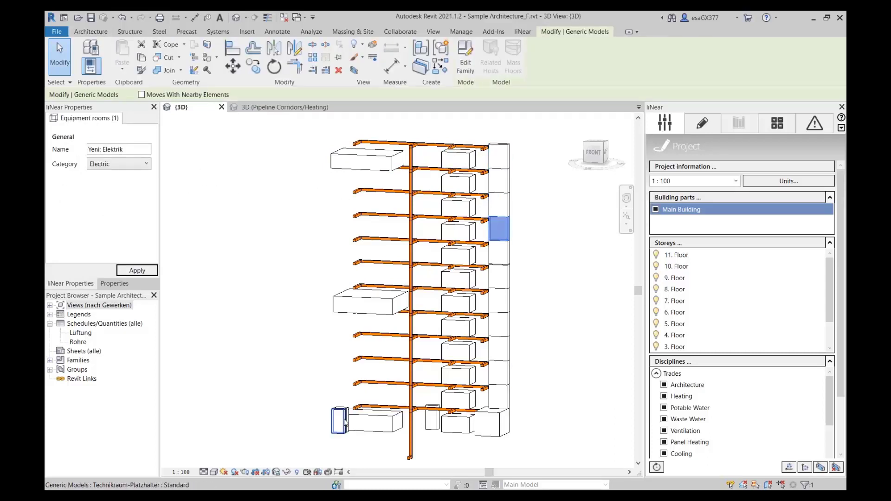
{"action": "left_click", "coordinate": [345, 422]}
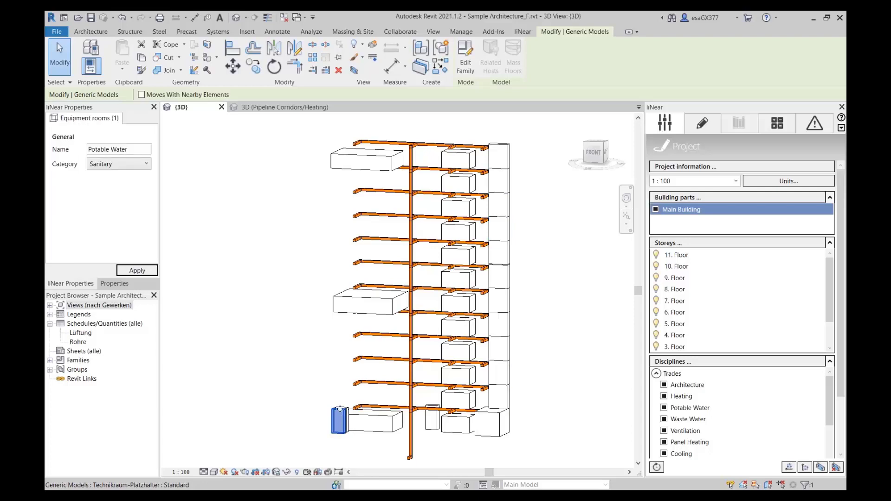
{"action": "left_click", "coordinate": [259, 279]}
{"action": "middle_click_drag", "start_coordinate": [259, 279], "coordinate": [514, 302], "text": "shift"}
{"action": "scroll", "coordinate": [507, 292], "scroll_direction": "up", "scroll_amount": 2}
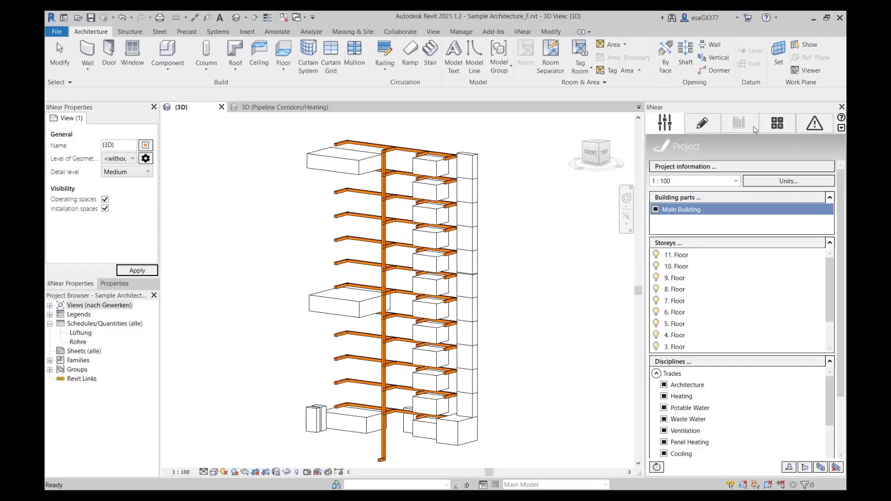
Export the model as an IFC file named Sample Architecture to the Desktop.
{"action": "left_click", "coordinate": [775, 127]}
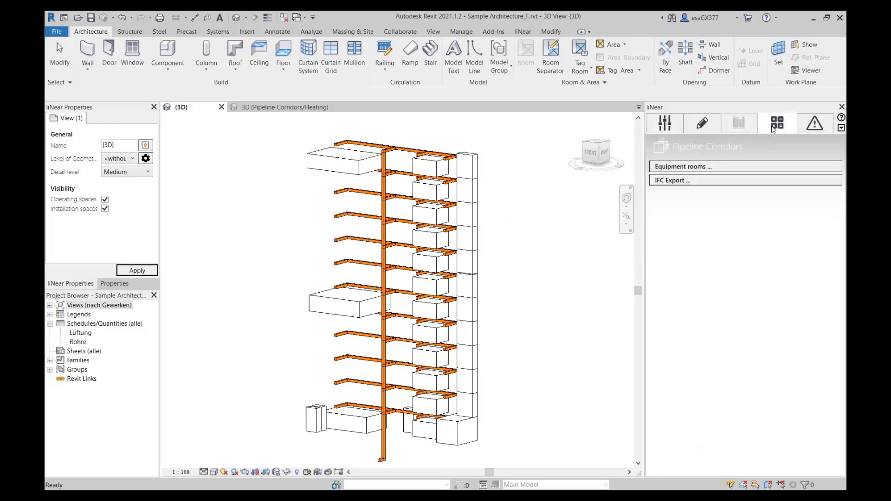
{"action": "left_click", "coordinate": [730, 183]}
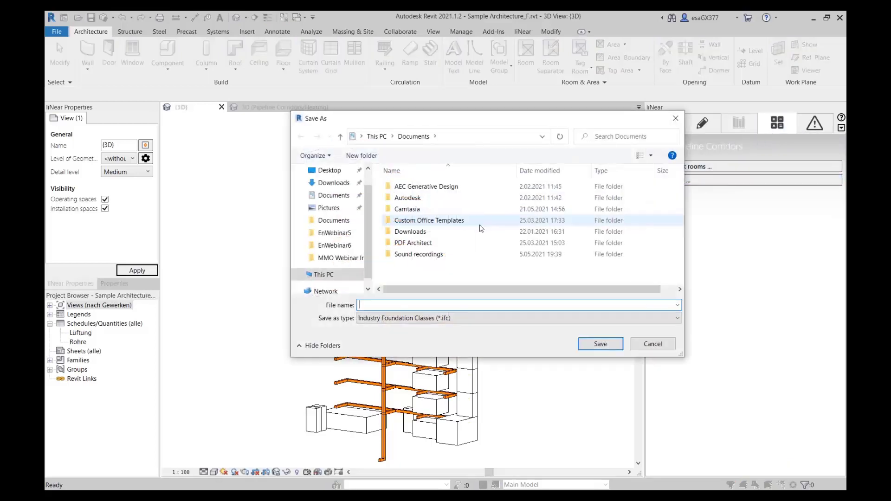
{"action": "left_click", "coordinate": [329, 170]}
{"action": "left_click", "coordinate": [429, 304]}
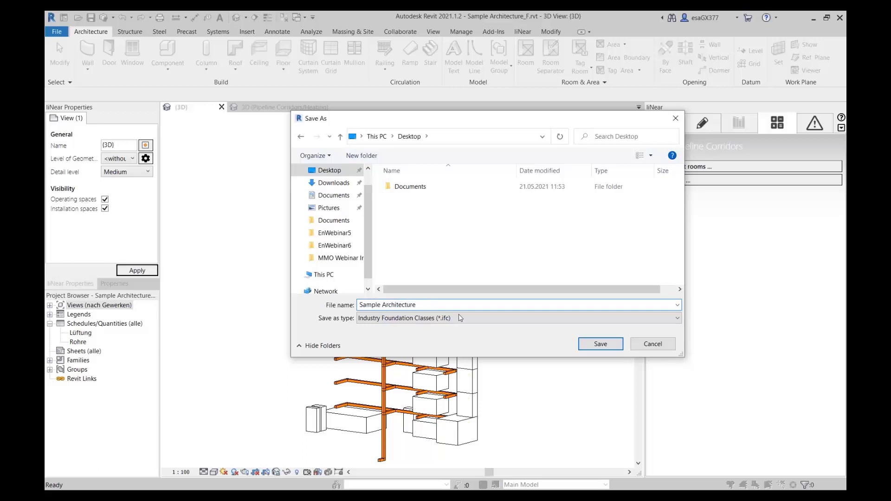
{"action": "left_click", "coordinate": [601, 344]}
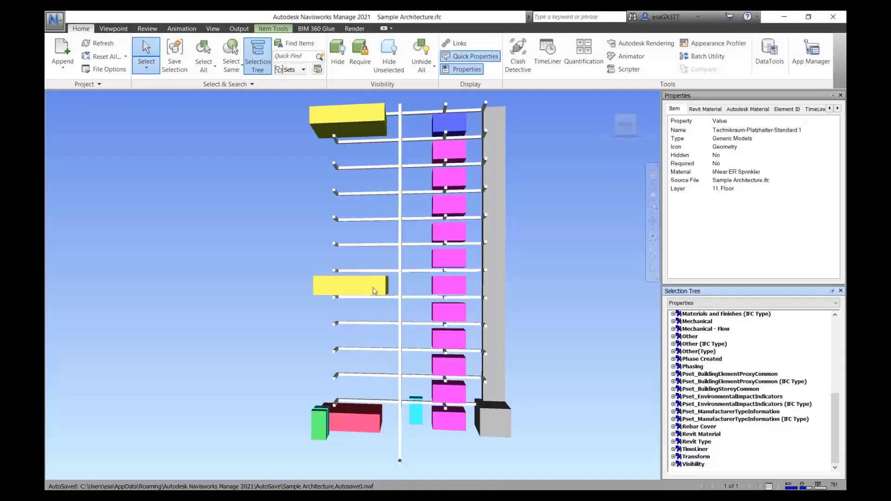
In Navisworks Manage, examine the material and layer properties of the upper-floor equipment rooms in Sample Architecture.ifc.
{"action": "middle_click_drag", "start_coordinate": [520, 214], "coordinate": [485, 227]}
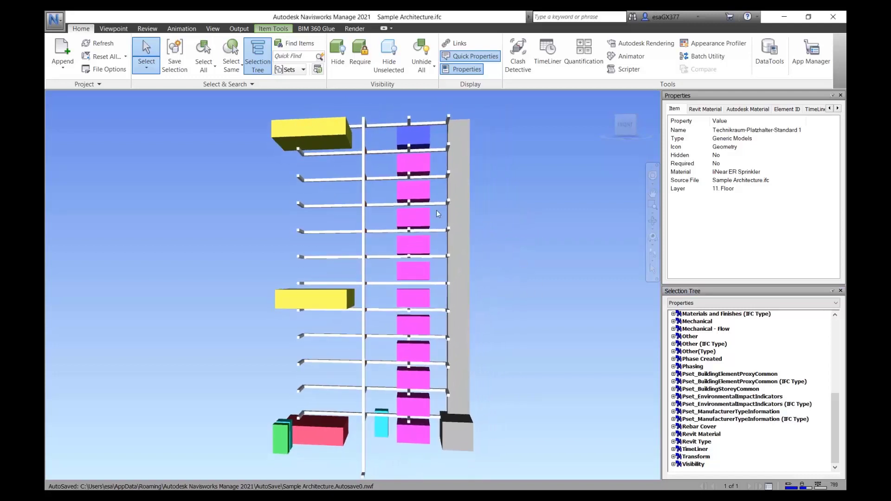
{"action": "left_click", "coordinate": [319, 135]}
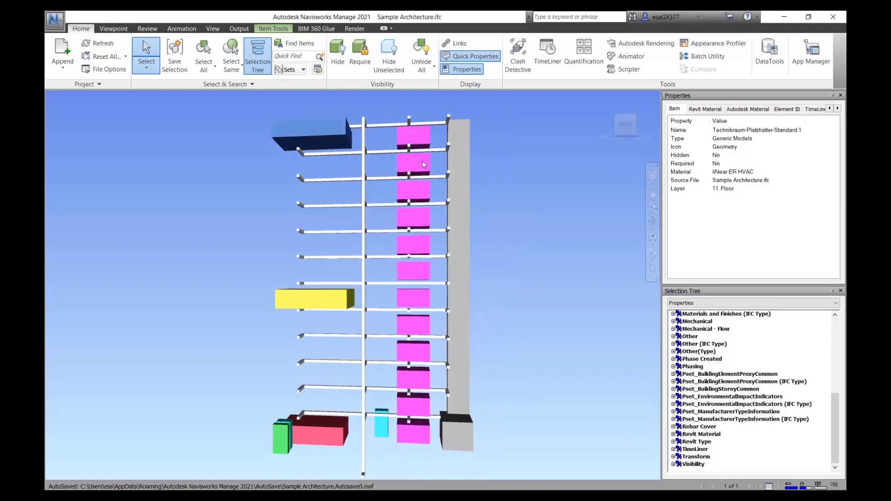
{"action": "left_click", "coordinate": [410, 191]}
{"action": "left_click", "coordinate": [417, 218]}
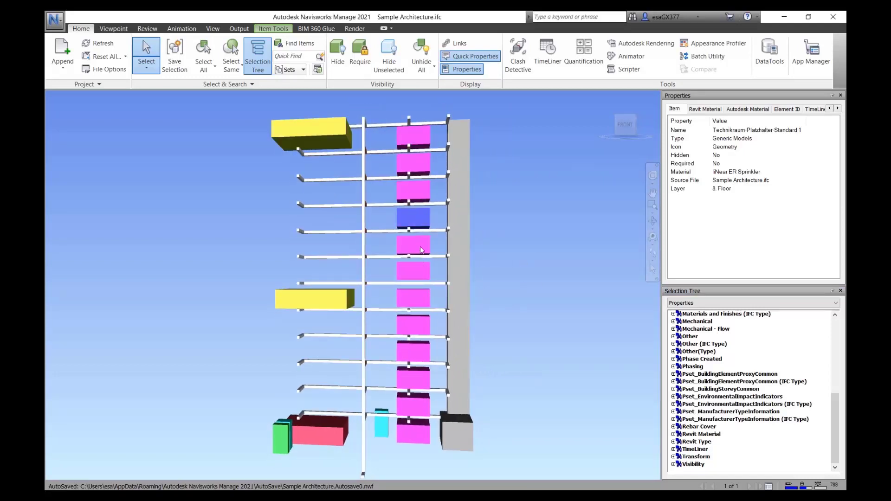
{"action": "left_click", "coordinate": [420, 246]}
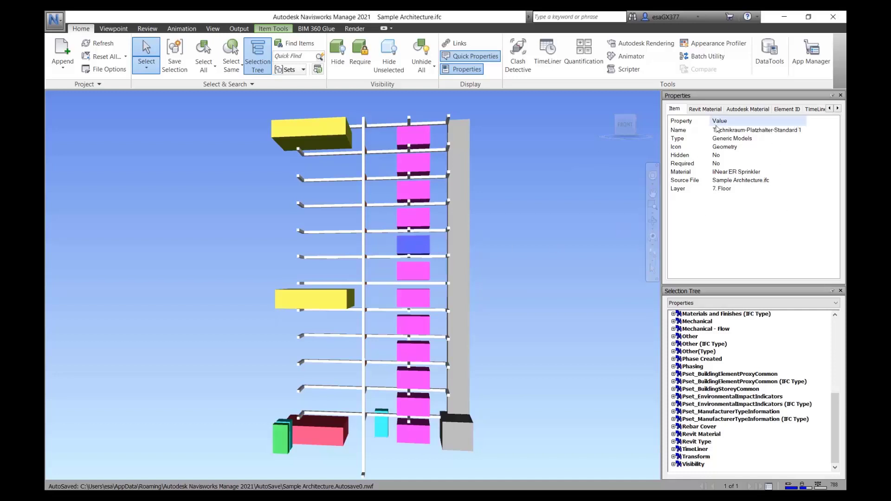
{"action": "left_click", "coordinate": [542, 239]}
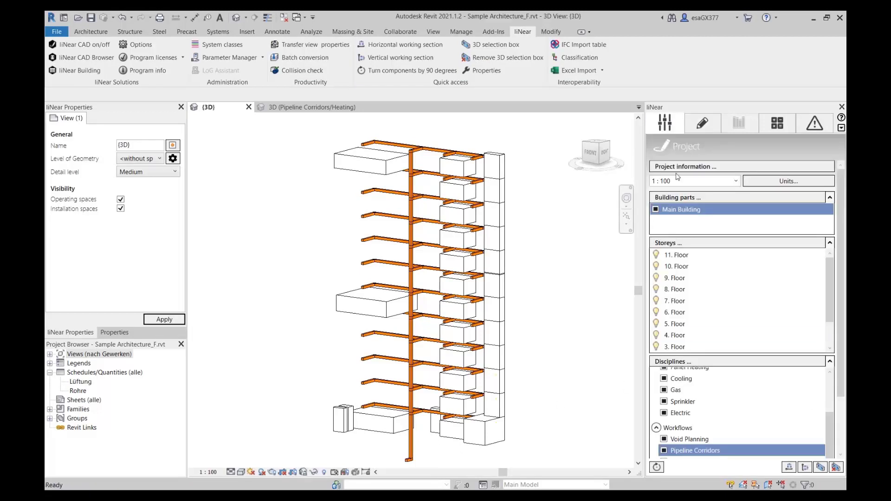
Back in Revit, open the Ground Floor (Pipeline Corridors) floor plan of Sample Architecture_F.rvt.
{"action": "left_click", "coordinate": [678, 120]}
{"action": "scroll", "coordinate": [717, 428], "scroll_direction": "down", "scroll_amount": 1}
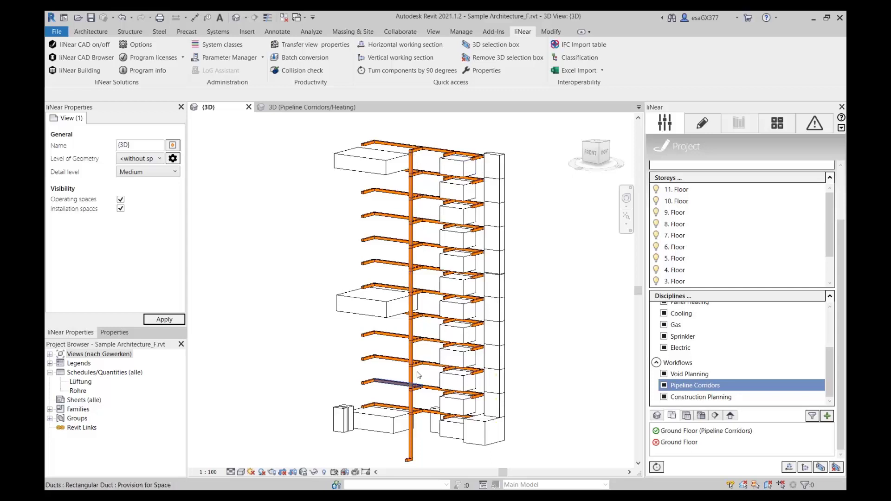
{"action": "left_click", "coordinate": [695, 435]}
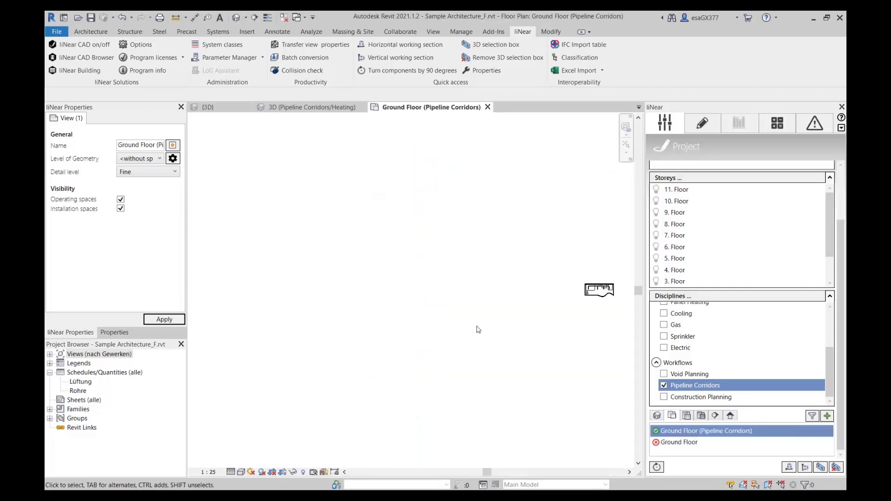
Bring up the Pipeline Corridors tools for the Ground Floor and show the pipeline corridor settings.
{"action": "scroll", "coordinate": [584, 303], "scroll_direction": "up", "scroll_amount": 10}
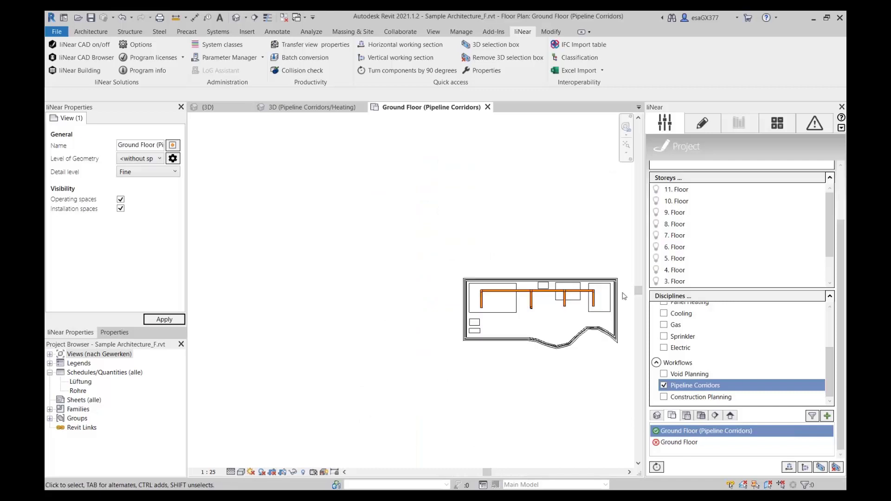
{"action": "scroll", "coordinate": [524, 297], "scroll_direction": "up", "scroll_amount": 3}
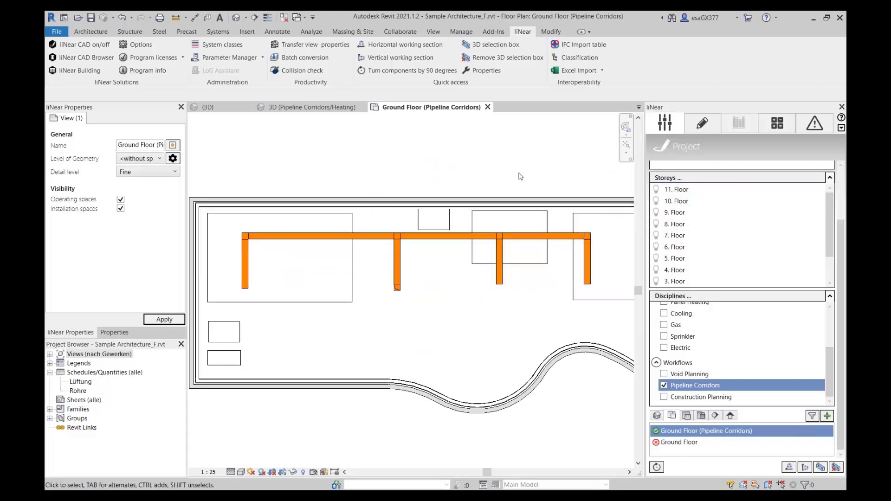
{"action": "left_click", "coordinate": [704, 129]}
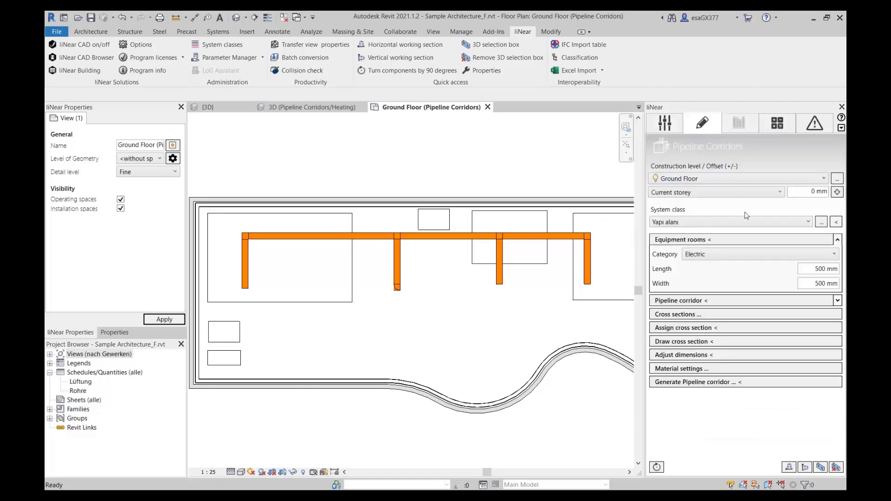
{"action": "left_click", "coordinate": [838, 240]}
{"action": "left_click", "coordinate": [812, 254]}
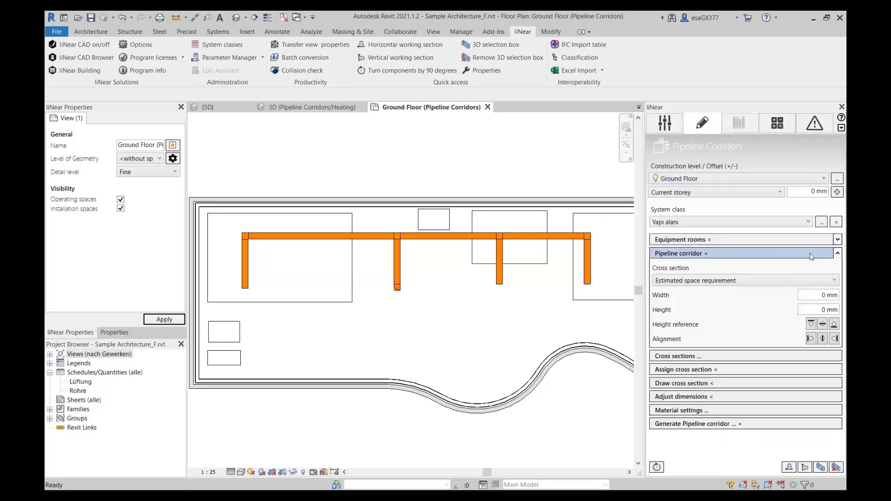
Draw a stepped pipeline corridor with Estimated space requirement below the existing orange corridor, its first segment about 7200 mm long.
{"action": "left_click", "coordinate": [704, 254]}
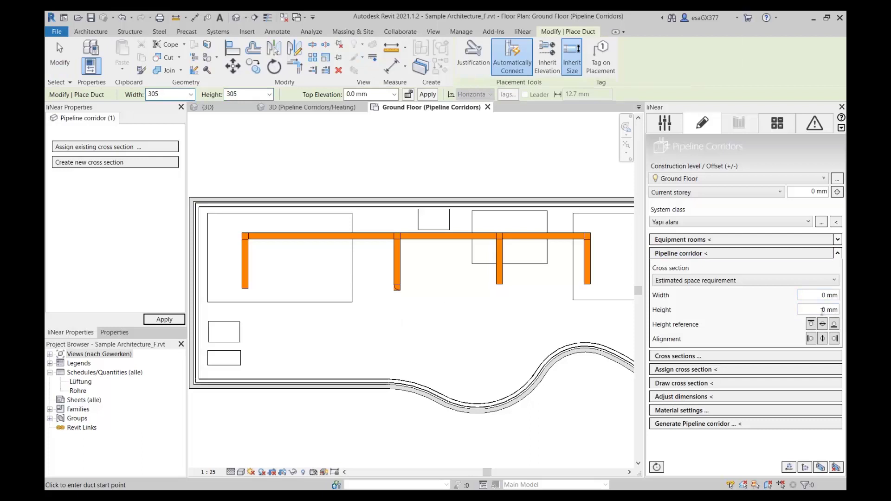
{"action": "left_click", "coordinate": [326, 326]}
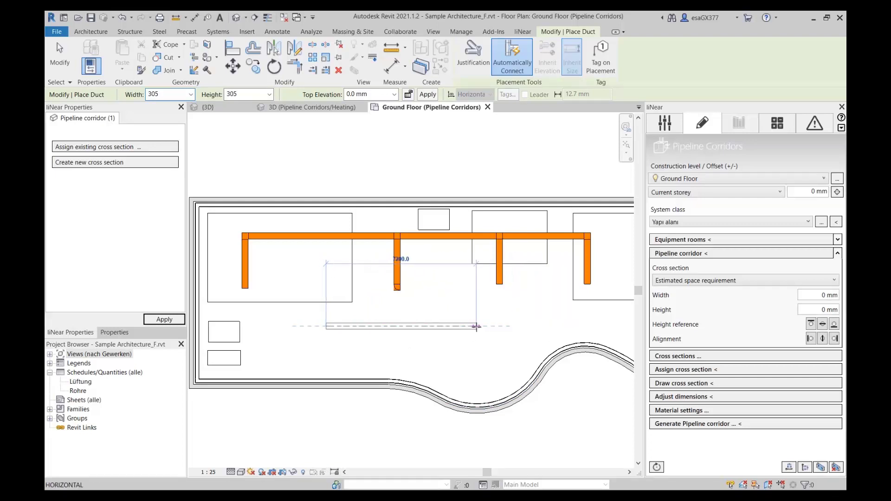
{"action": "left_click", "coordinate": [476, 327]}
{"action": "left_click", "coordinate": [476, 307]}
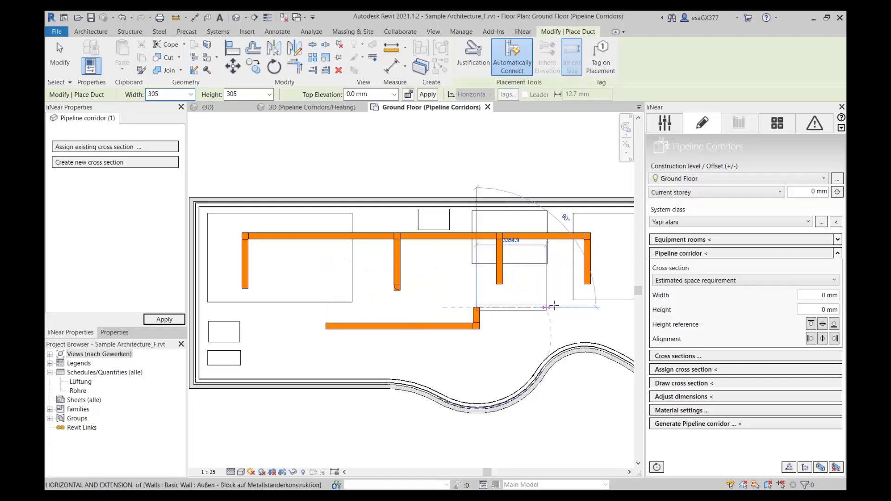
{"action": "left_click", "coordinate": [578, 307]}
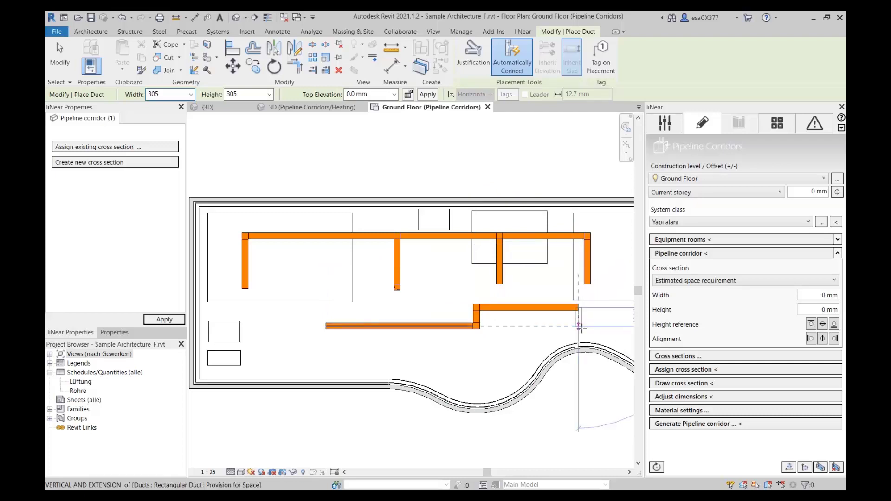
{"action": "left_click", "coordinate": [579, 327]}
{"action": "scroll", "coordinate": [580, 326], "scroll_direction": "down", "scroll_amount": 3}
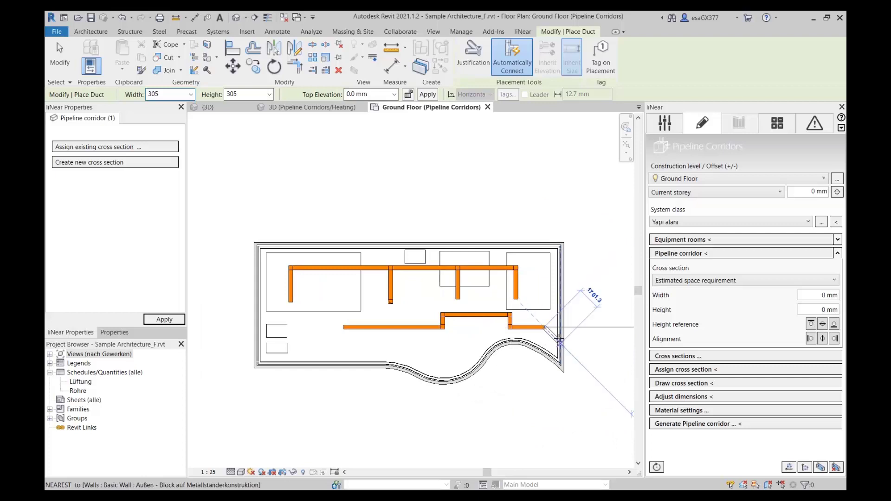
{"action": "key", "text": "Escape"}
{"action": "key", "text": "Escape"}
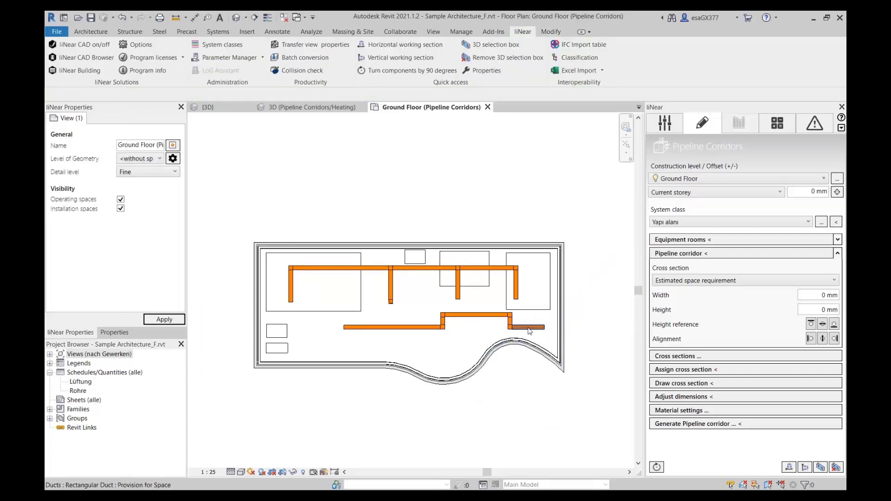
Delete the entire connected stepped corridor run below the existing corridor.
{"action": "scroll", "coordinate": [529, 331], "scroll_direction": "up", "scroll_amount": 3}
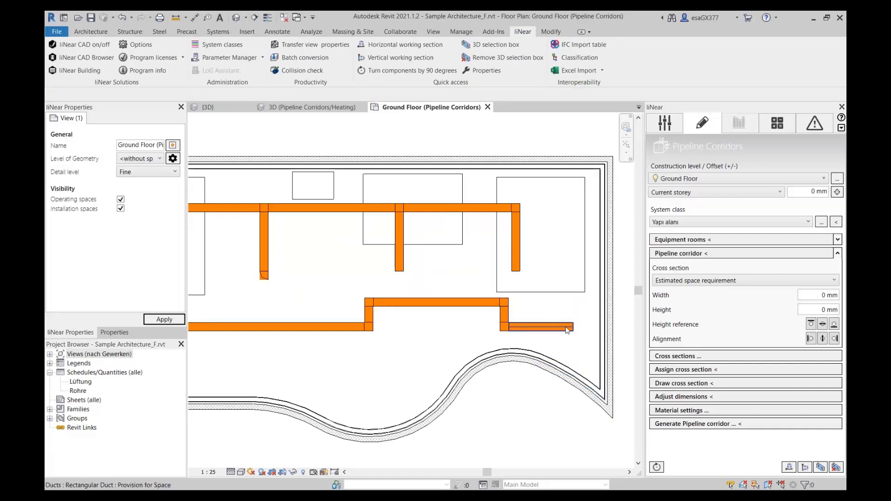
{"action": "key", "text": "Tab"}
{"action": "left_click", "coordinate": [385, 328]}
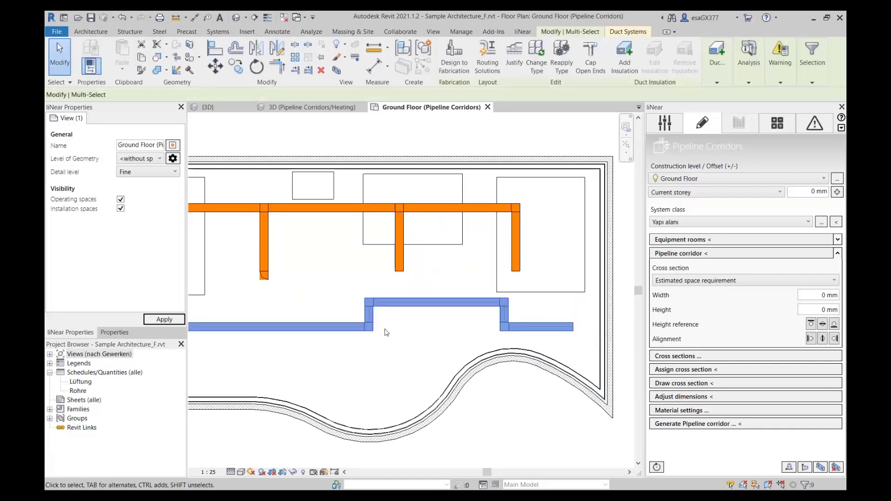
{"action": "scroll", "coordinate": [392, 341], "scroll_direction": "down", "scroll_amount": 1}
{"action": "scroll", "coordinate": [441, 325], "scroll_direction": "down", "scroll_amount": 2}
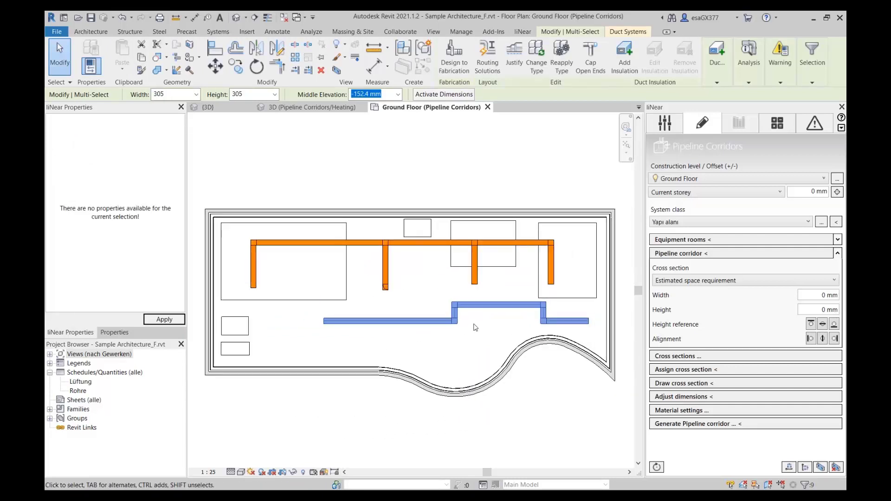
{"action": "key", "text": "Delete"}
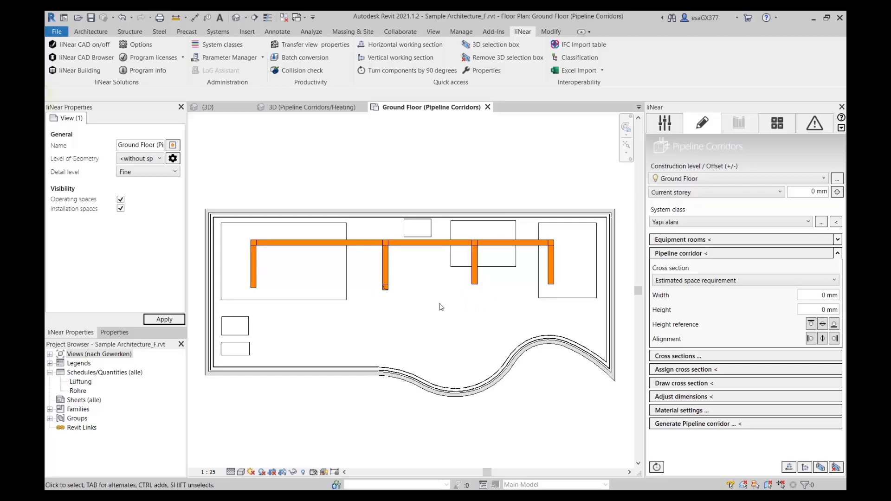
Examine the cross section assigned to the middle horizontal segment of the existing pipeline corridor.
{"action": "scroll", "coordinate": [404, 314], "scroll_direction": "up", "scroll_amount": 1}
{"action": "scroll", "coordinate": [446, 259], "scroll_direction": "up", "scroll_amount": 1}
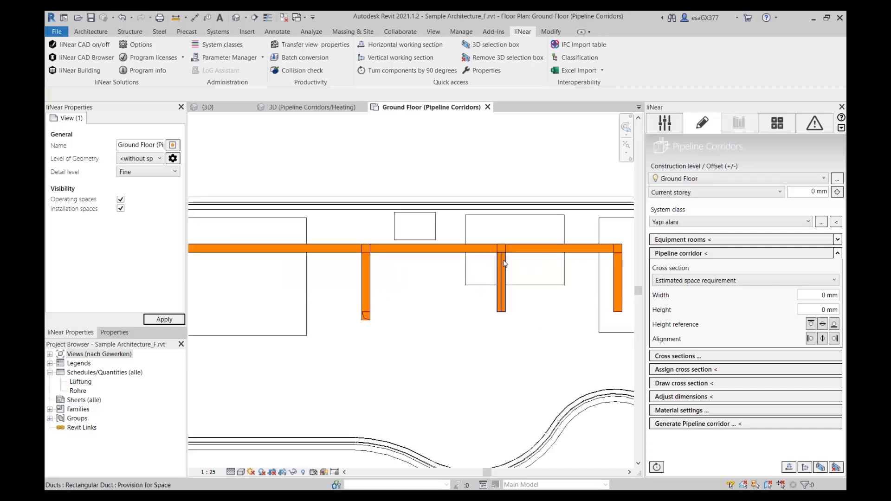
{"action": "left_click", "coordinate": [428, 255]}
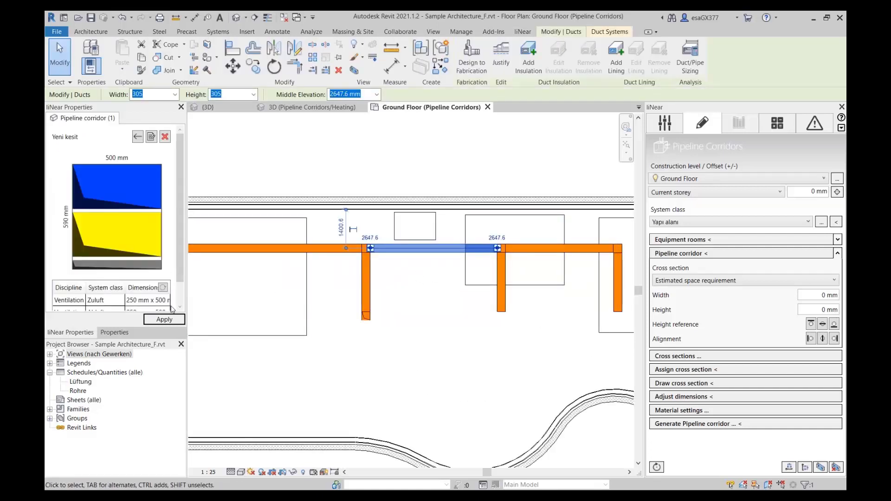
{"action": "key", "text": "Escape"}
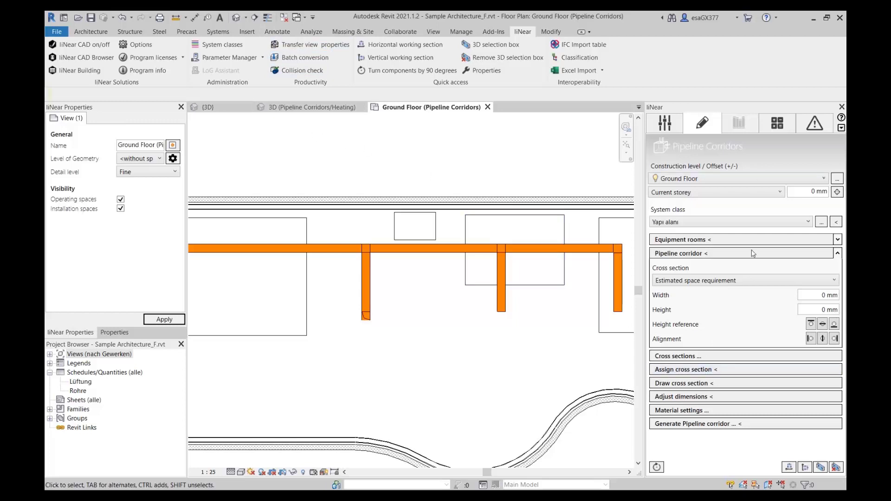
Create a new cross section and add a pipe with the Heating discipline to its empty cell.
{"action": "left_click", "coordinate": [704, 356]}
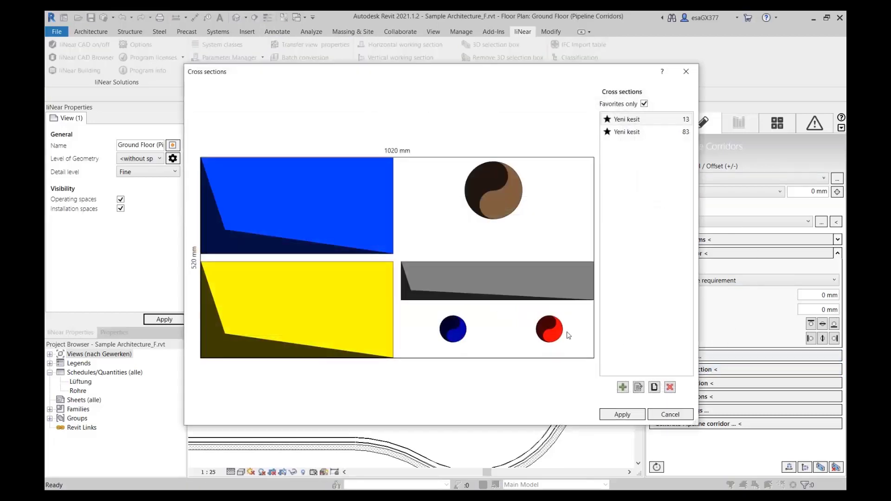
{"action": "left_click", "coordinate": [623, 388]}
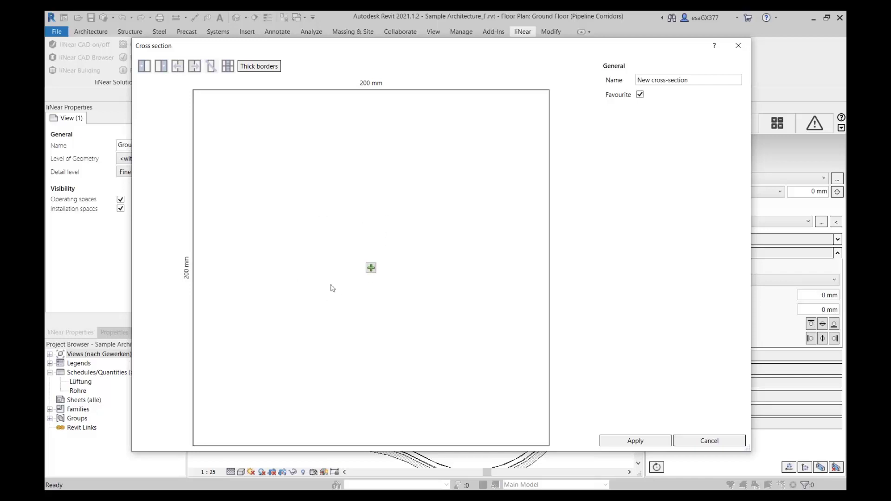
{"action": "left_click", "coordinate": [371, 268]}
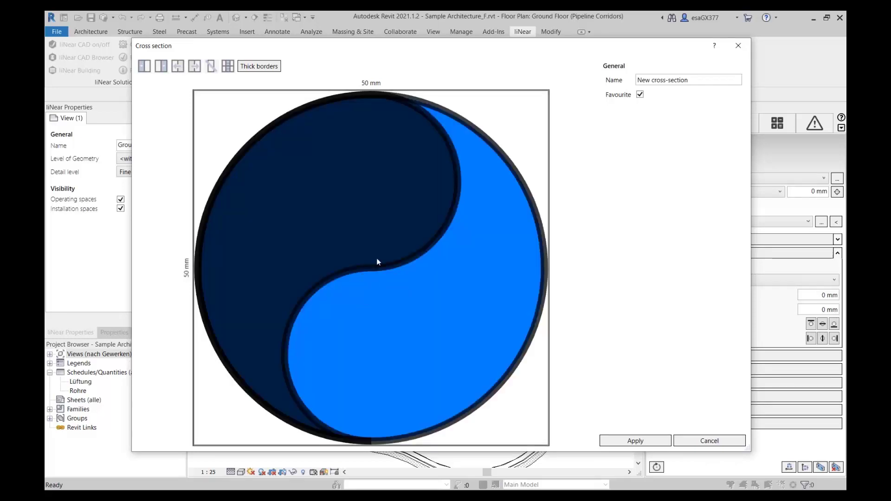
{"action": "left_click", "coordinate": [380, 216]}
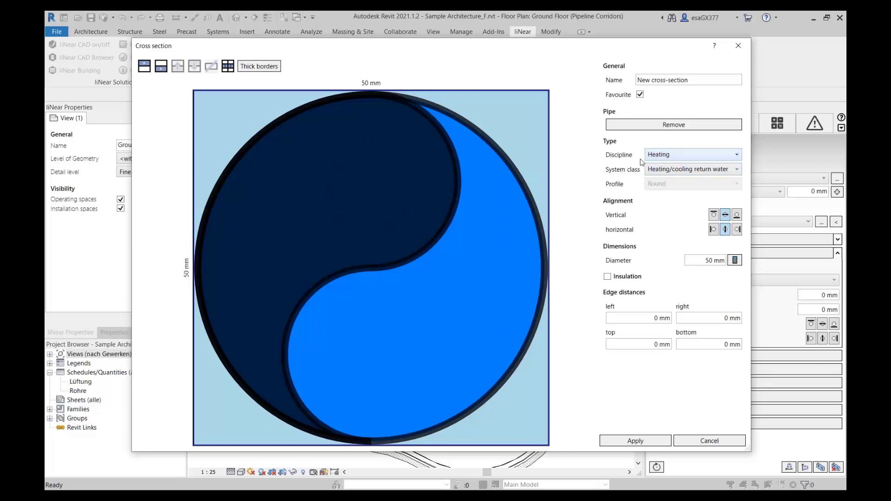
{"action": "left_click", "coordinate": [675, 157]}
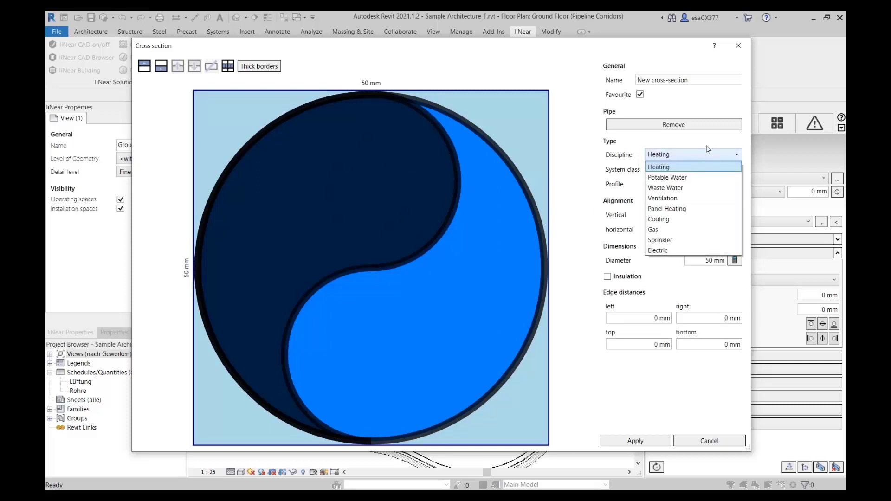
{"action": "left_click", "coordinate": [403, 169]}
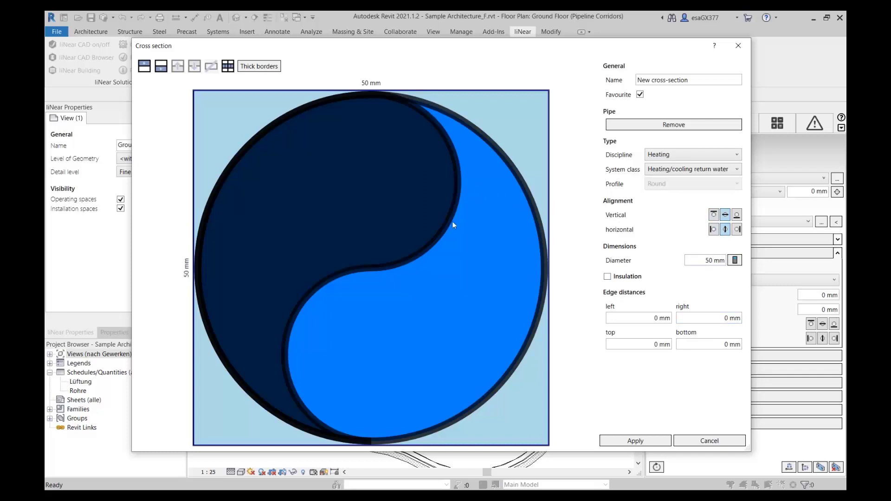
Add a cell with a second pipe below the first and set its system class to Heating/cooling supply water.
{"action": "left_click", "coordinate": [162, 71]}
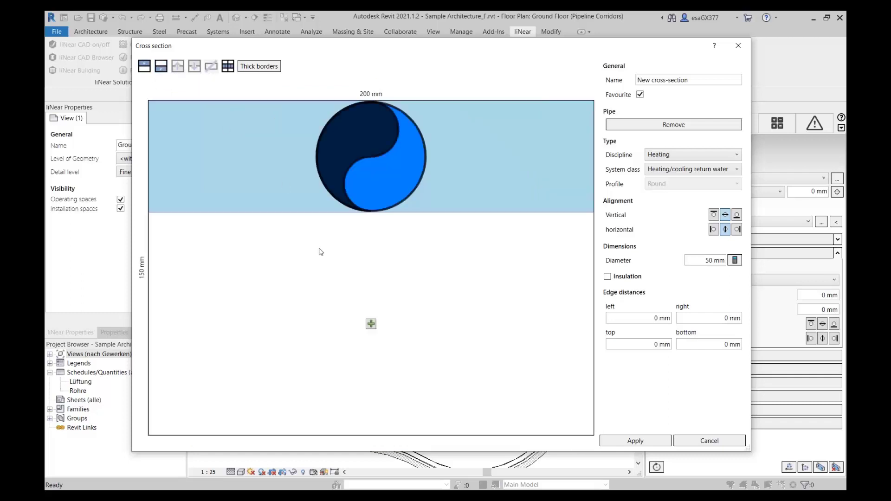
{"action": "left_click_drag", "start_coordinate": [371, 324], "coordinate": [378, 335]}
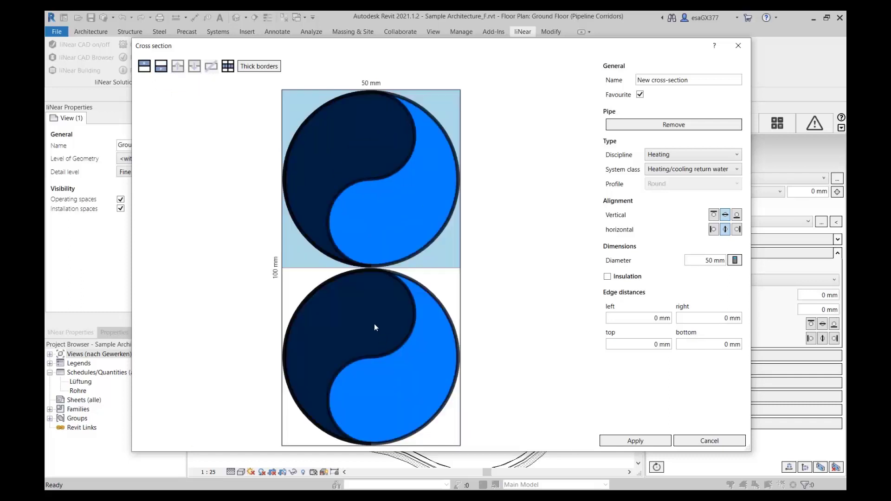
{"action": "left_click", "coordinate": [378, 336]}
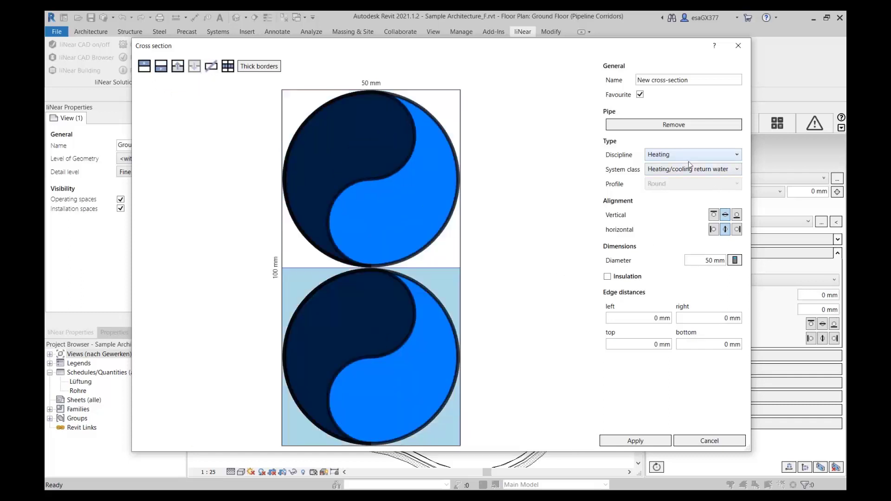
{"action": "left_click", "coordinate": [722, 175]}
{"action": "left_click", "coordinate": [696, 194]}
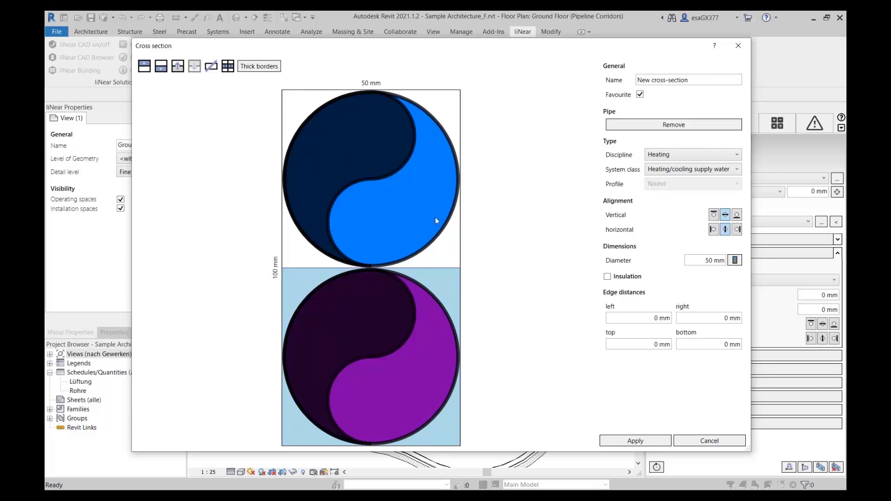
Divide the upper cell of the cross section into 2 and add a pipe to the new empty cell.
{"action": "left_click", "coordinate": [442, 245]}
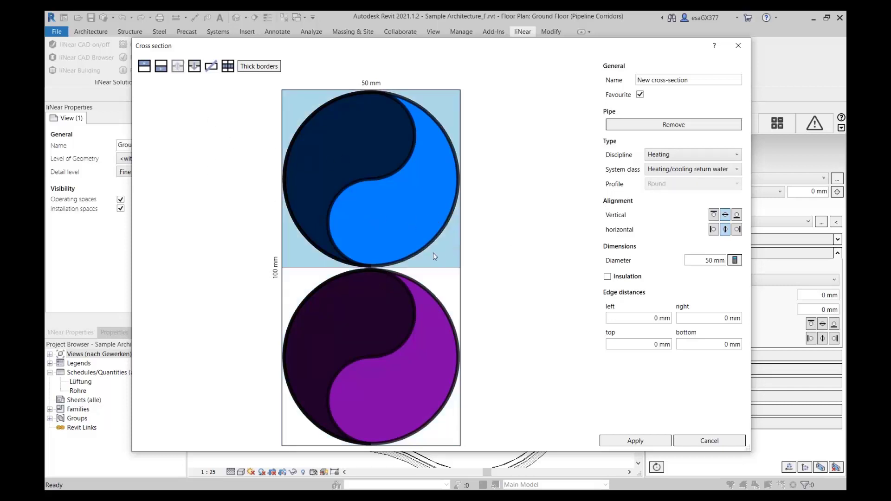
{"action": "left_click", "coordinate": [228, 66]}
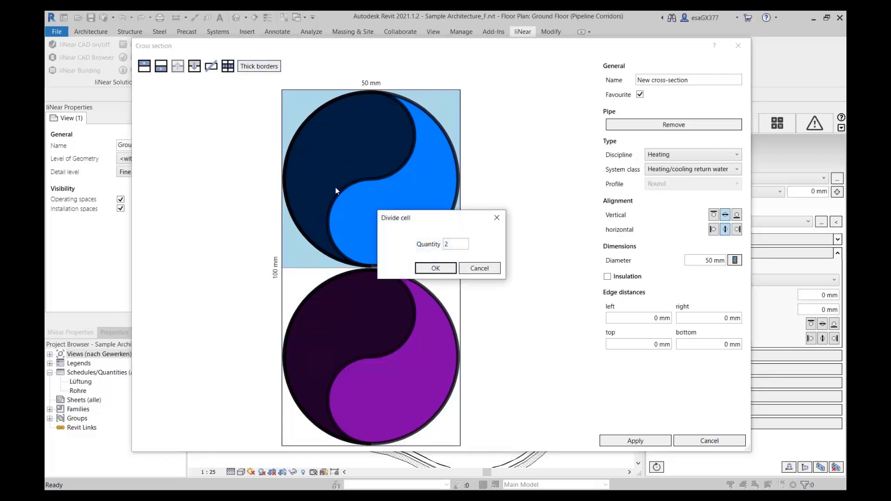
{"action": "left_click", "coordinate": [445, 269]}
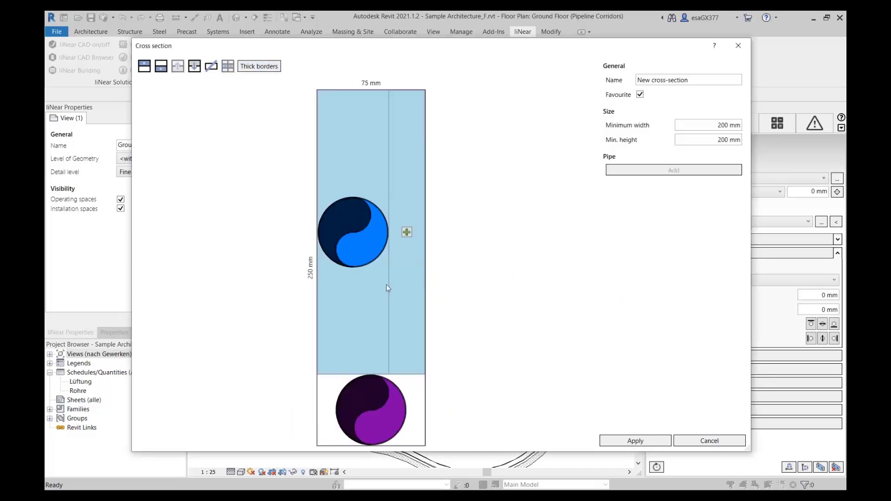
{"action": "left_click", "coordinate": [407, 232]}
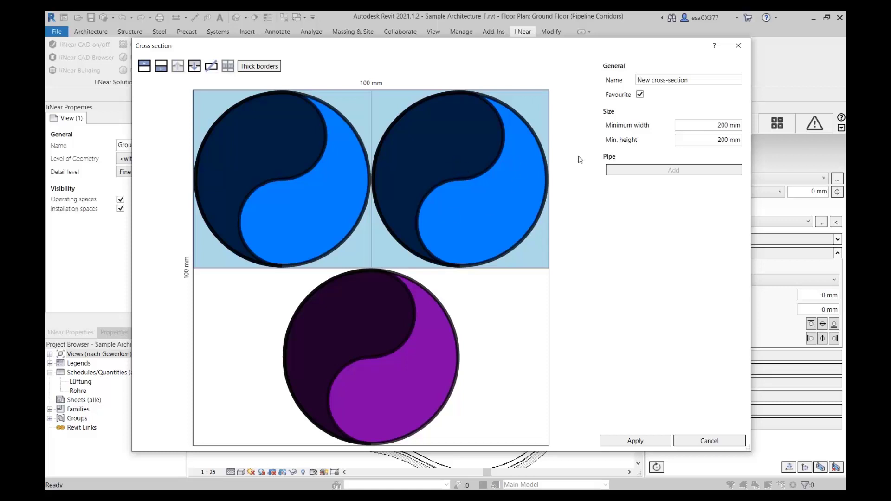
Change the second pipe in the upper row to the Ventilation discipline with a rectangular profile.
{"action": "left_click", "coordinate": [498, 155]}
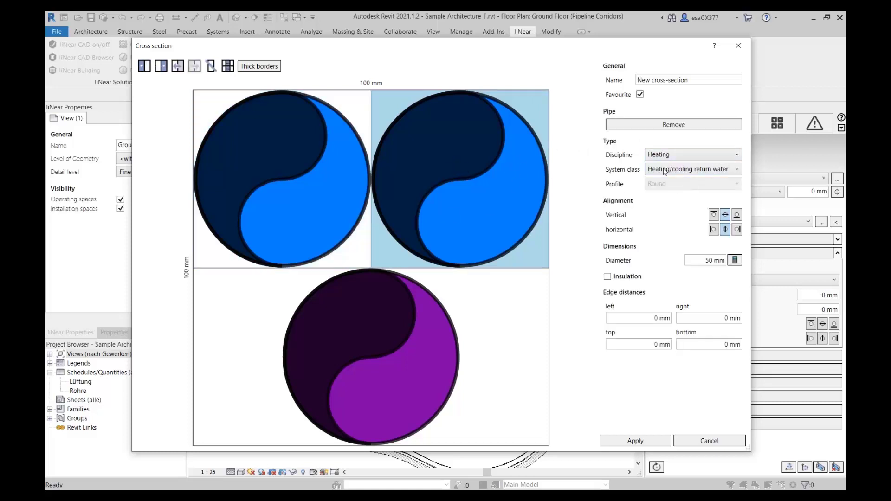
{"action": "left_click", "coordinate": [717, 157]}
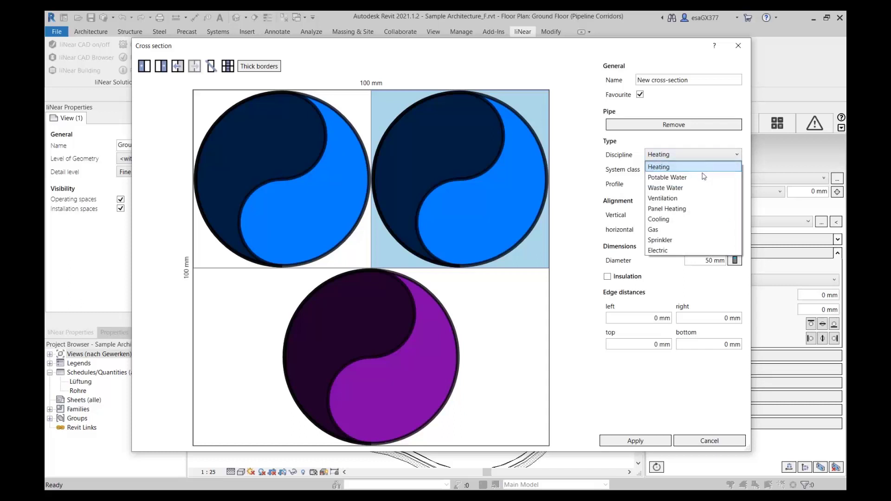
{"action": "left_click", "coordinate": [687, 195]}
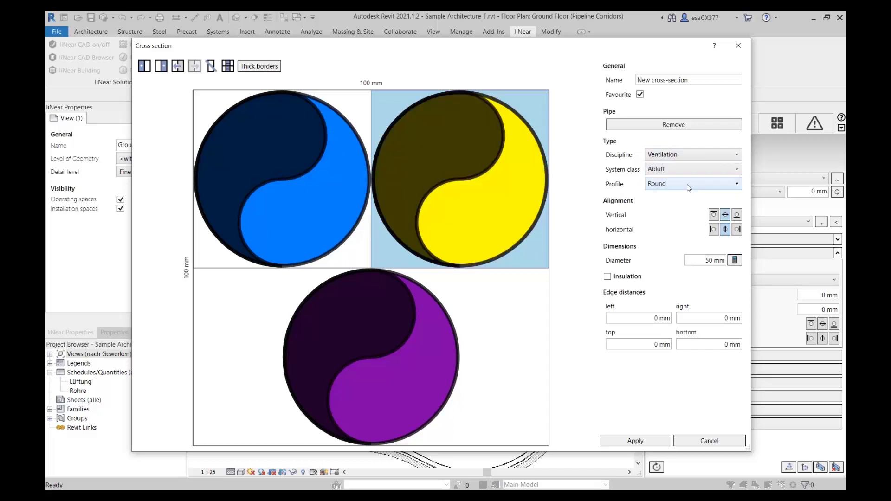
{"action": "left_click", "coordinate": [688, 187]}
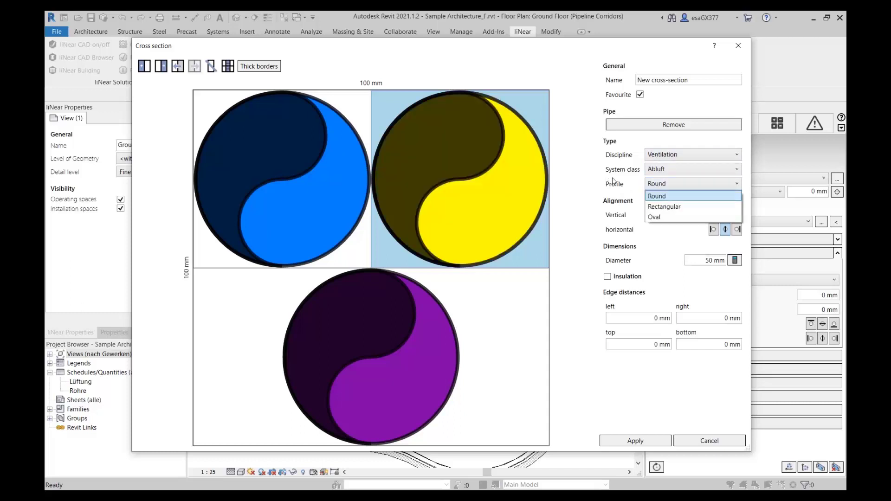
{"action": "left_click", "coordinate": [689, 206]}
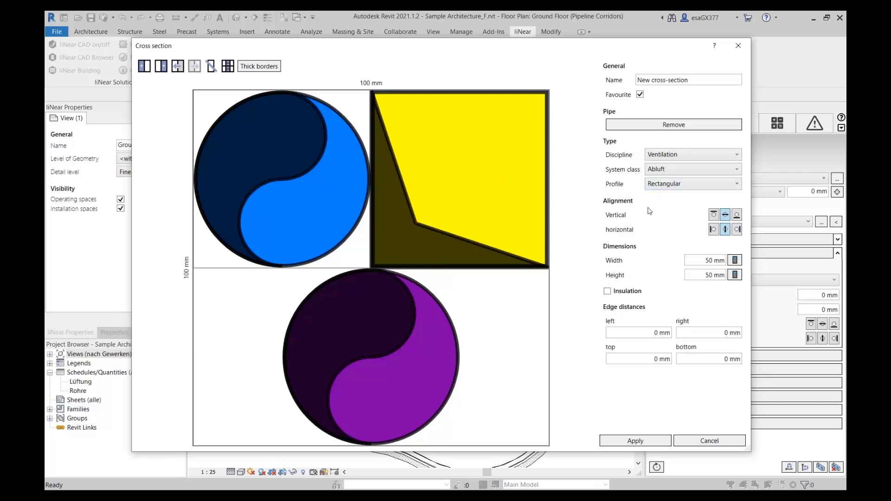
{"action": "left_click", "coordinate": [700, 257]}
{"action": "key", "text": "Tab"}
Divide the lower cell holding the heating supply pipe into 2 cells.
{"action": "left_click", "coordinate": [458, 325]}
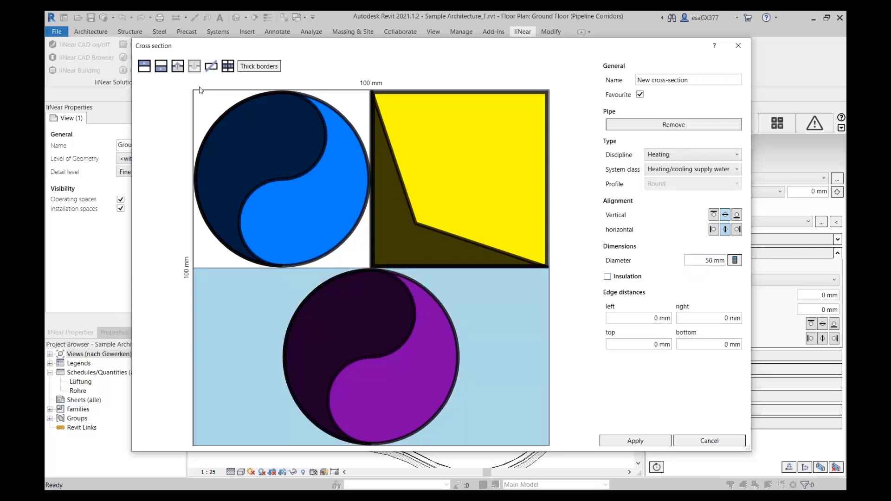
{"action": "left_click", "coordinate": [228, 66]}
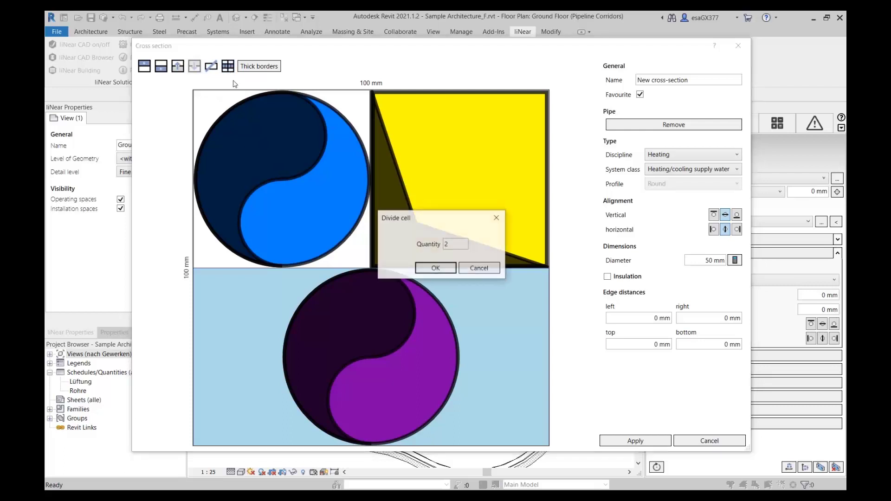
{"action": "left_click", "coordinate": [435, 268]}
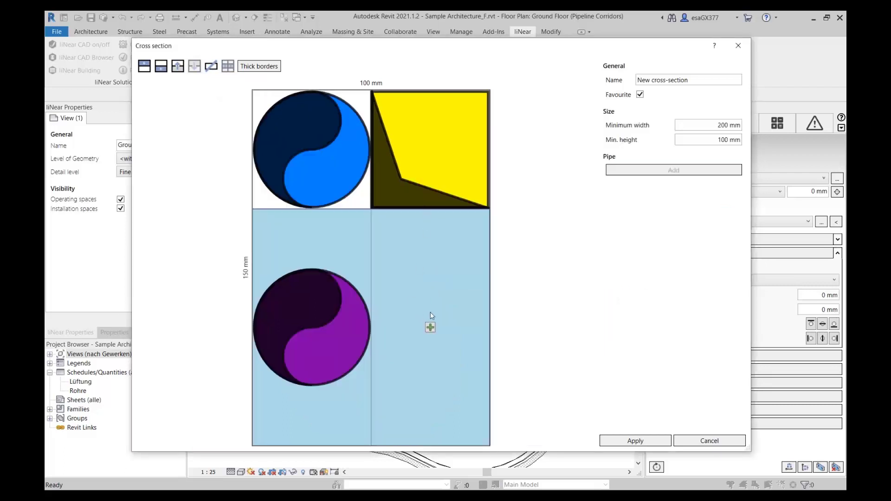
Swap the upper row's ventilation duct and heating pipe, move the lower supply pipe into the neighbouring empty cell, and discard the new cross section.
{"action": "left_click", "coordinate": [433, 174]}
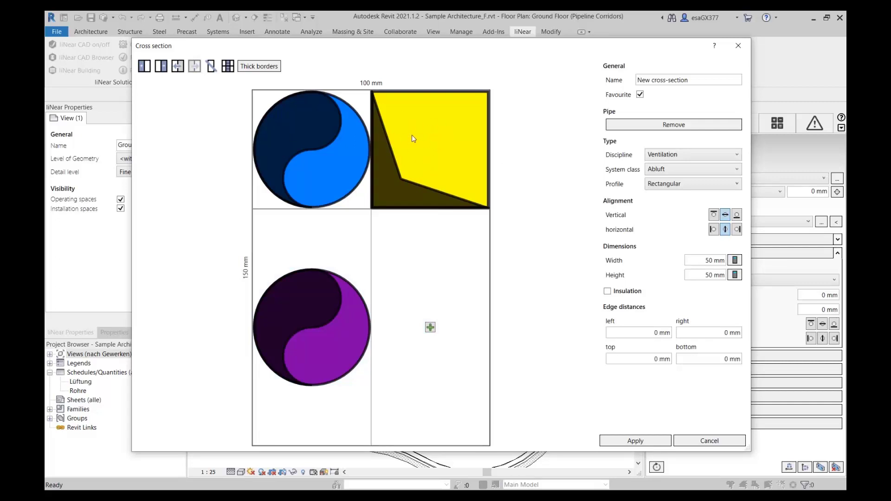
{"action": "left_click", "coordinate": [177, 66]}
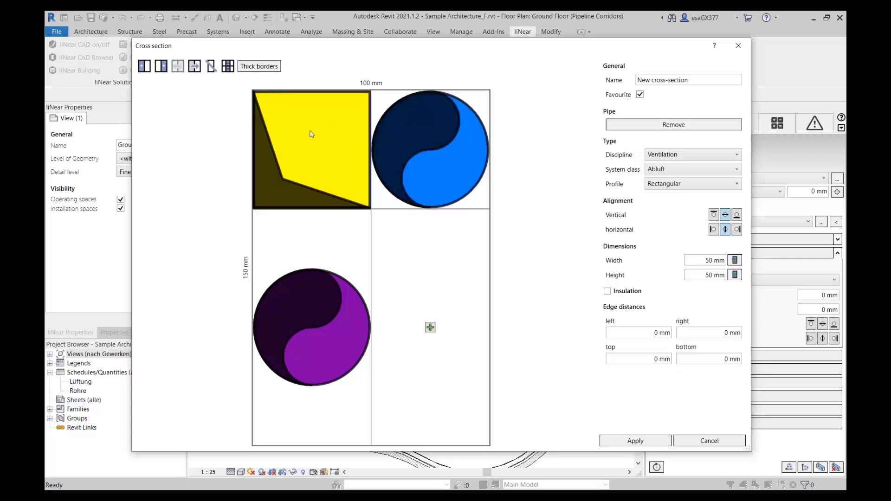
{"action": "left_click", "coordinate": [311, 260]}
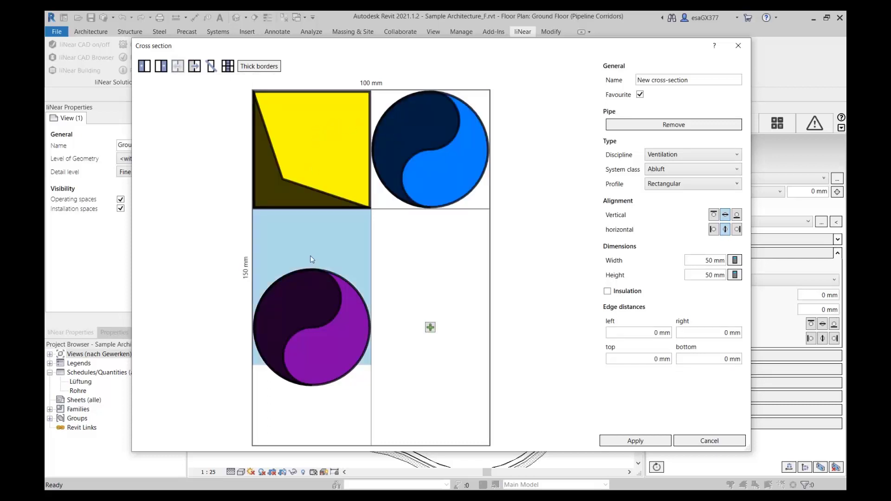
{"action": "left_click", "coordinate": [195, 67]}
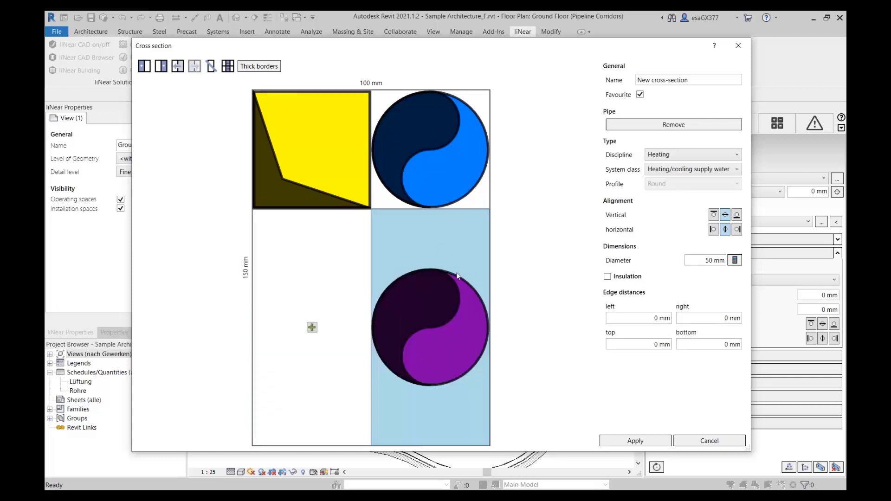
{"action": "left_click", "coordinate": [736, 445]}
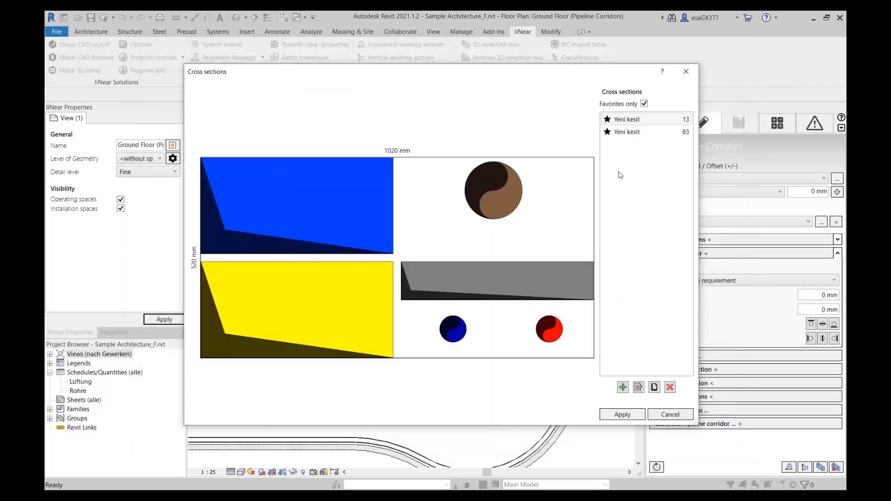
Compare the two saved Yeni kesit cross sections and leave the cross section list without changes.
{"action": "left_click", "coordinate": [635, 133]}
{"action": "left_click", "coordinate": [639, 120]}
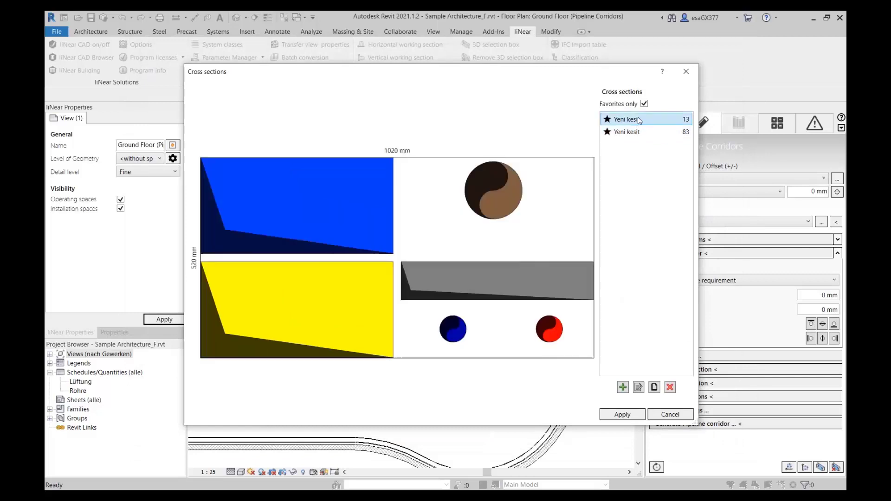
{"action": "left_click", "coordinate": [642, 133]}
{"action": "left_click", "coordinate": [642, 120]}
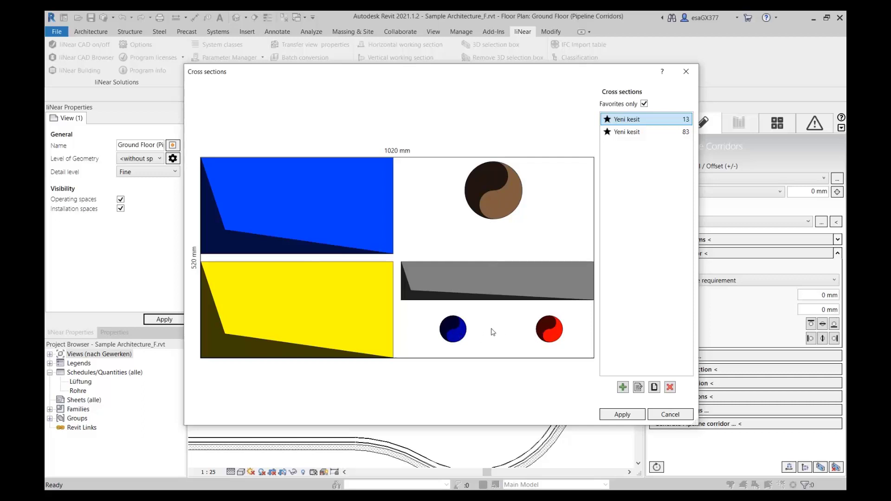
{"action": "left_click", "coordinate": [658, 131]}
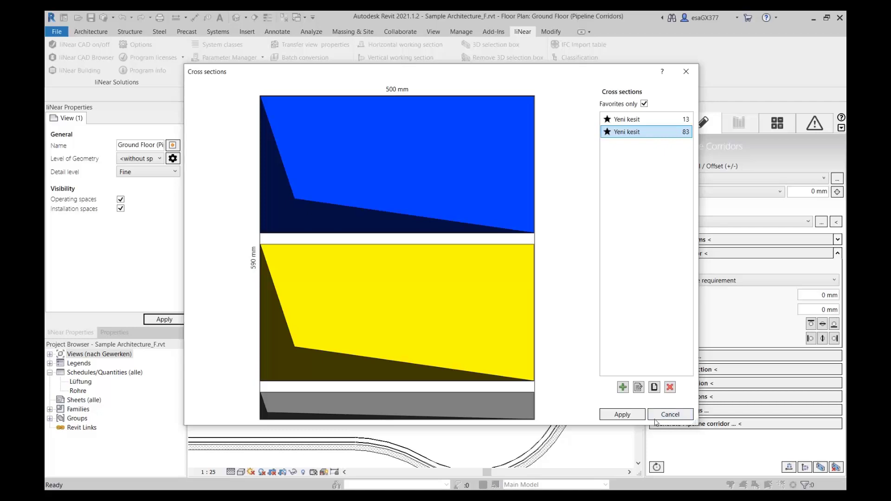
{"action": "left_click", "coordinate": [670, 414]}
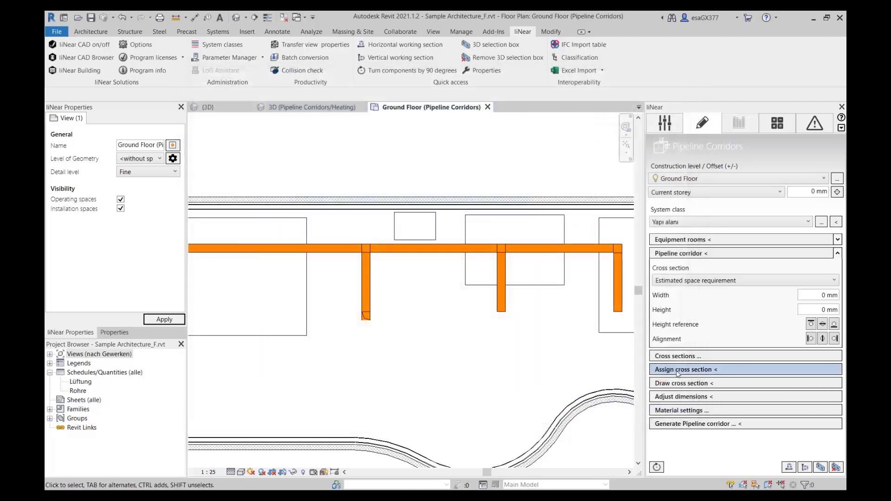
Start assigning a cross section to the short middle branch of the pipeline corridor and preview both saved Yeni kesit options.
{"action": "left_click", "coordinate": [685, 370]}
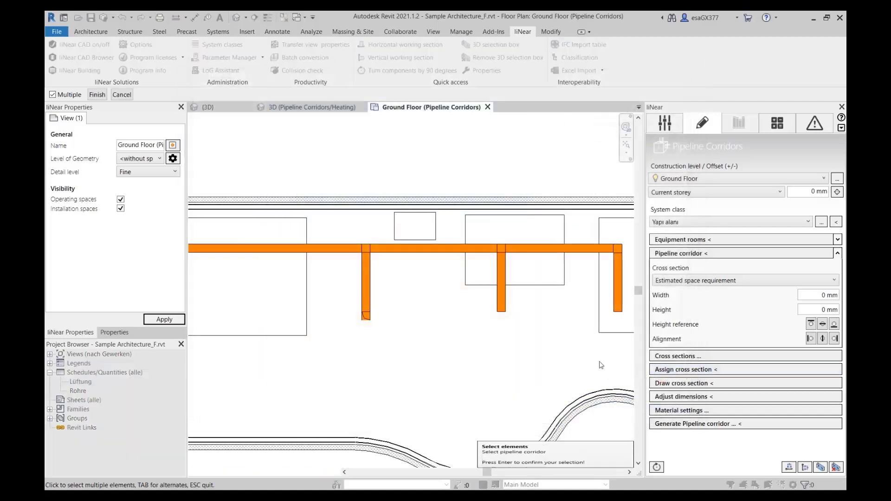
{"action": "left_click", "coordinate": [506, 287]}
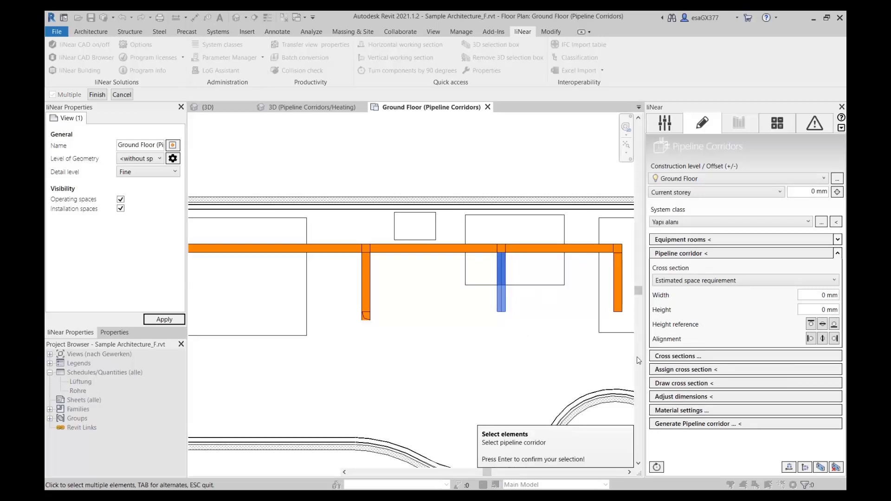
{"action": "key", "text": "Return"}
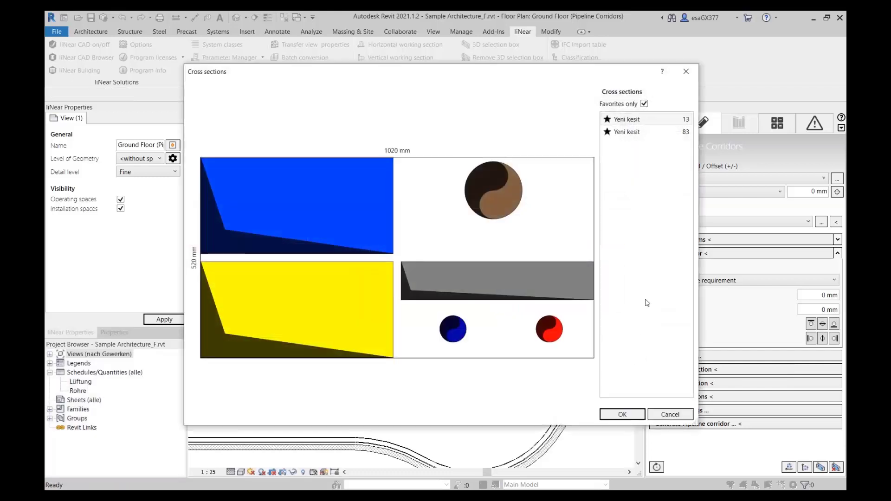
{"action": "left_click", "coordinate": [631, 132]}
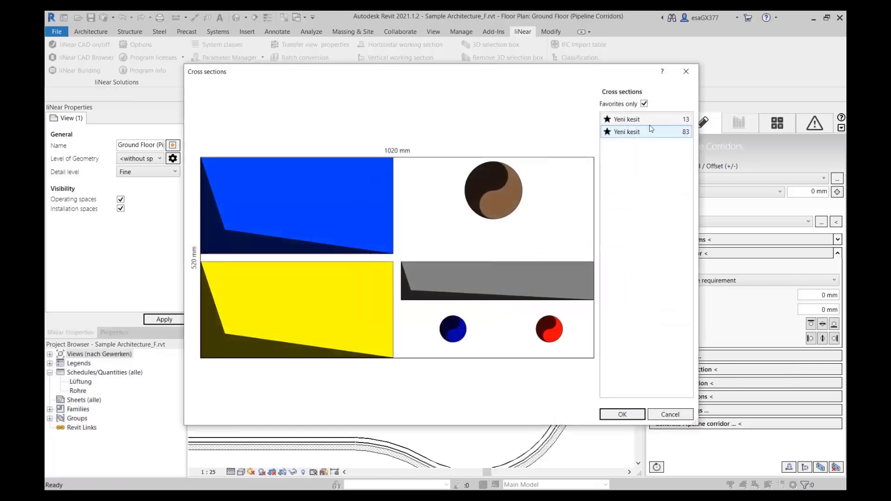
{"action": "left_click", "coordinate": [636, 120], "text": "ctrl"}
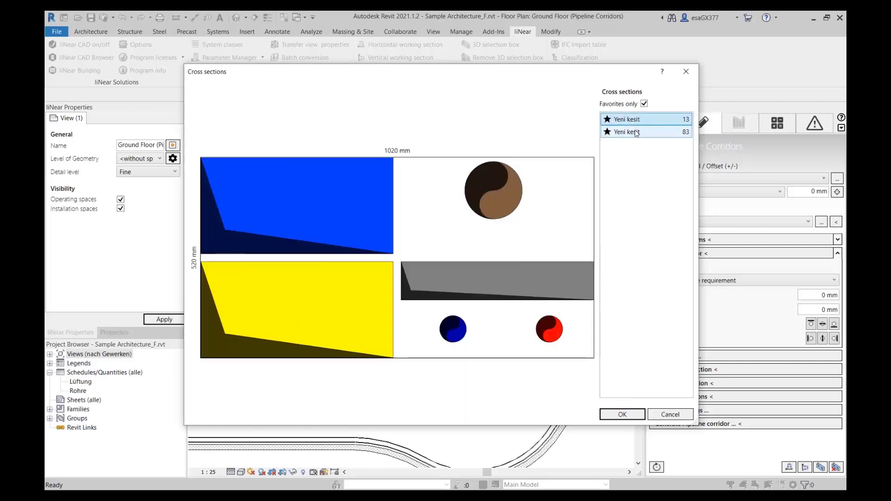
{"action": "left_click", "coordinate": [639, 132]}
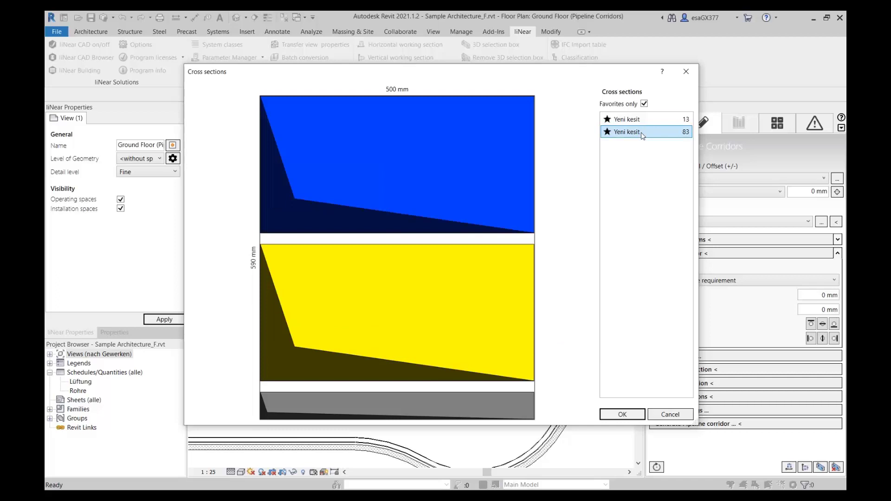
{"action": "left_click", "coordinate": [641, 120], "text": "ctrl"}
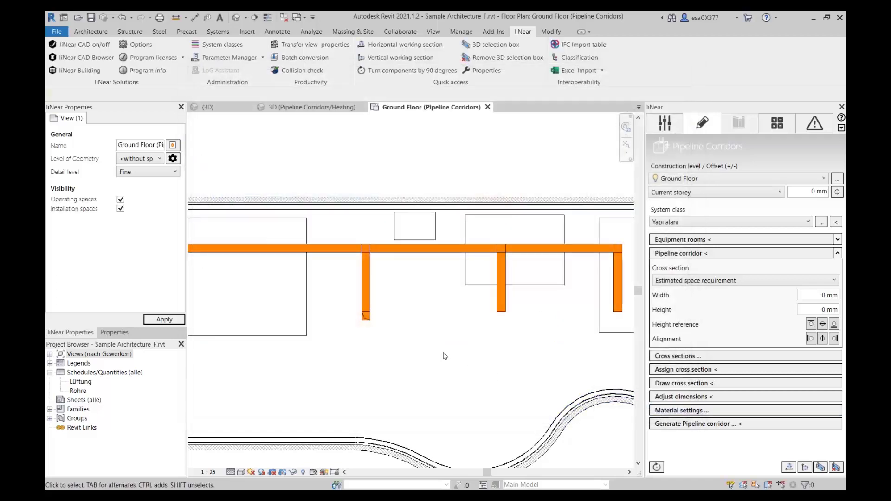
Examine the assigned cross sections and discipline lists of the ground floor corridor's middle segment, neighbouring branch, tee fitting and long end segment.
{"action": "left_click", "coordinate": [434, 255]}
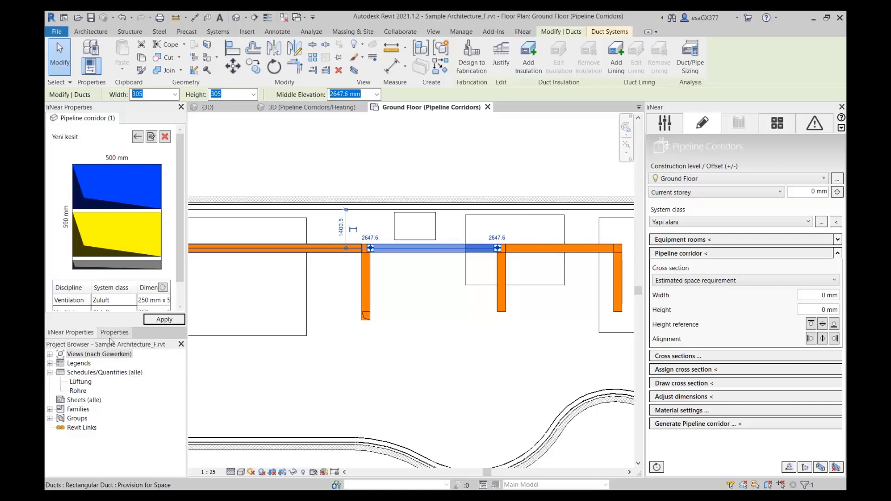
{"action": "left_click_drag", "start_coordinate": [110, 339], "coordinate": [109, 366]}
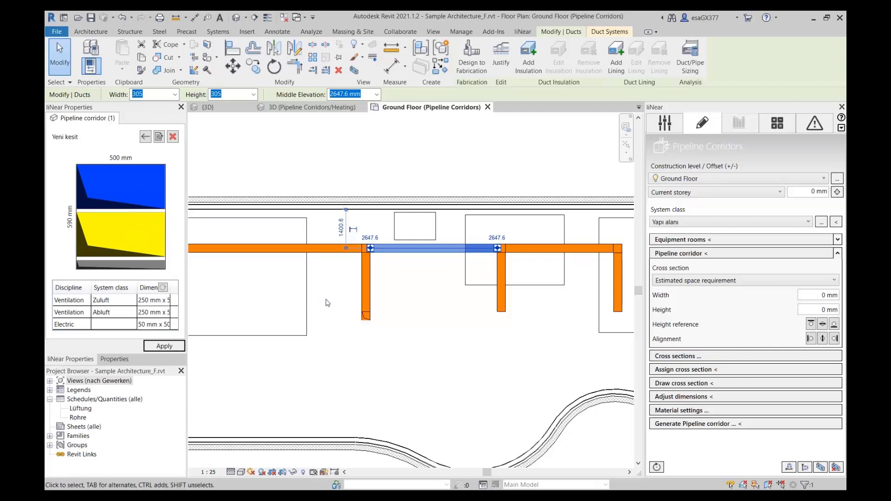
{"action": "left_click", "coordinate": [366, 280]}
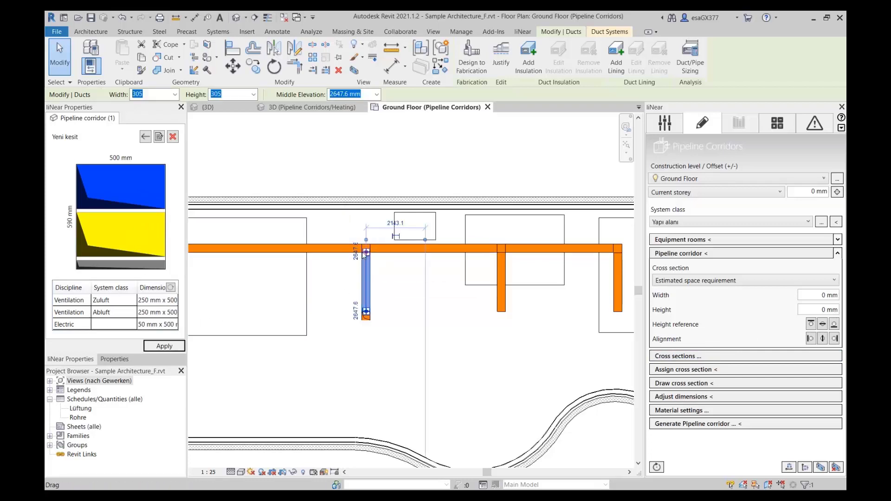
{"action": "scroll", "coordinate": [356, 250], "scroll_direction": "up", "scroll_amount": 2}
{"action": "scroll", "coordinate": [356, 250], "scroll_direction": "up", "scroll_amount": 2}
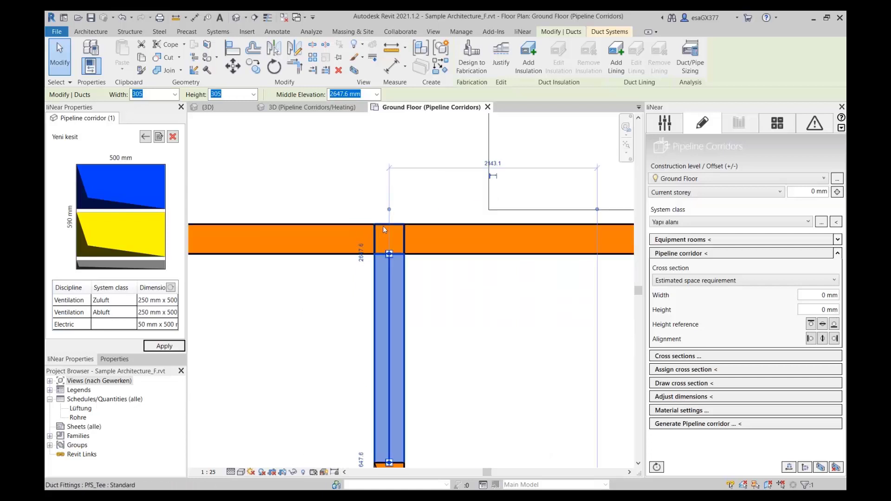
{"action": "left_click", "coordinate": [382, 227]}
{"action": "scroll", "coordinate": [380, 232], "scroll_direction": "down", "scroll_amount": 5}
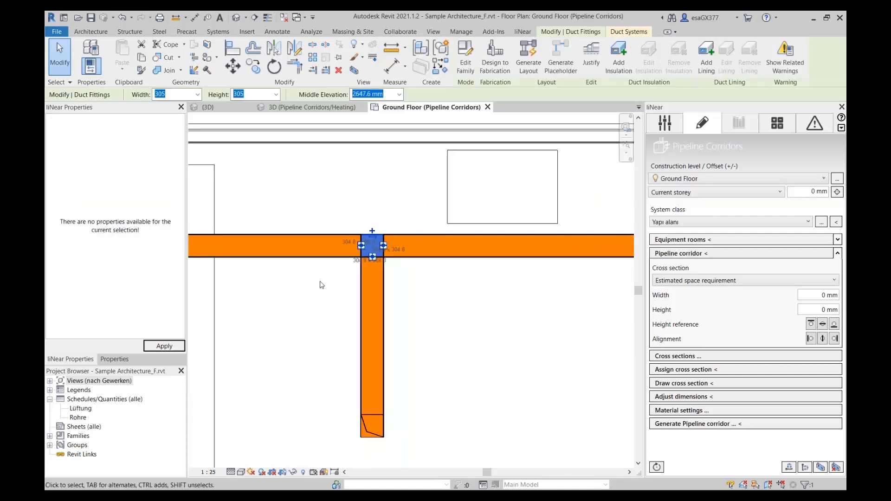
{"action": "middle_click_drag", "start_coordinate": [351, 321], "coordinate": [468, 309]}
{"action": "left_click", "coordinate": [419, 267]}
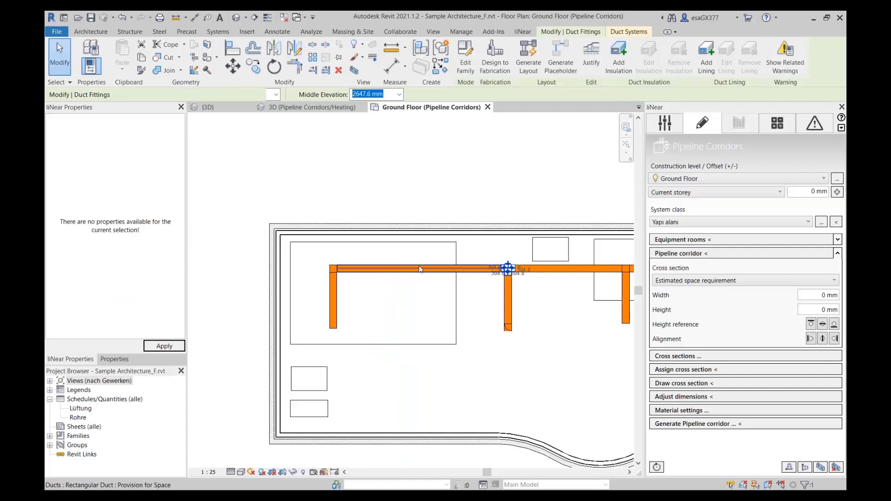
Switch to the 3D (Pipeline Corridors/Heating) view and examine the cross section assigned to the vertical riser corridor.
{"action": "left_click", "coordinate": [327, 108]}
{"action": "left_click", "coordinate": [387, 159]}
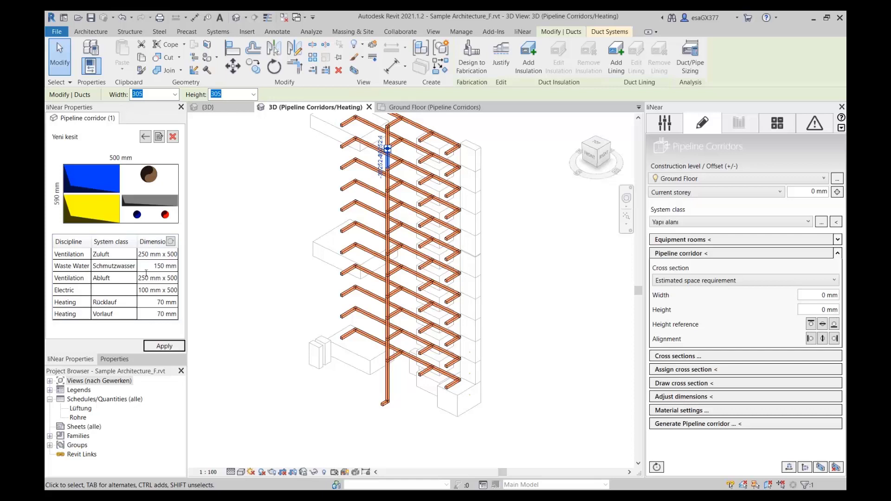
{"action": "key", "text": "Escape"}
Review the equipment rooms requirements planning, comparing planned areas with the minimum and maximum areas, and close the overview.
{"action": "left_click", "coordinate": [776, 124]}
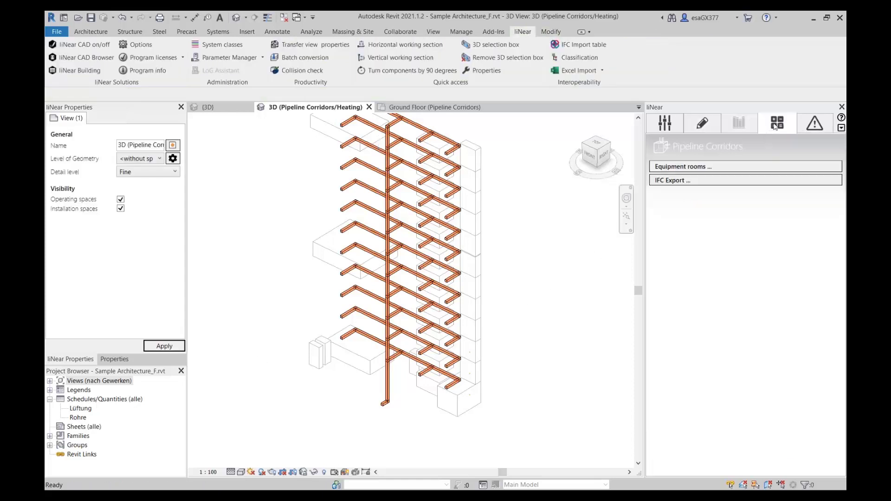
{"action": "left_click", "coordinate": [674, 168]}
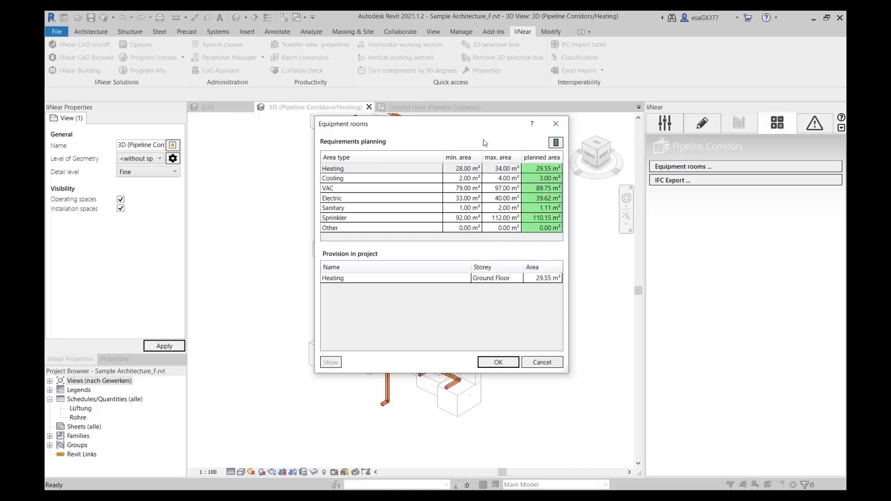
{"action": "left_click", "coordinate": [557, 123]}
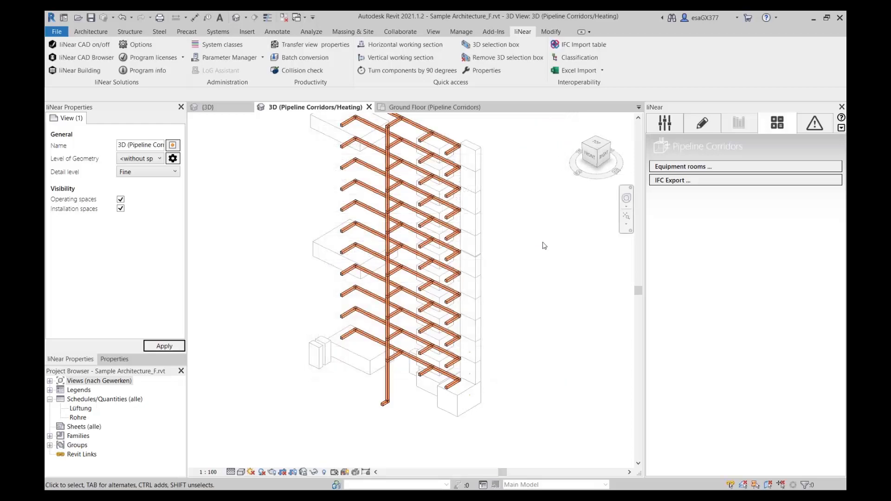
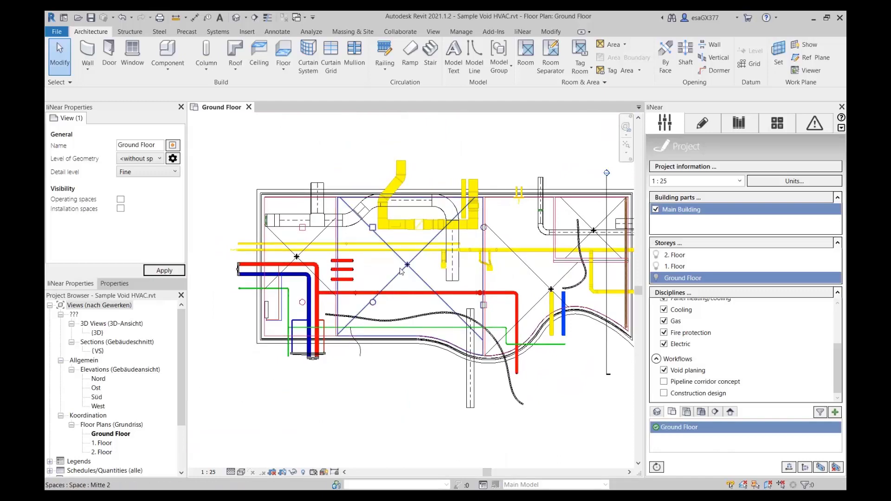
Examine the ducts, pipes and cable trays crossing the walls throughout the Ground Floor plan.
{"action": "scroll", "coordinate": [266, 251], "scroll_direction": "up", "scroll_amount": 3}
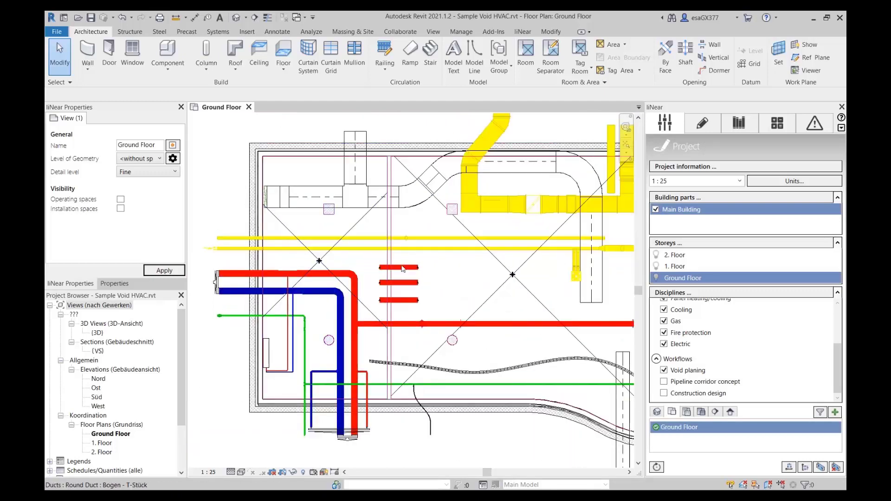
{"action": "scroll", "coordinate": [417, 324], "scroll_direction": "down", "scroll_amount": 2}
{"action": "scroll", "coordinate": [600, 347], "scroll_direction": "up", "scroll_amount": 2}
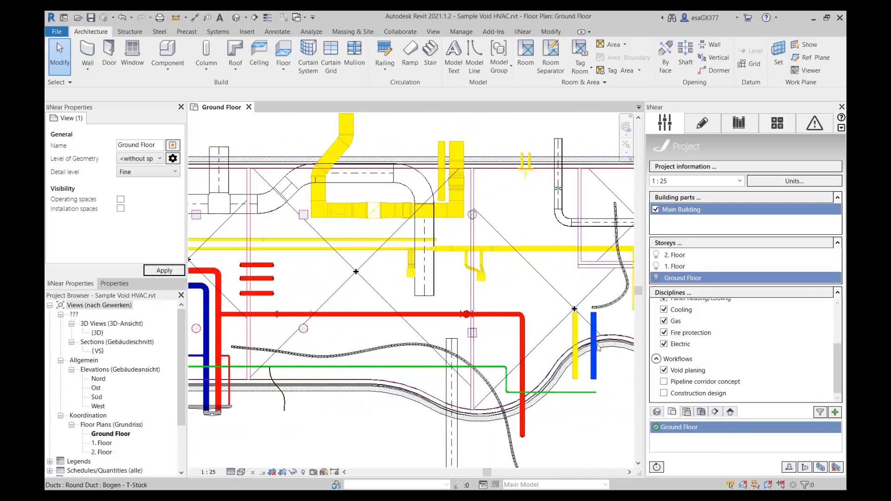
{"action": "middle_click_drag", "start_coordinate": [571, 325], "coordinate": [493, 339]}
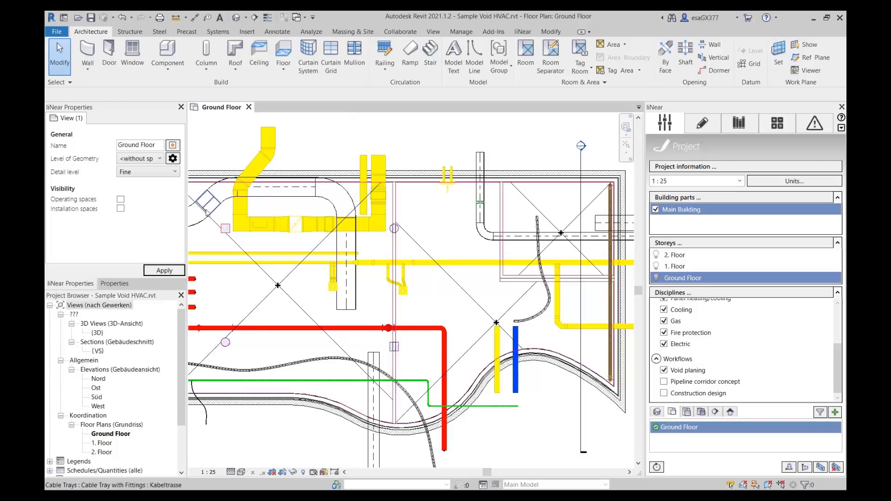
{"action": "scroll", "coordinate": [278, 209], "scroll_direction": "up", "scroll_amount": 5}
{"action": "scroll", "coordinate": [353, 221], "scroll_direction": "down", "scroll_amount": 2}
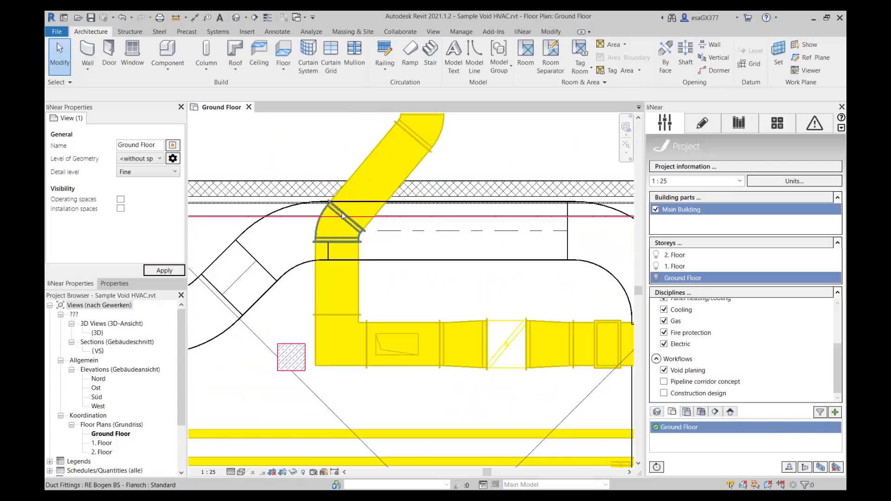
{"action": "scroll", "coordinate": [354, 219], "scroll_direction": "down", "scroll_amount": 1}
{"action": "key", "text": "z"}
{"action": "key", "text": "f"}
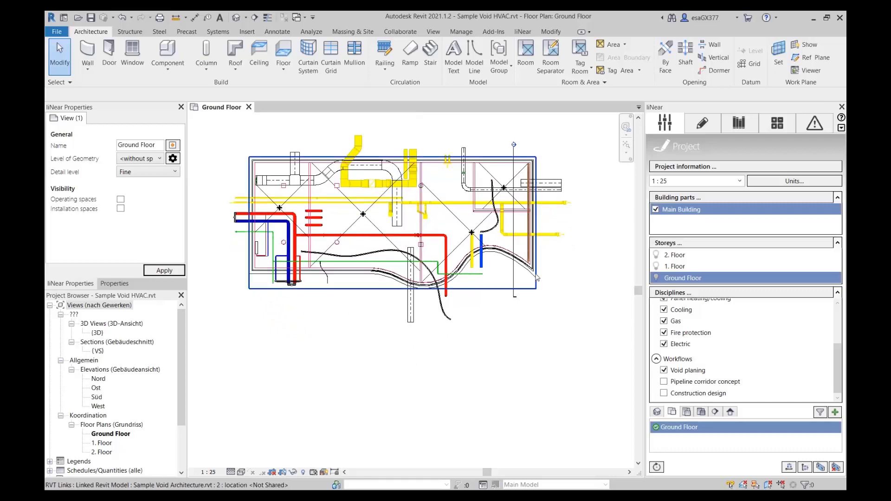
Open the Void planing workflow, collapse the automatic provisions settings and review the available provision shapes, keeping Opening rectangular.
{"action": "left_click", "coordinate": [746, 372]}
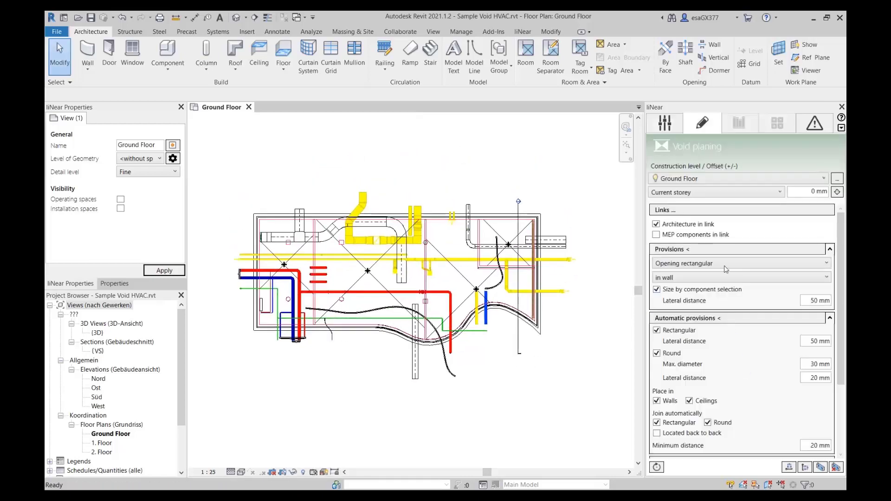
{"action": "left_click", "coordinate": [742, 318]}
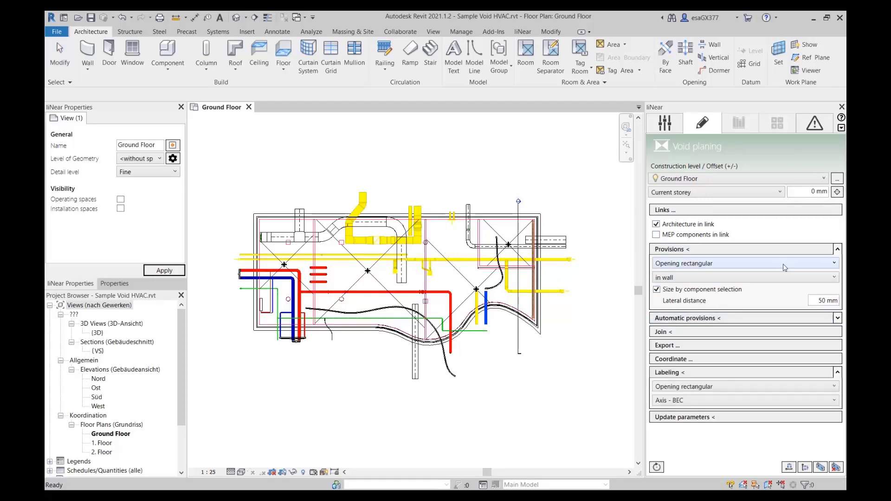
{"action": "left_click", "coordinate": [747, 268]}
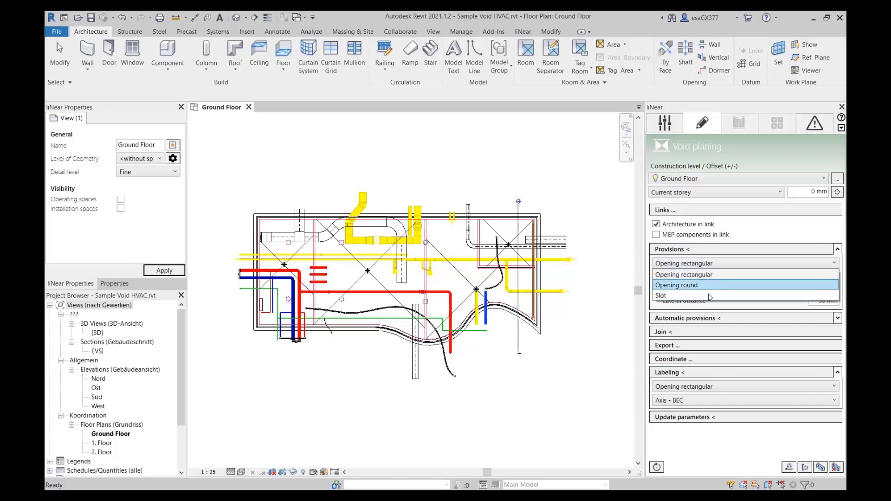
{"action": "left_click", "coordinate": [790, 228]}
Turn off size by component selection and place a 100 × 100 mm rectangular opening in the linked exterior wall at the air terminal's left duct.
{"action": "left_click", "coordinate": [721, 288]}
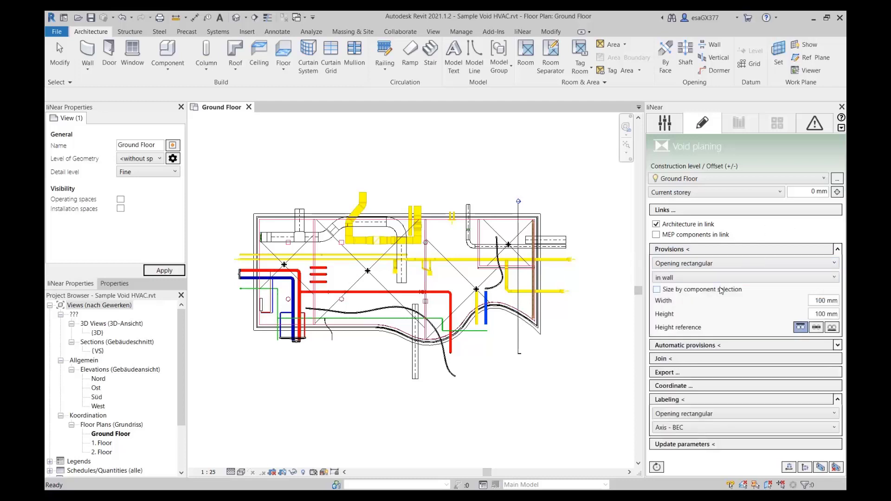
{"action": "left_click", "coordinate": [815, 314]}
{"action": "left_click", "coordinate": [713, 253]}
{"action": "scroll", "coordinate": [488, 216], "scroll_direction": "up", "scroll_amount": 5}
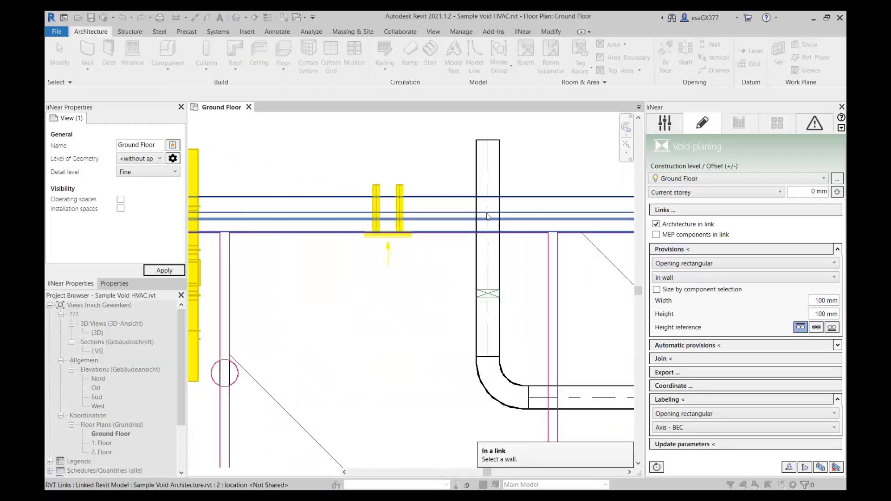
{"action": "scroll", "coordinate": [487, 216], "scroll_direction": "down", "scroll_amount": 2}
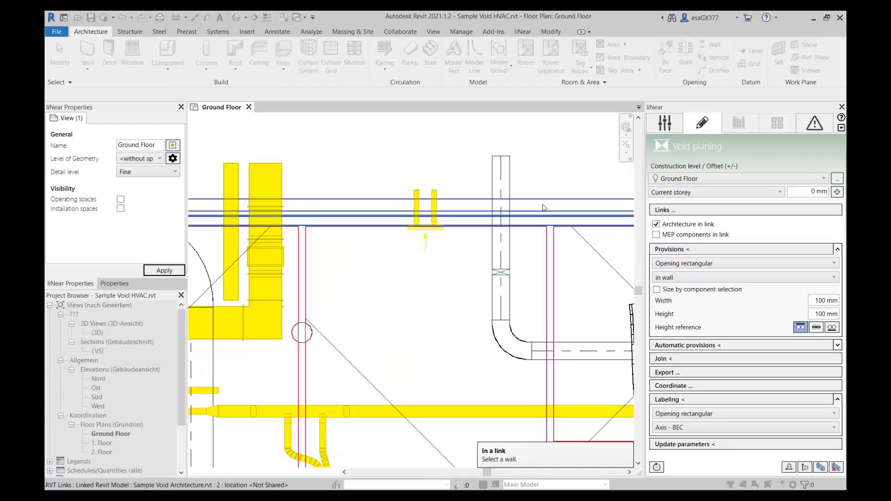
{"action": "left_click", "coordinate": [496, 224]}
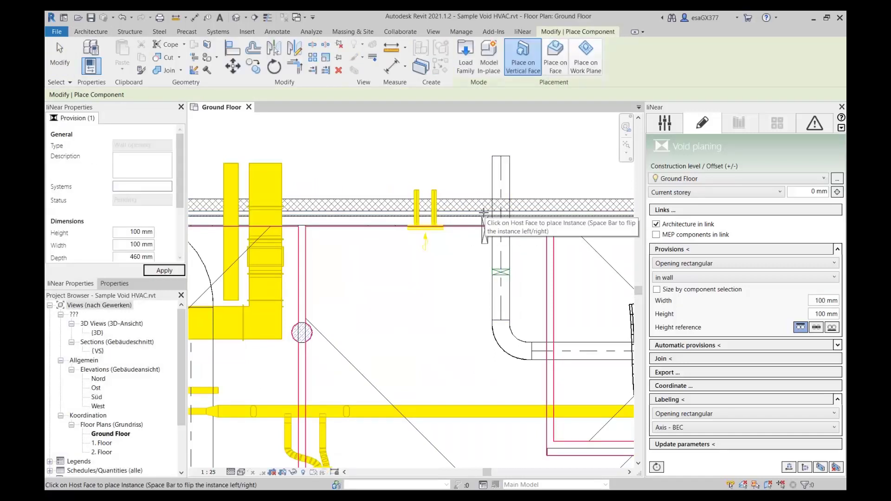
{"action": "middle_click_drag", "start_coordinate": [412, 209], "coordinate": [525, 215]}
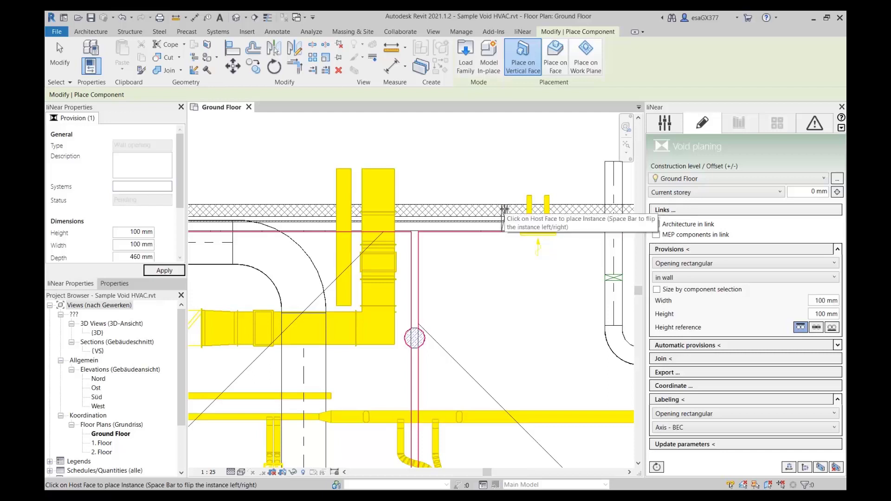
{"action": "scroll", "coordinate": [531, 207], "scroll_direction": "up", "scroll_amount": 3}
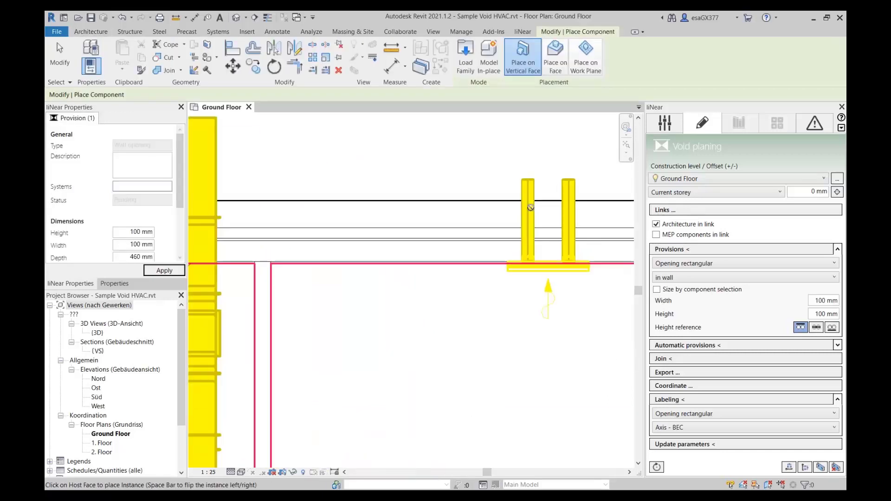
{"action": "scroll", "coordinate": [530, 208], "scroll_direction": "up", "scroll_amount": 2}
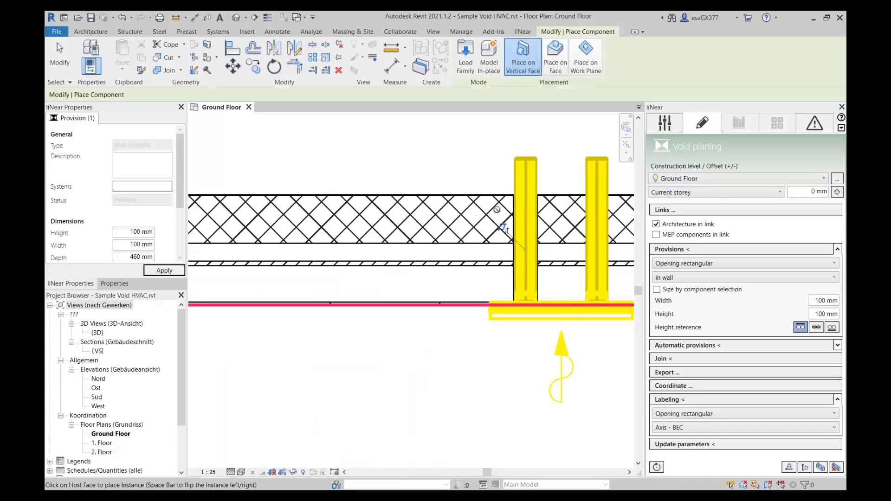
{"action": "left_click", "coordinate": [520, 204]}
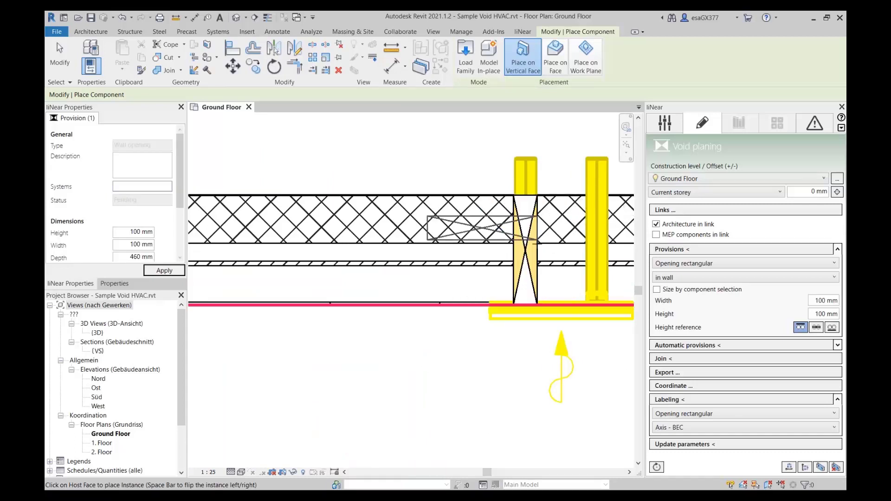
Delete the manually sized wall opening and turn size by component selection back on.
{"action": "left_click", "coordinate": [544, 267]}
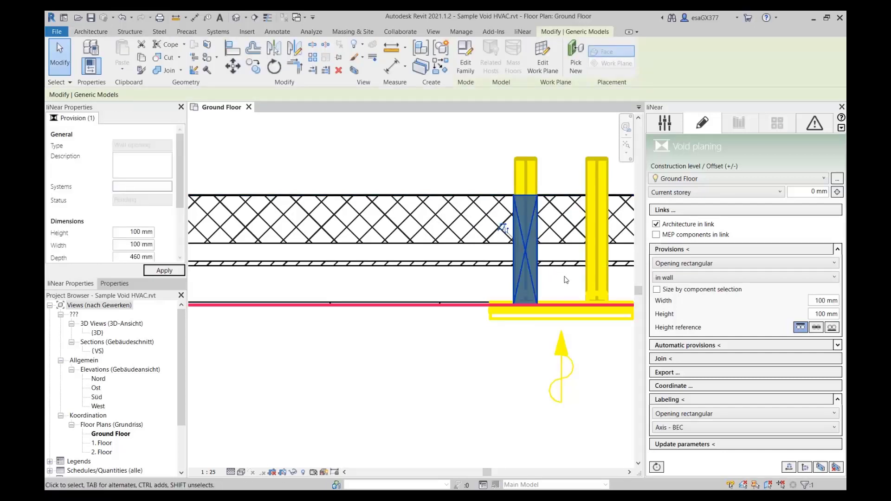
{"action": "key", "text": "Delete"}
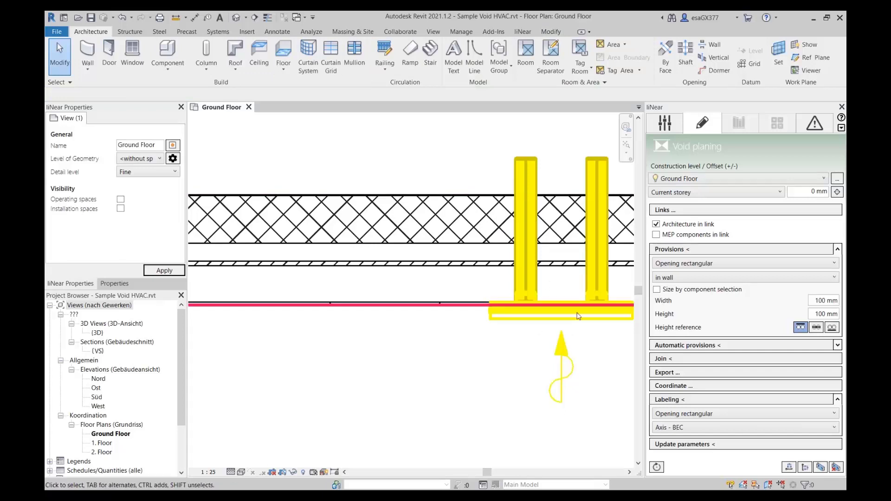
{"action": "scroll", "coordinate": [497, 305], "scroll_direction": "down", "scroll_amount": 3}
{"action": "mouse_move", "coordinate": [602, 352]}
{"action": "middle_mouse_down"}
{"action": "mouse_move", "coordinate": [563, 356]}
{"action": "mouse_move", "coordinate": [508, 335]}
{"action": "middle_mouse_up"}
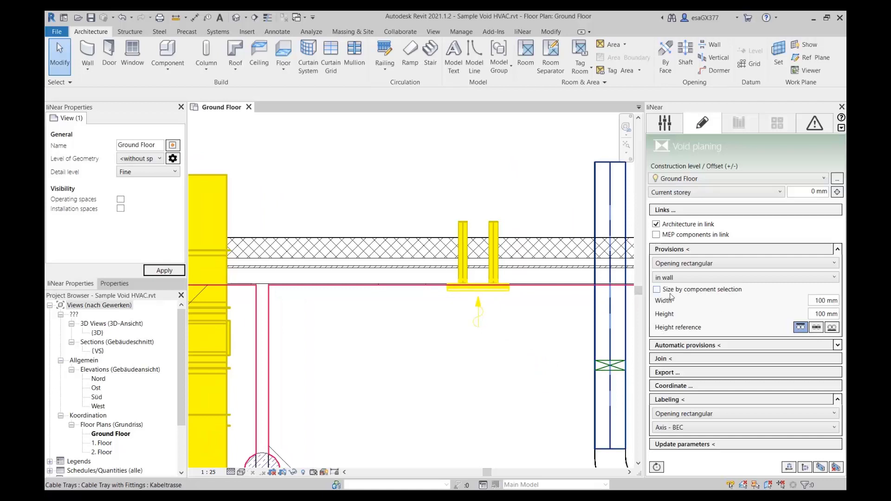
{"action": "left_click", "coordinate": [701, 292]}
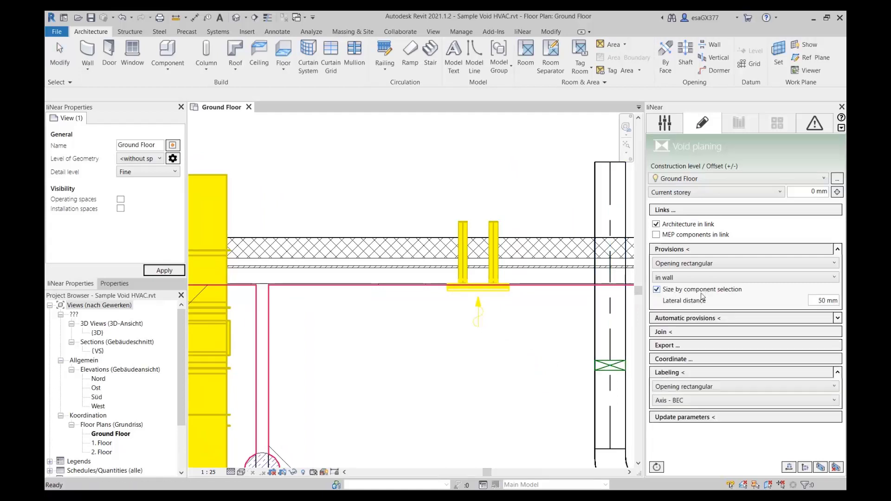
Create a rectangular provision in the linked exterior wall, sized from the air terminal's left round duct with 50 mm lateral distance.
{"action": "left_click", "coordinate": [684, 250]}
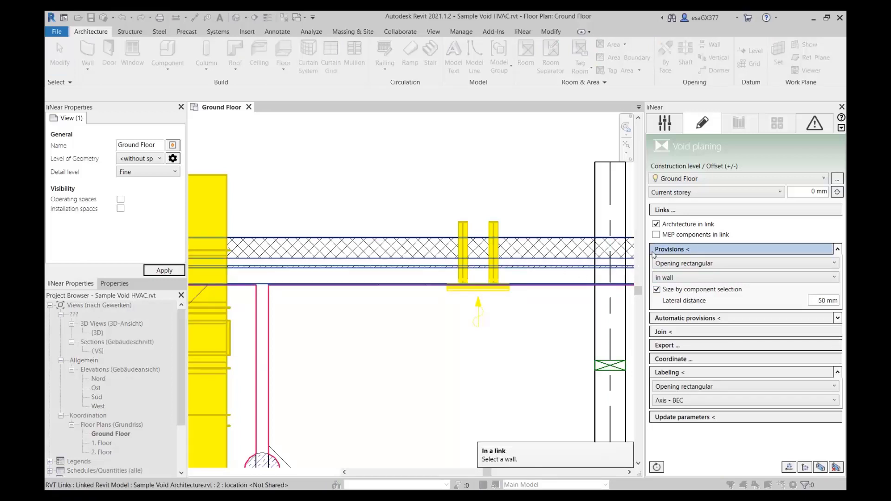
{"action": "left_click", "coordinate": [538, 263]}
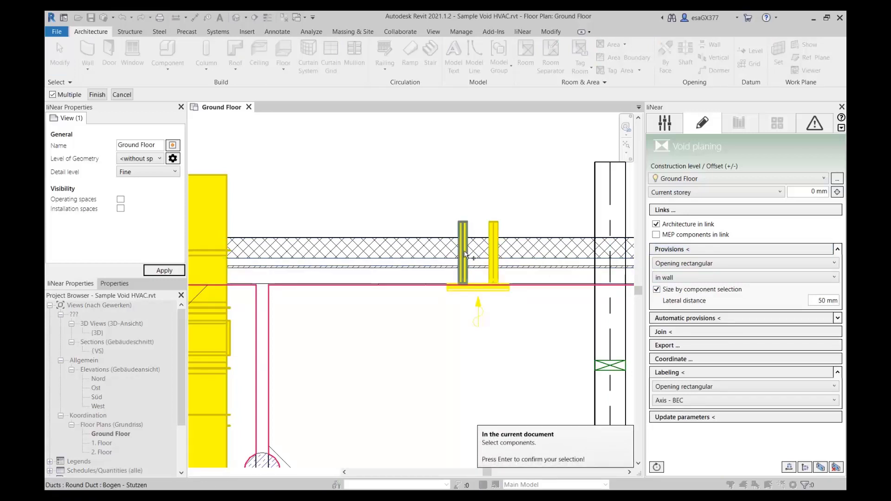
{"action": "left_click", "coordinate": [467, 264]}
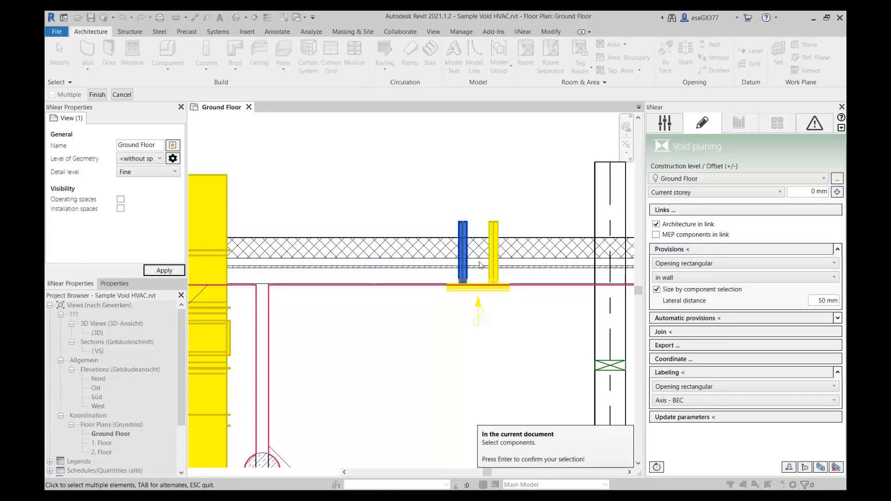
{"action": "key", "text": "Return"}
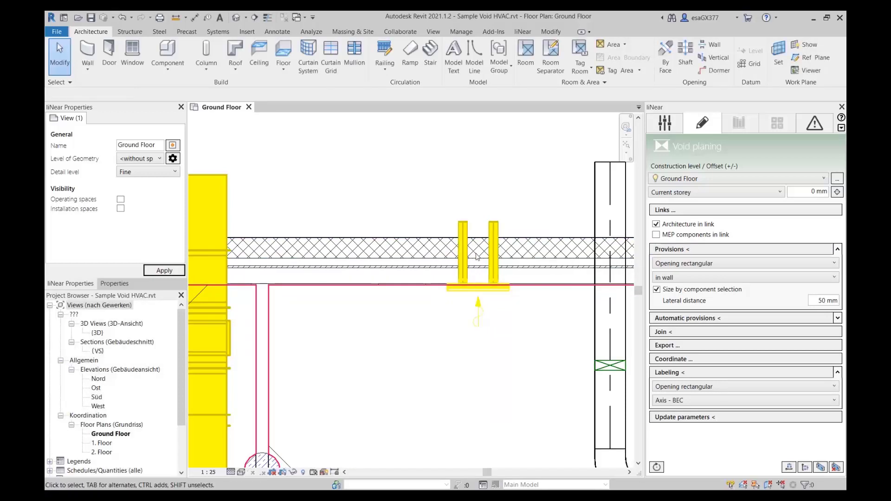
{"action": "scroll", "coordinate": [478, 239], "scroll_direction": "up", "scroll_amount": 2}
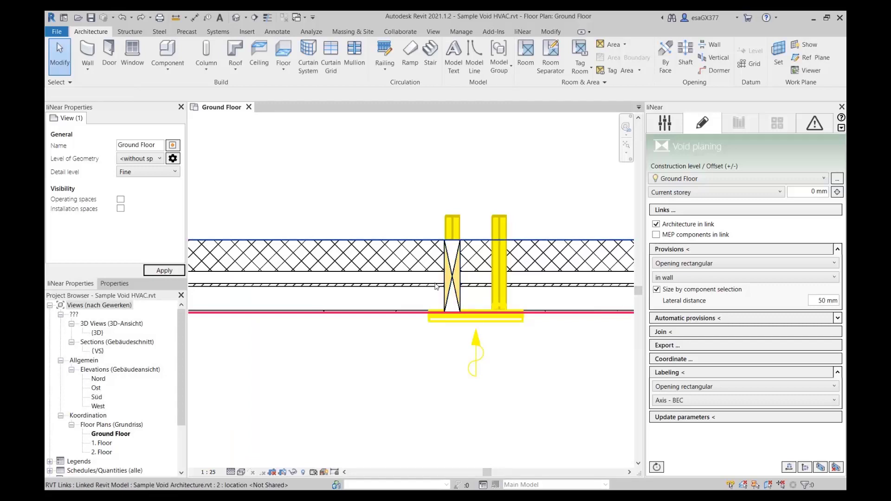
{"action": "scroll", "coordinate": [443, 278], "scroll_direction": "up", "scroll_amount": 2}
{"action": "scroll", "coordinate": [440, 289], "scroll_direction": "down", "scroll_amount": 2}
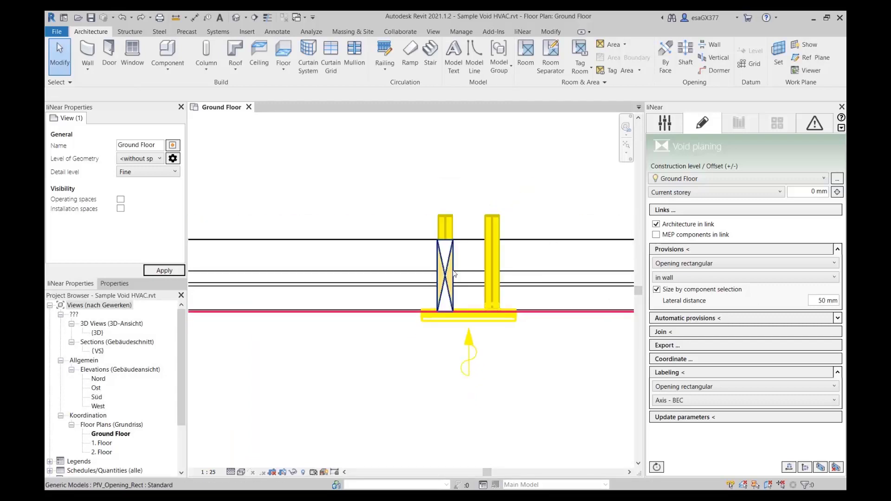
Check the dimensions of the component-sized opening at the left round duct and remove the opening.
{"action": "left_click", "coordinate": [440, 283]}
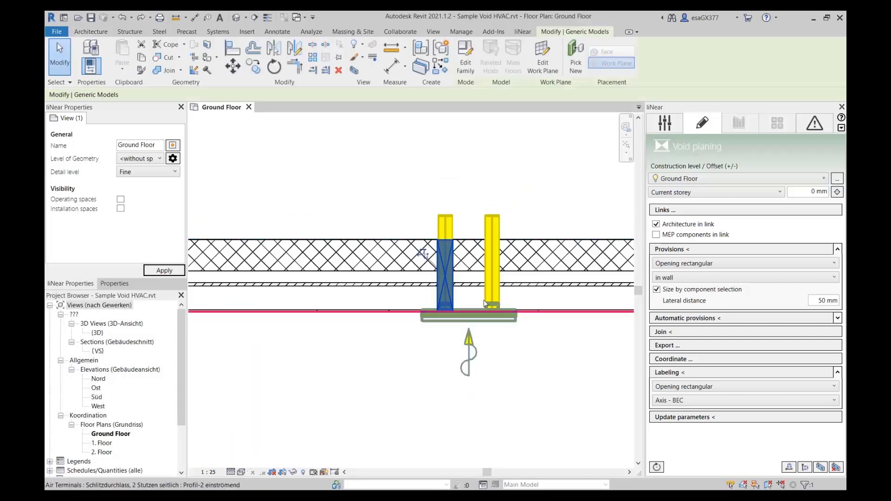
{"action": "scroll", "coordinate": [486, 287], "scroll_direction": "down", "scroll_amount": 1}
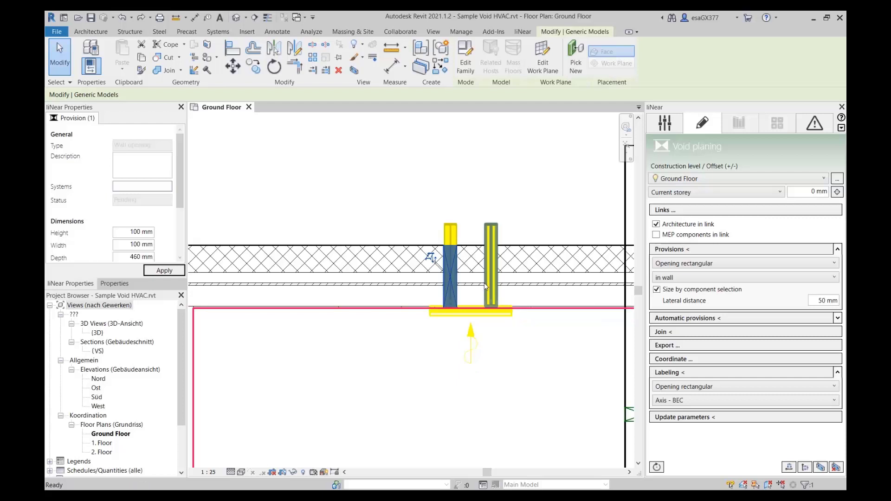
{"action": "key", "text": "Escape"}
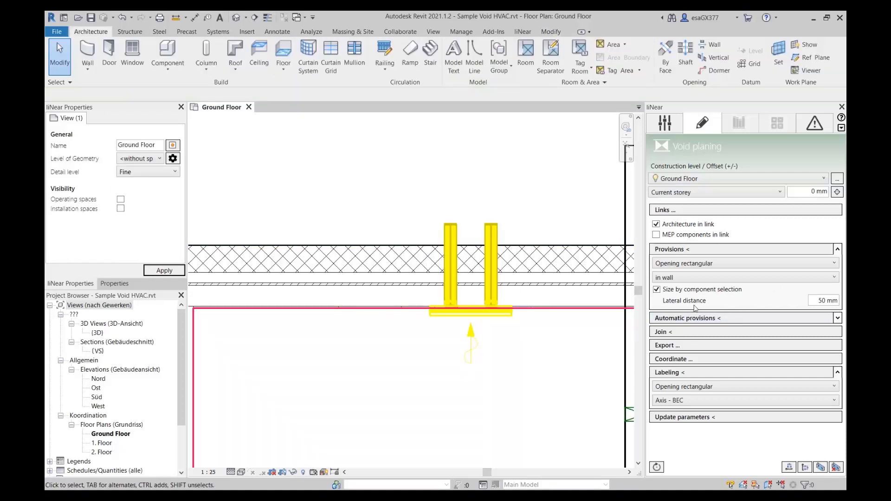
Place one rectangular opening with 50 mm lateral distance in the linked west wall around the parallel thick red and blue pipes.
{"action": "left_click", "coordinate": [815, 299]}
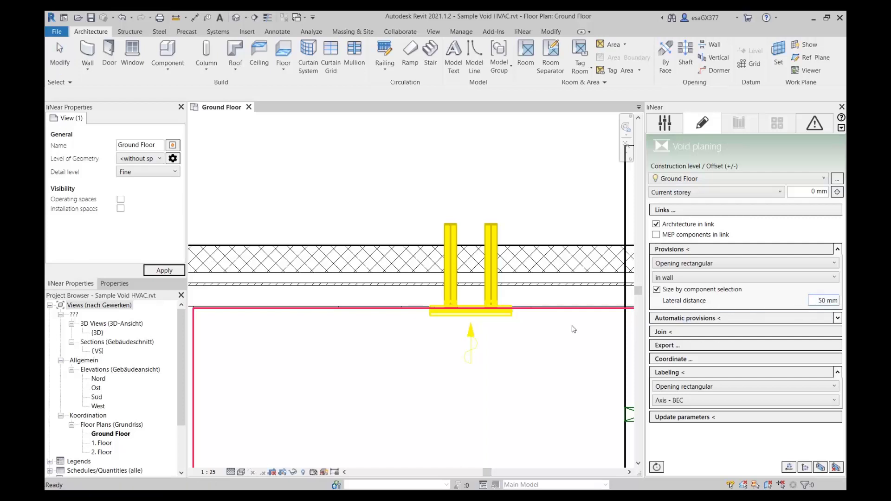
{"action": "left_click", "coordinate": [626, 145]}
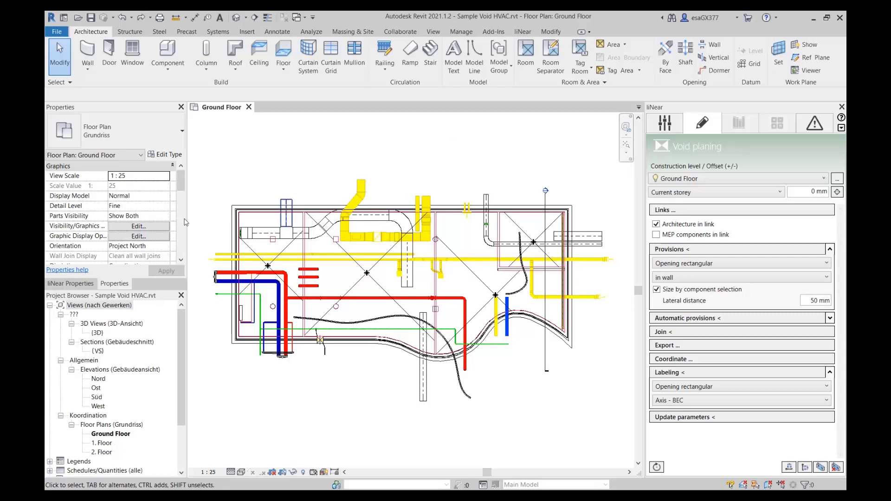
{"action": "scroll", "coordinate": [189, 284], "scroll_direction": "up", "scroll_amount": 3}
{"action": "left_click", "coordinate": [699, 251]}
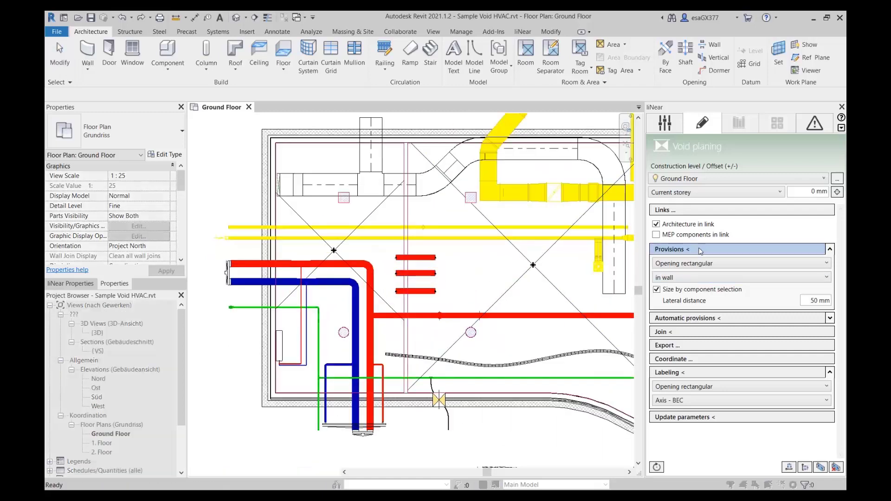
{"action": "scroll", "coordinate": [227, 271], "scroll_direction": "up", "scroll_amount": 1}
{"action": "scroll", "coordinate": [227, 272], "scroll_direction": "up", "scroll_amount": 2}
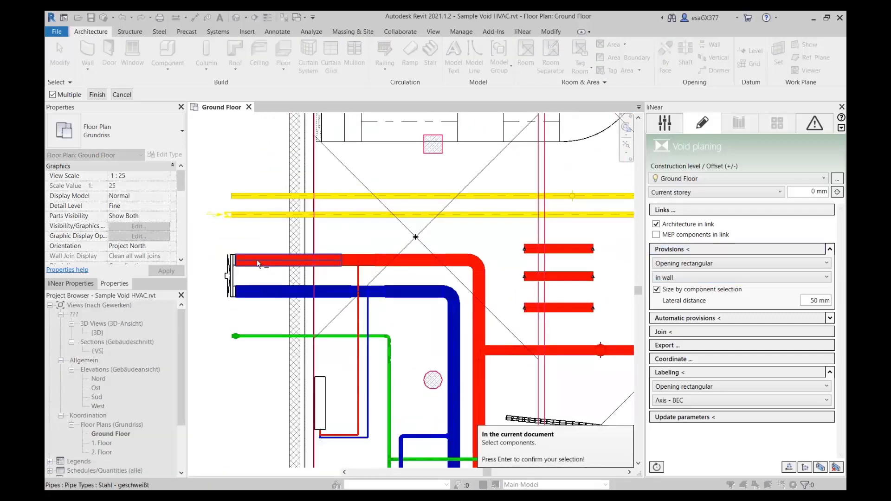
{"action": "left_click", "coordinate": [251, 259]}
{"action": "left_click", "coordinate": [269, 293]}
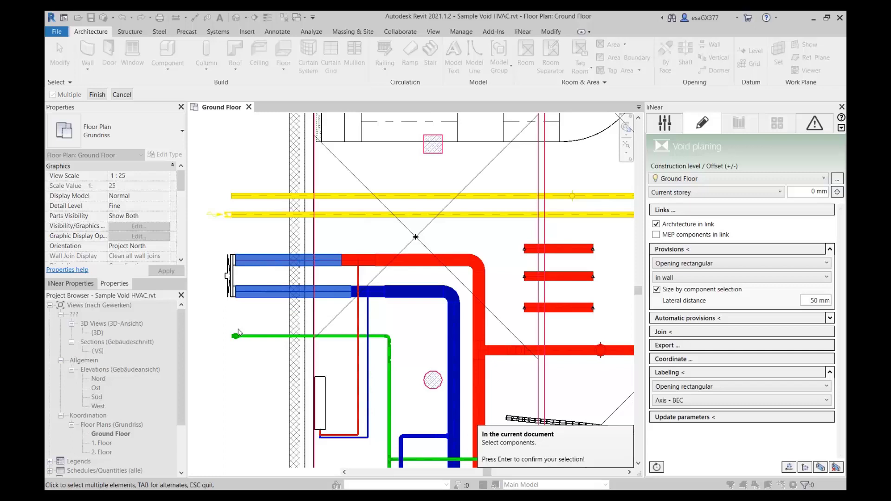
{"action": "key", "text": "Return"}
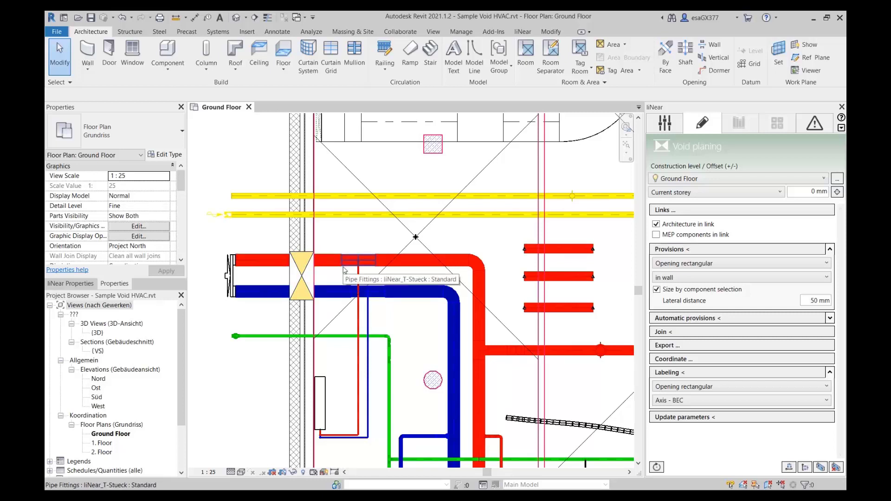
Review the automatic provision settings for rectangular and round openings, placement in walls and ceilings, automatic joining and minimum distance.
{"action": "left_click", "coordinate": [829, 318]}
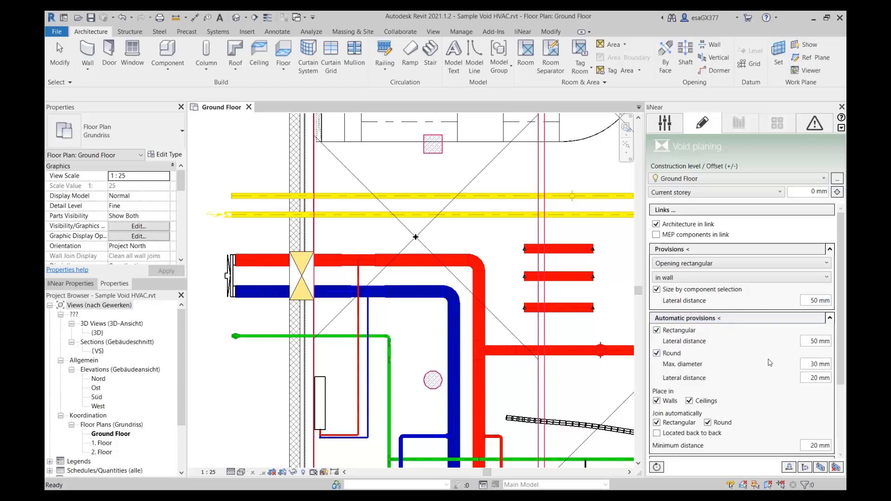
{"action": "scroll", "coordinate": [761, 365], "scroll_direction": "down", "scroll_amount": 1}
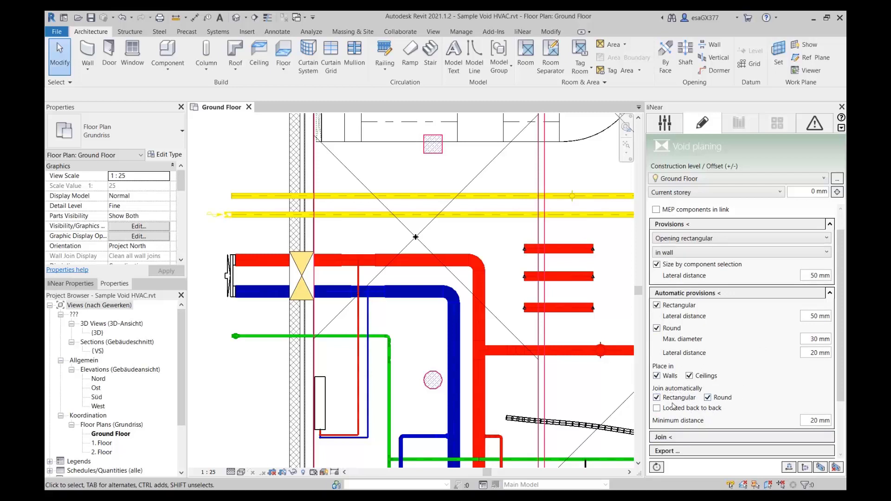
{"action": "left_click", "coordinate": [810, 421]}
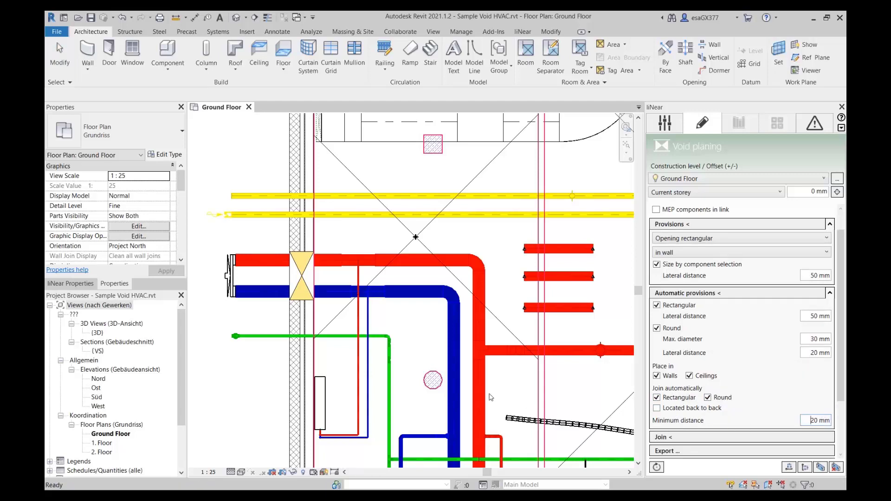
Remove the rectangular opening around the thick red and blue pipes in the west wall.
{"action": "scroll", "coordinate": [491, 398], "scroll_direction": "down", "scroll_amount": 2}
{"action": "scroll", "coordinate": [460, 387], "scroll_direction": "down", "scroll_amount": 1}
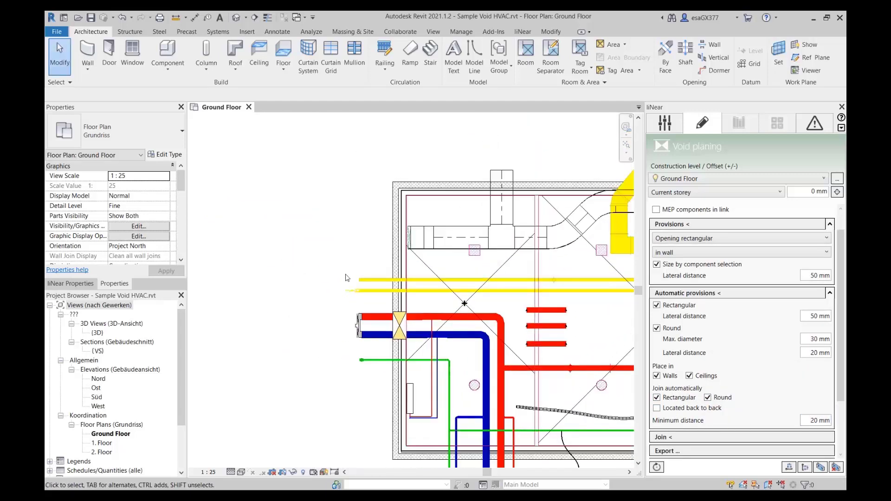
{"action": "left_click", "coordinate": [403, 332]}
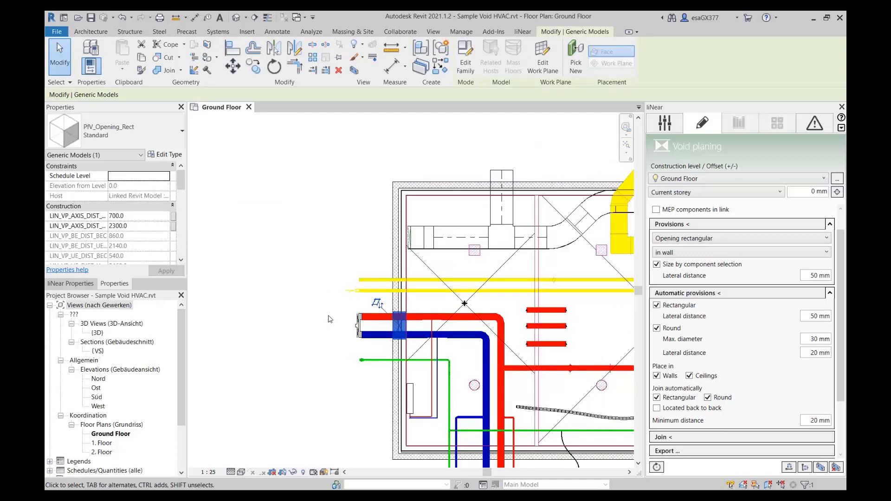
{"action": "left_click", "coordinate": [330, 320]}
{"action": "scroll", "coordinate": [330, 320], "scroll_direction": "down", "scroll_amount": 3}
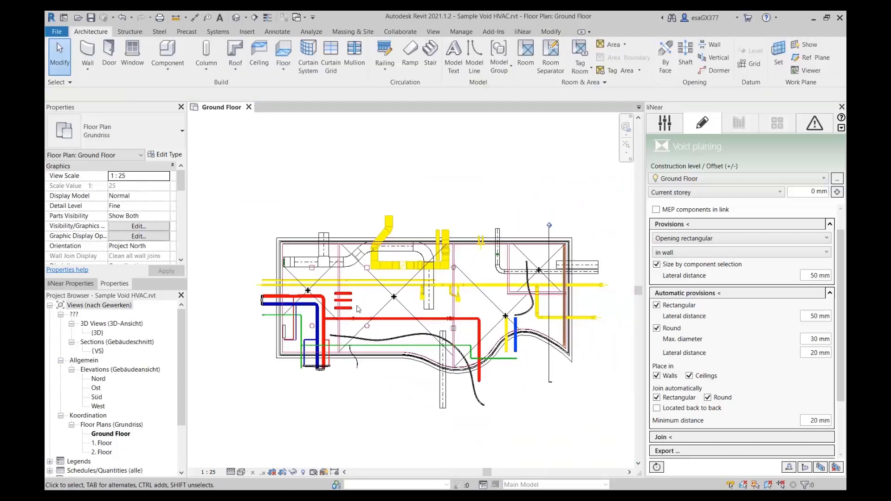
Create automatic rectangular and round provisions for all pipes and ducts crossing the linked walls and ceilings in the ground floor view.
{"action": "left_click", "coordinate": [724, 294]}
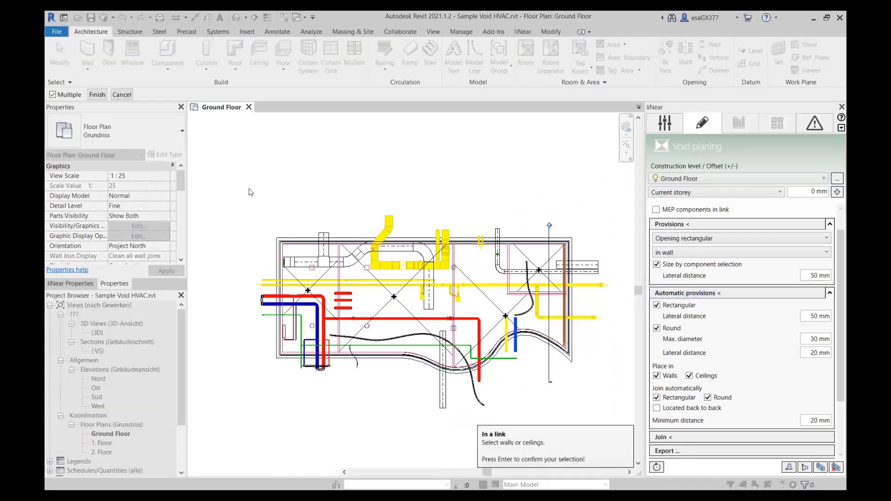
{"action": "left_click_drag", "start_coordinate": [249, 189], "coordinate": [623, 425]}
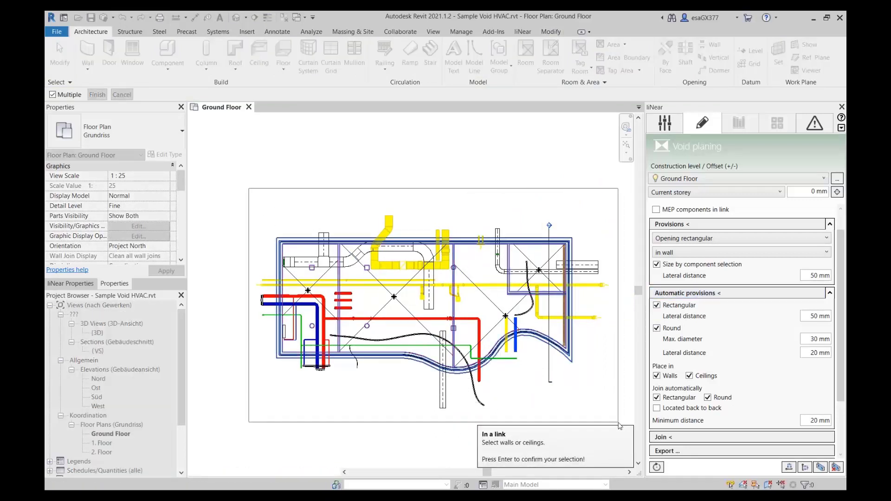
{"action": "key", "text": "Return"}
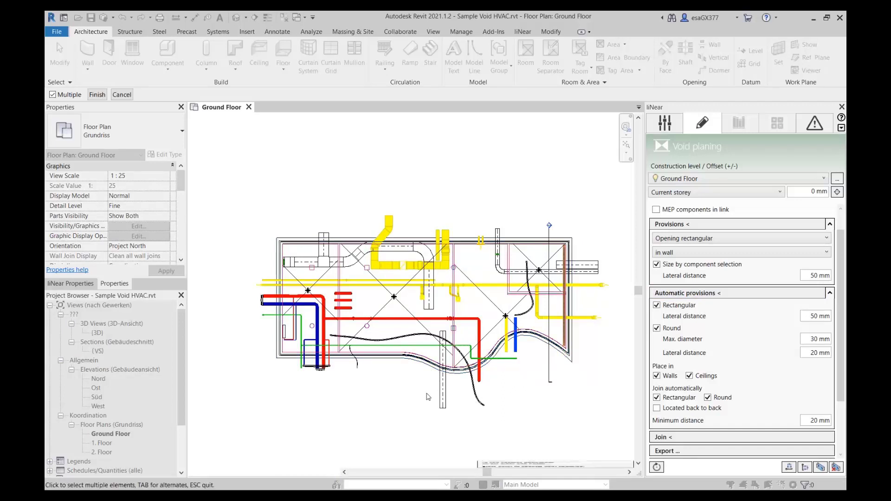
{"action": "left_click_drag", "start_coordinate": [223, 174], "coordinate": [603, 424]}
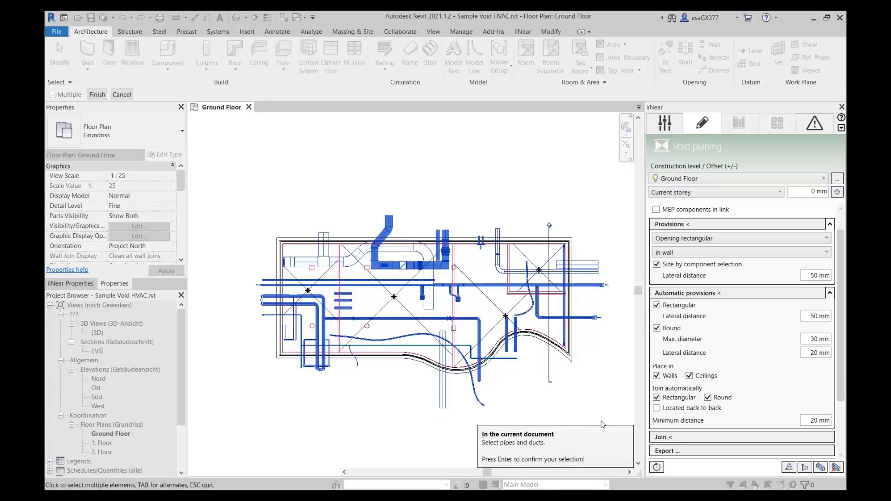
{"action": "key", "text": "Return"}
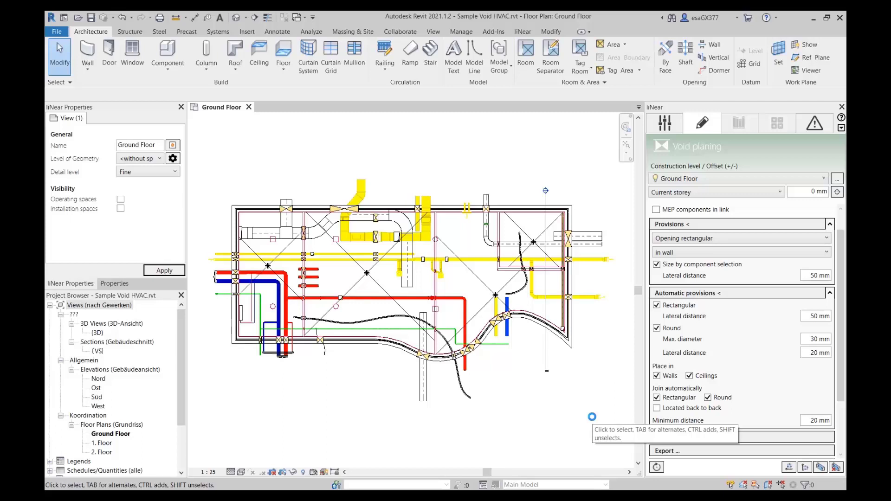
Collapse the automatic provisions and labeling settings in the void planning tools.
{"action": "left_click", "coordinate": [829, 294]}
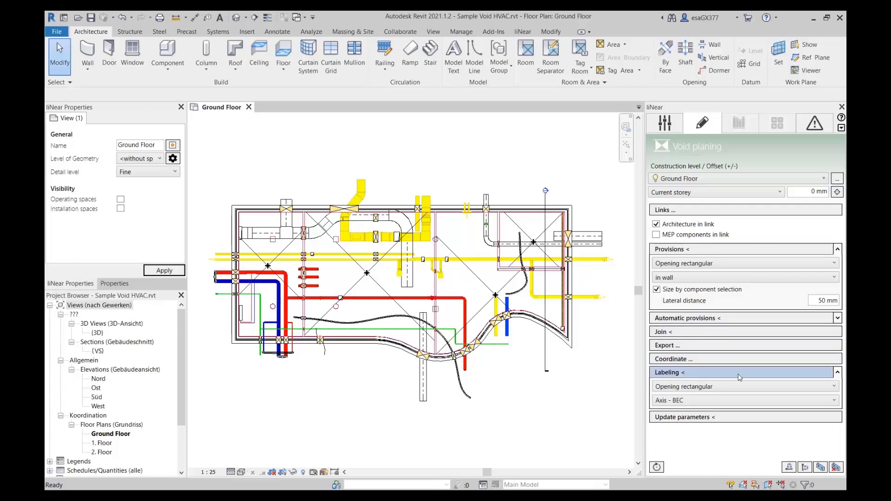
{"action": "left_click", "coordinate": [830, 375]}
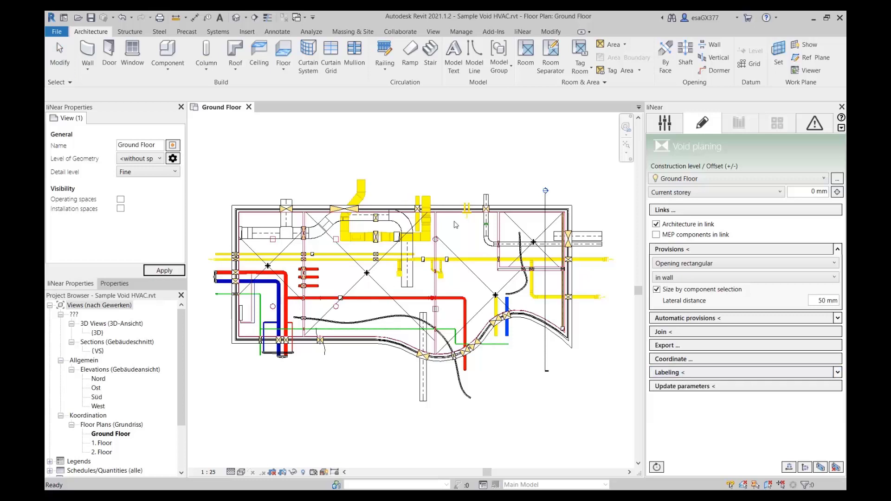
{"action": "left_click", "coordinate": [446, 176]}
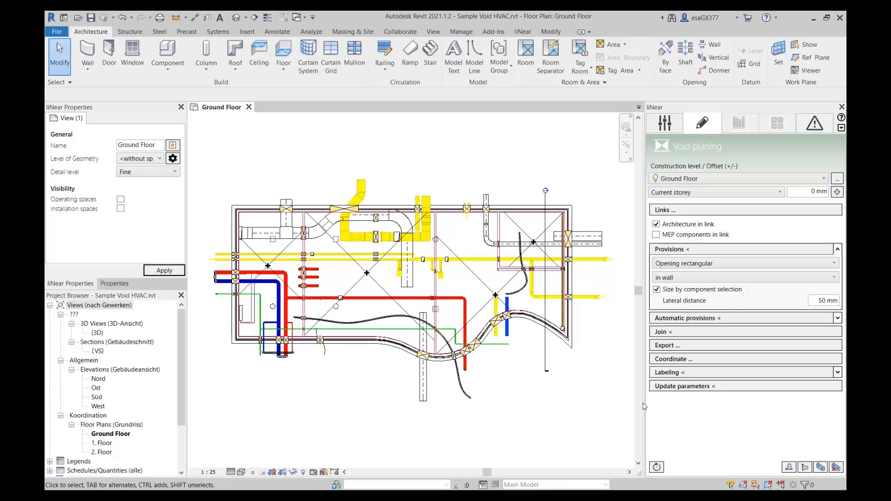
Export the provisions as BCF topics registered as issues, with Sample Void HVAC as the output name.
{"action": "left_click", "coordinate": [659, 349]}
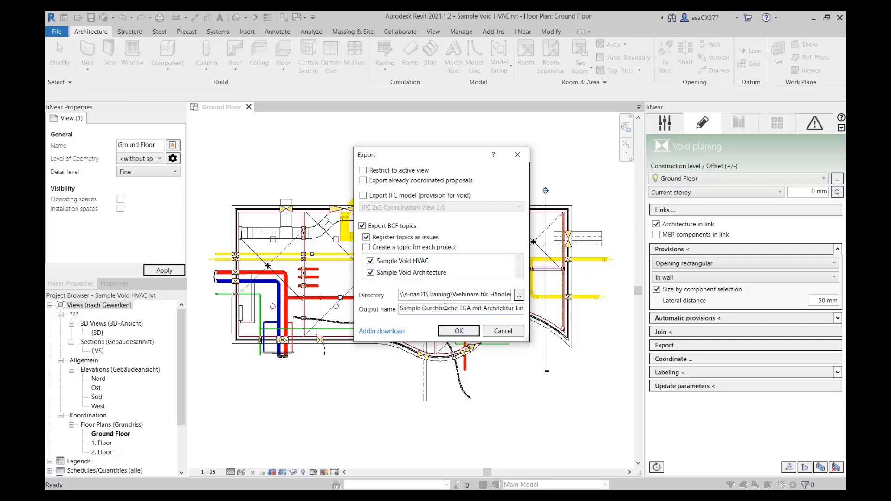
{"action": "left_click_drag", "start_coordinate": [424, 307], "coordinate": [519, 326]}
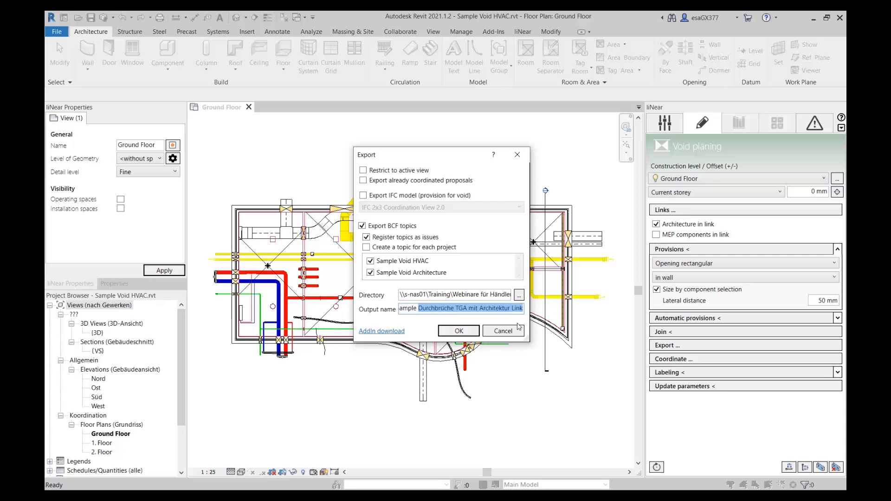
{"action": "type", "text": "HVAC"}
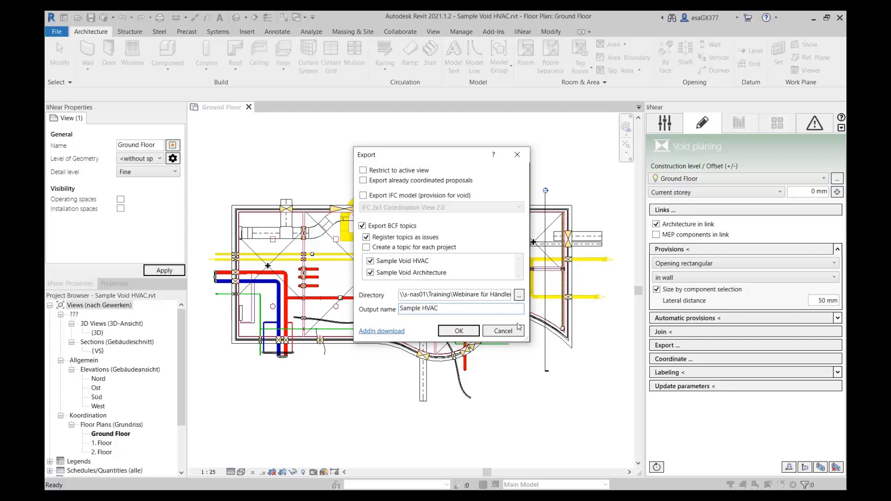
{"action": "type", "text": "Void"}
{"action": "left_click", "coordinate": [457, 330]}
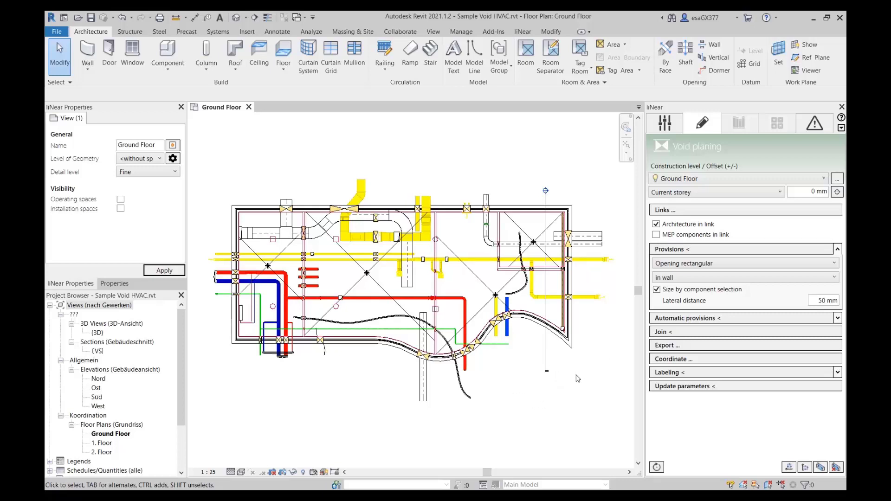
Reopen the export settings and follow the link for downloading the building coordinator's Revit add-in.
{"action": "left_click", "coordinate": [661, 345]}
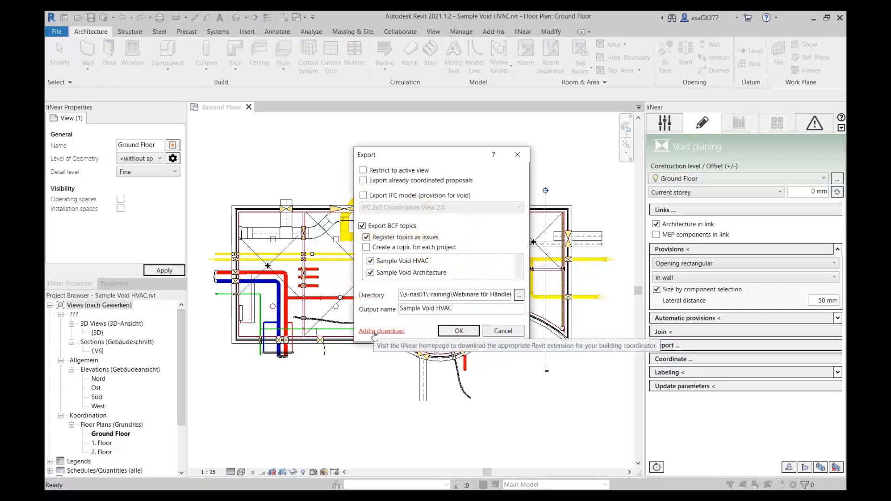
{"action": "left_click", "coordinate": [375, 332]}
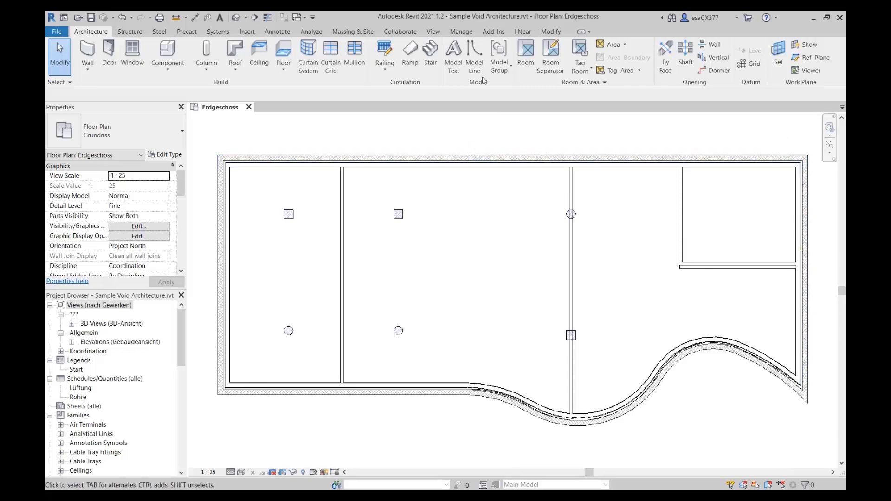
Start the liNear Void Manager in the Sample Void Architecture project and load the Sample Void HVAC .bcf file from the desktop.
{"action": "left_click", "coordinate": [494, 32]}
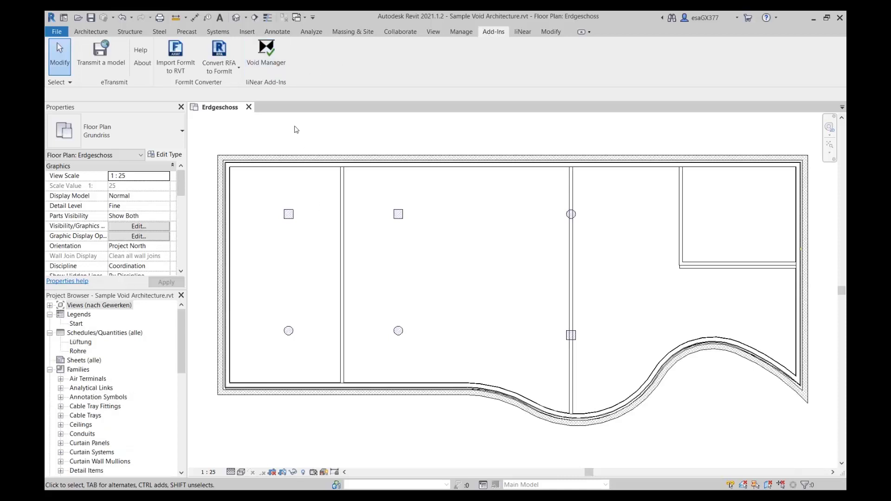
{"action": "left_click", "coordinate": [269, 62]}
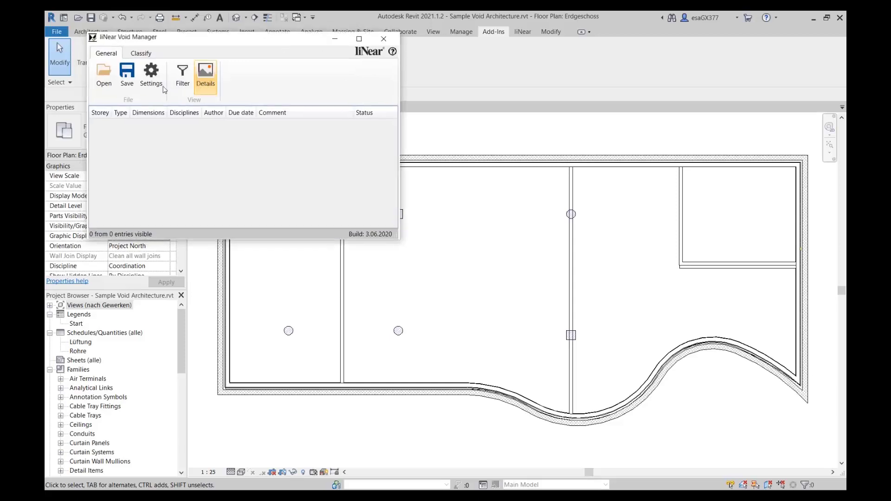
{"action": "left_click", "coordinate": [103, 74]}
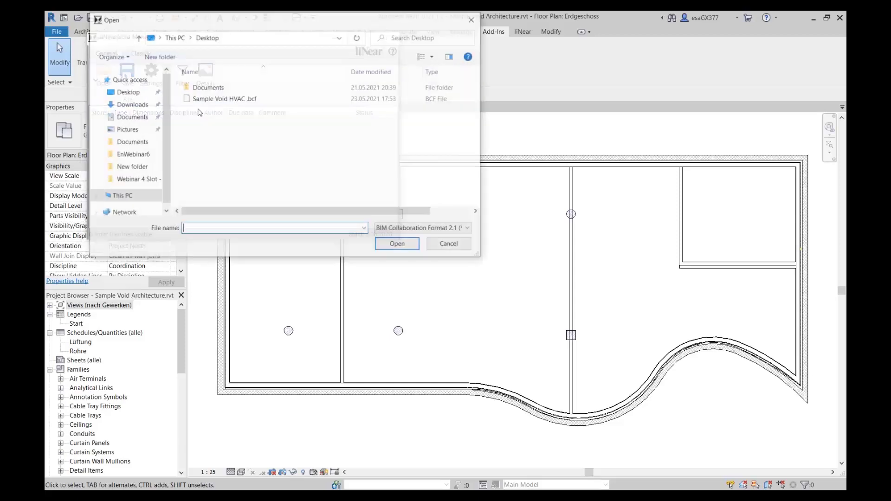
{"action": "left_click", "coordinate": [230, 99]}
{"action": "left_click", "coordinate": [399, 244]}
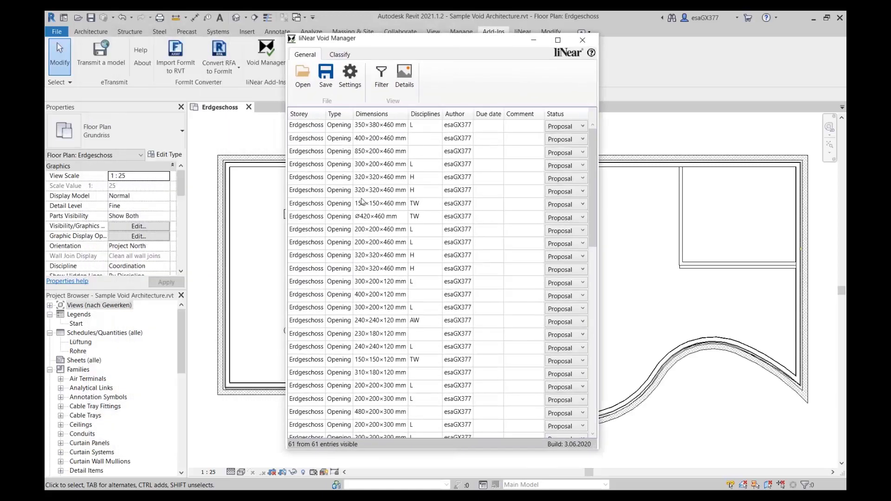
Look through the imported openings and the available status options of the first entry, leaving its status at Proposal.
{"action": "scroll", "coordinate": [366, 260], "scroll_direction": "down", "scroll_amount": 7}
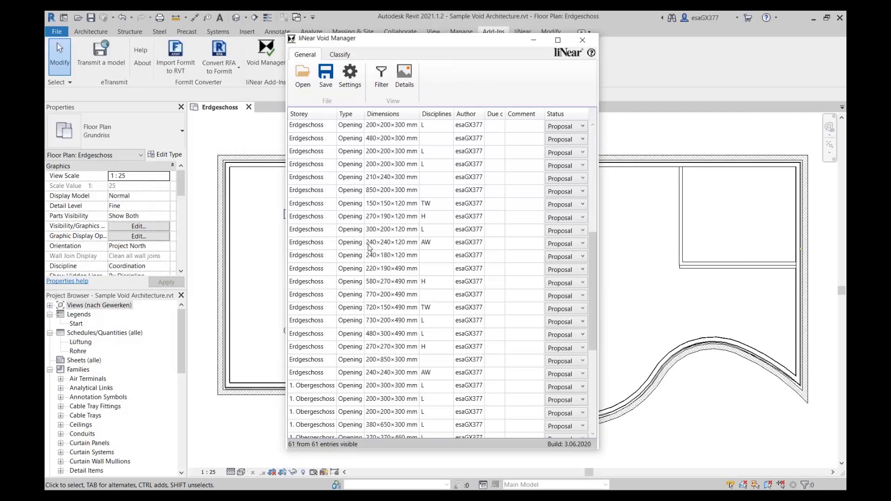
{"action": "scroll", "coordinate": [369, 248], "scroll_direction": "down", "scroll_amount": 5}
{"action": "scroll", "coordinate": [373, 242], "scroll_direction": "up", "scroll_amount": 10}
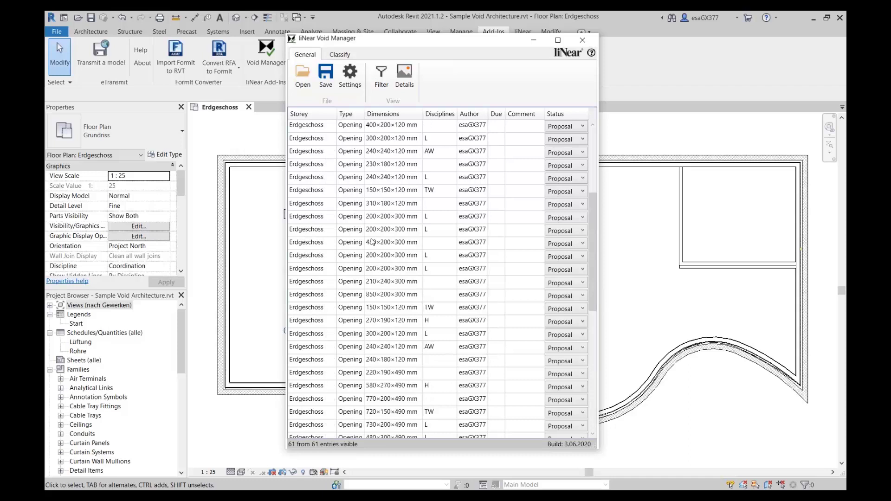
{"action": "scroll", "coordinate": [372, 239], "scroll_direction": "up", "scroll_amount": 4}
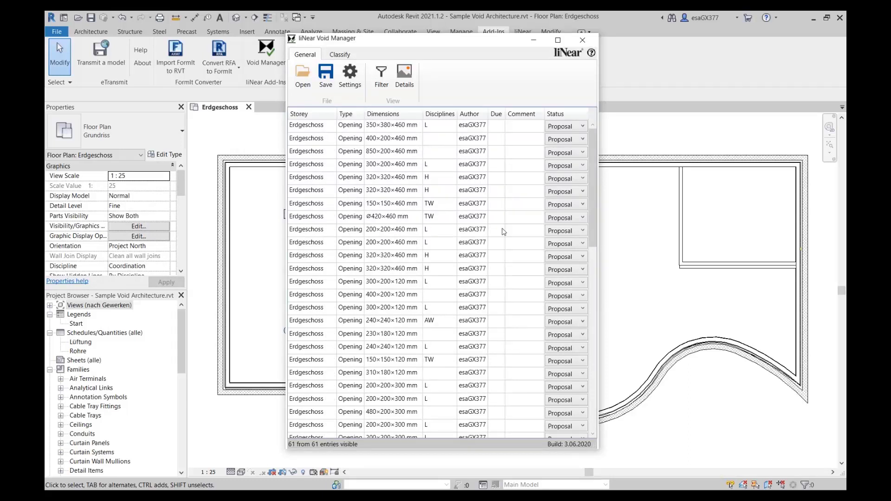
{"action": "left_click", "coordinate": [568, 129]}
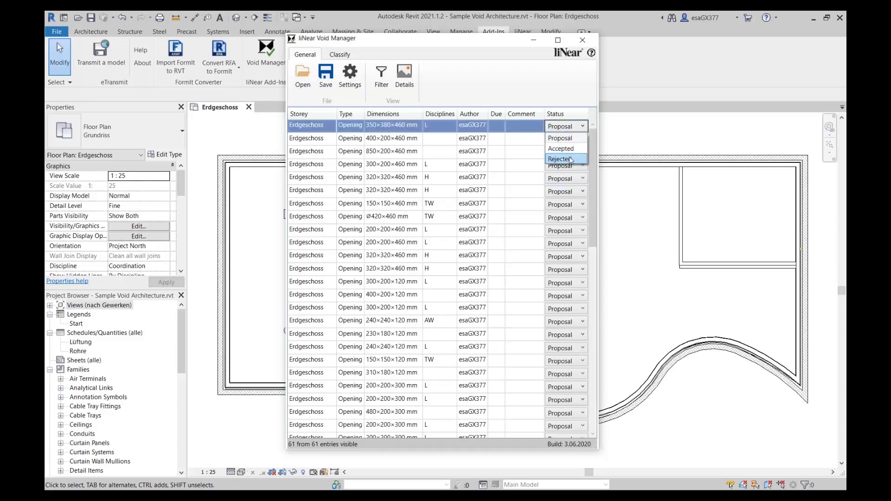
{"action": "left_click", "coordinate": [549, 139]}
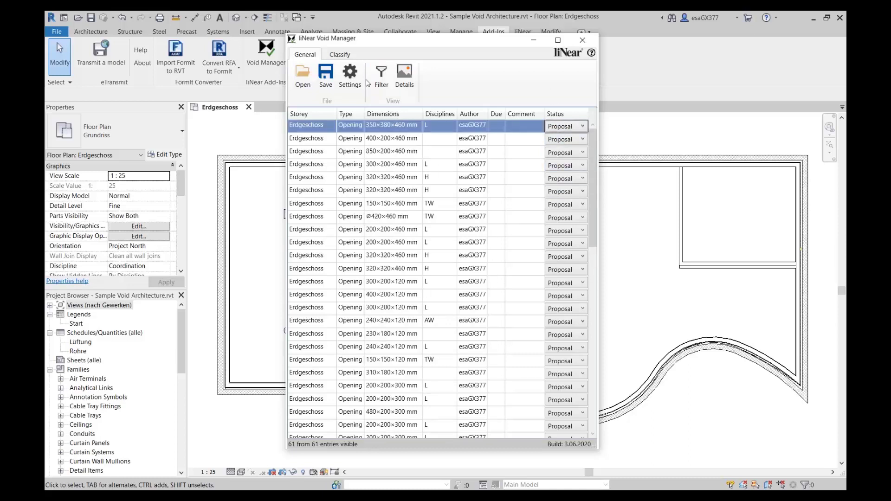
Show the second 200×200×460 mm Erdgeschoss opening of discipline L in the floor plan, keeping the opening list clear of it.
{"action": "left_click", "coordinate": [340, 55]}
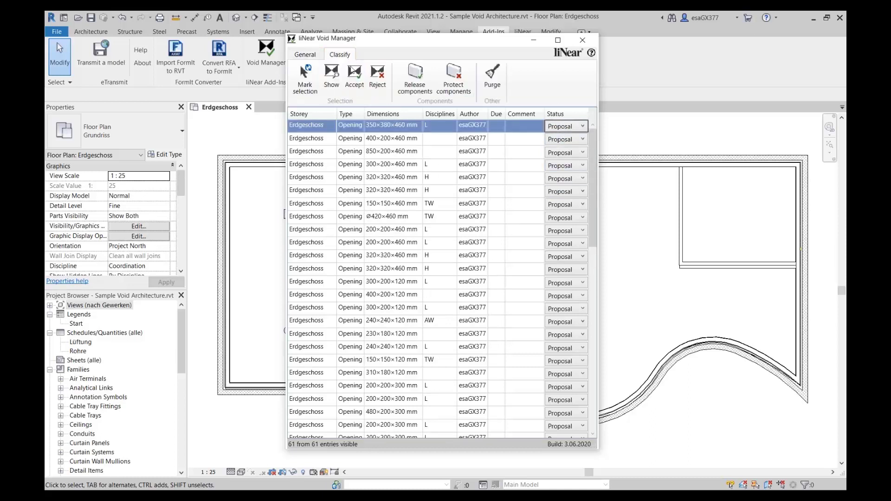
{"action": "left_click", "coordinate": [320, 243]}
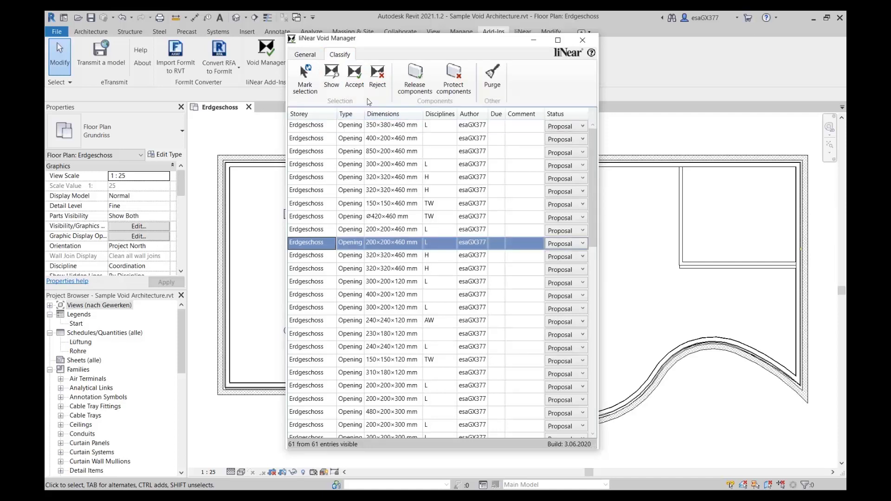
{"action": "left_click", "coordinate": [332, 79]}
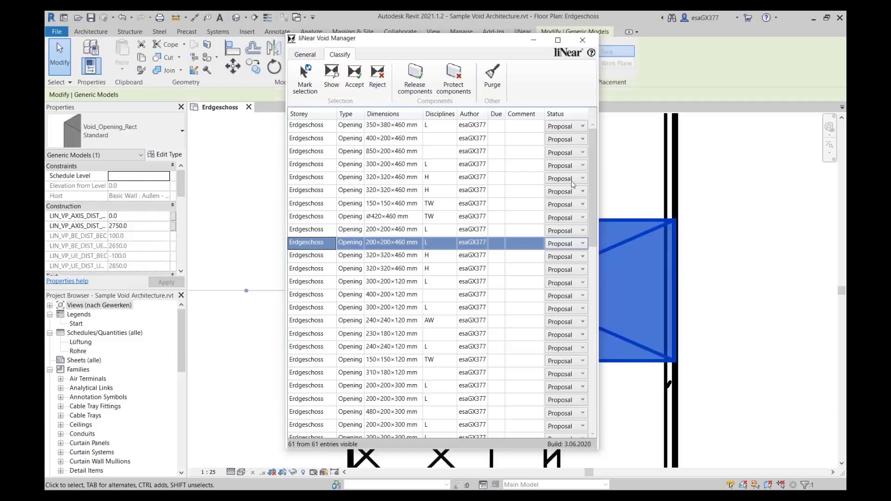
{"action": "left_click_drag", "start_coordinate": [429, 46], "coordinate": [170, 47]}
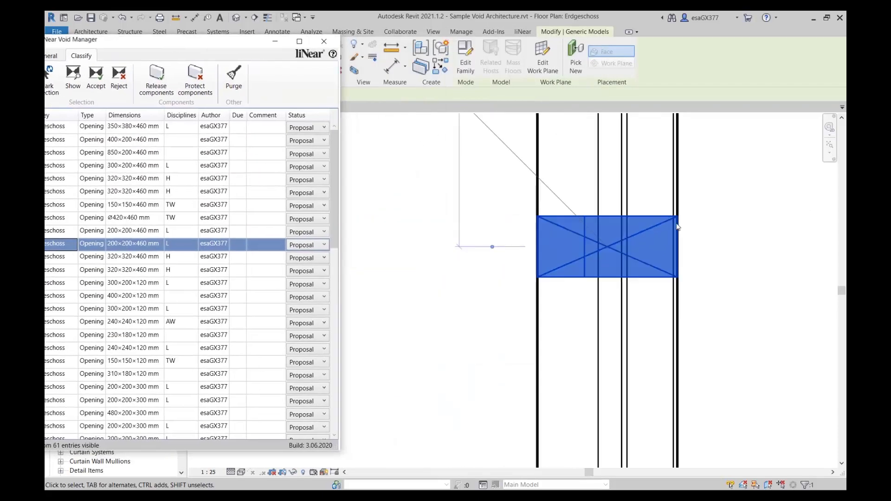
{"action": "scroll", "coordinate": [631, 255], "scroll_direction": "down", "scroll_amount": 5}
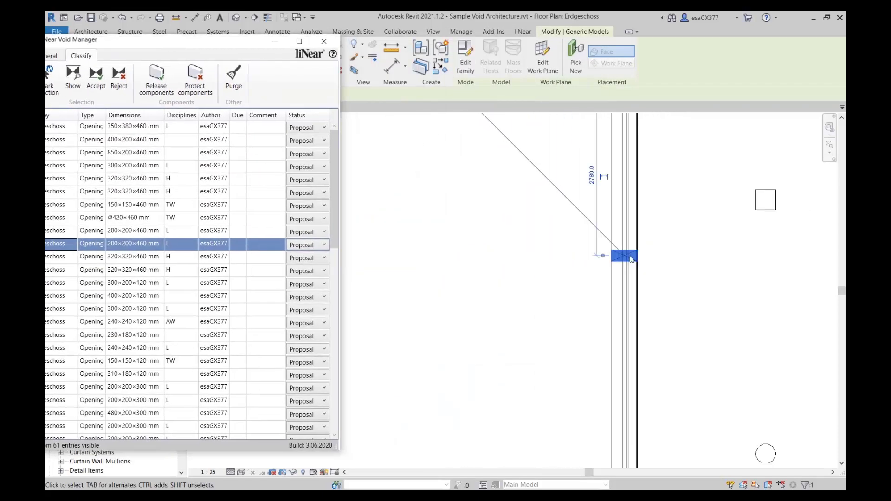
{"action": "middle_click_drag", "start_coordinate": [631, 255], "coordinate": [537, 270]}
{"action": "scroll", "coordinate": [491, 267], "scroll_direction": "up", "scroll_amount": 5}
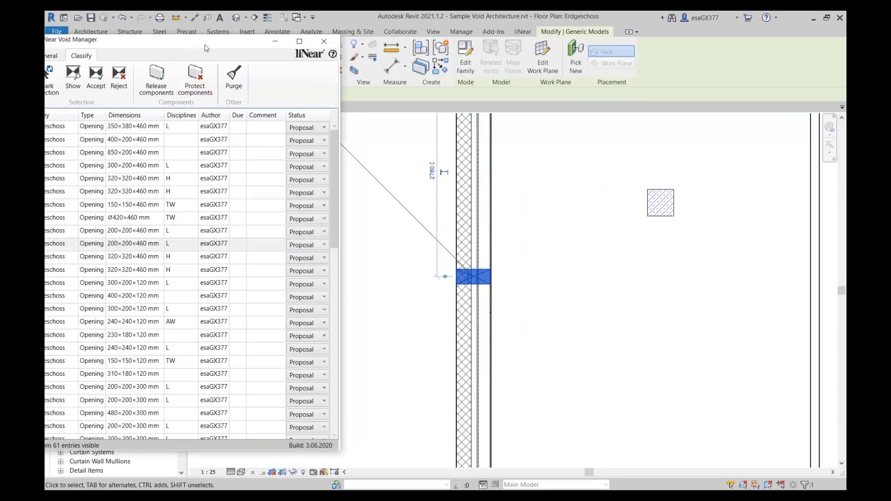
Set the status of the second 200×200×460 mm Erdgeschoss opening of discipline L to Accepted.
{"action": "left_click_drag", "start_coordinate": [206, 46], "coordinate": [256, 43]}
{"action": "left_click", "coordinate": [367, 241]}
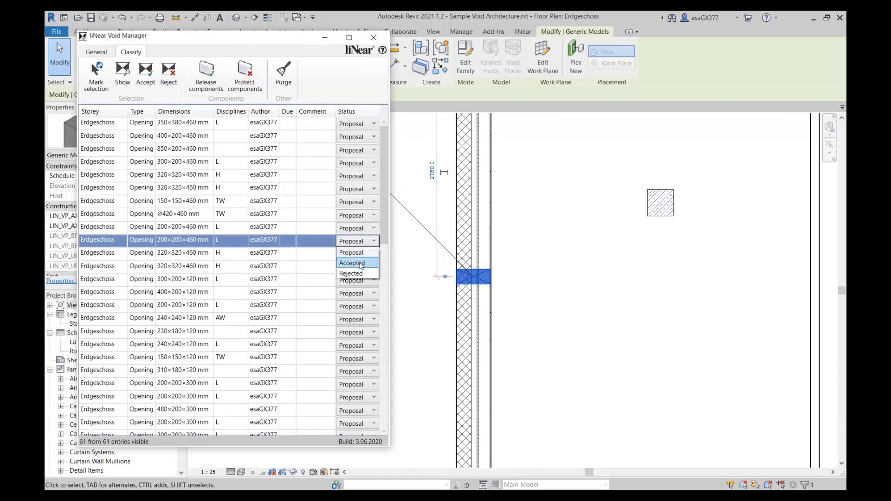
{"action": "left_click", "coordinate": [361, 264]}
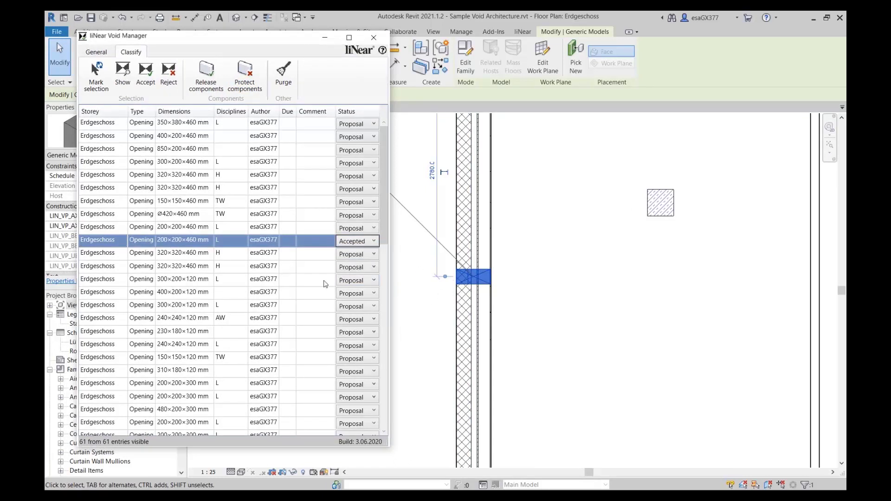
{"action": "left_click_drag", "start_coordinate": [380, 204], "coordinate": [386, 148]}
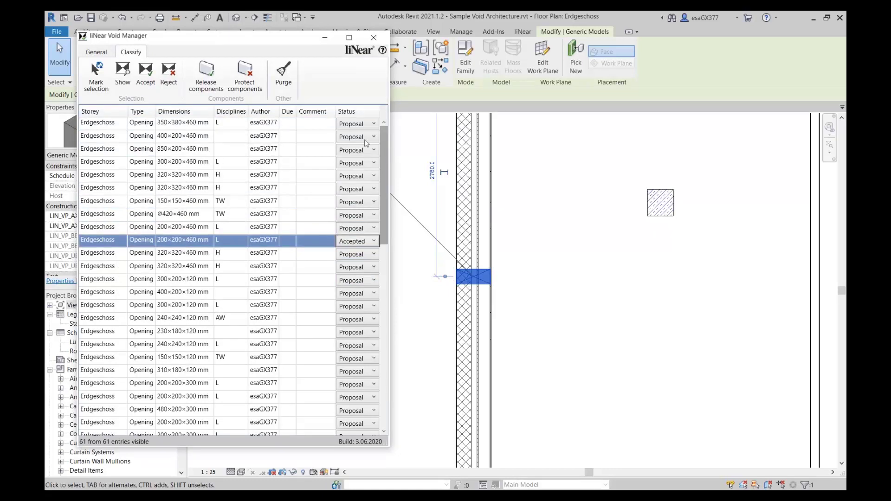
Accept all imported openings together, from the first 350×380×460 mm entry to the last 480×180×460 mm entry.
{"action": "left_click", "coordinate": [256, 126]}
{"action": "scroll", "coordinate": [257, 284], "scroll_direction": "down", "scroll_amount": 12}
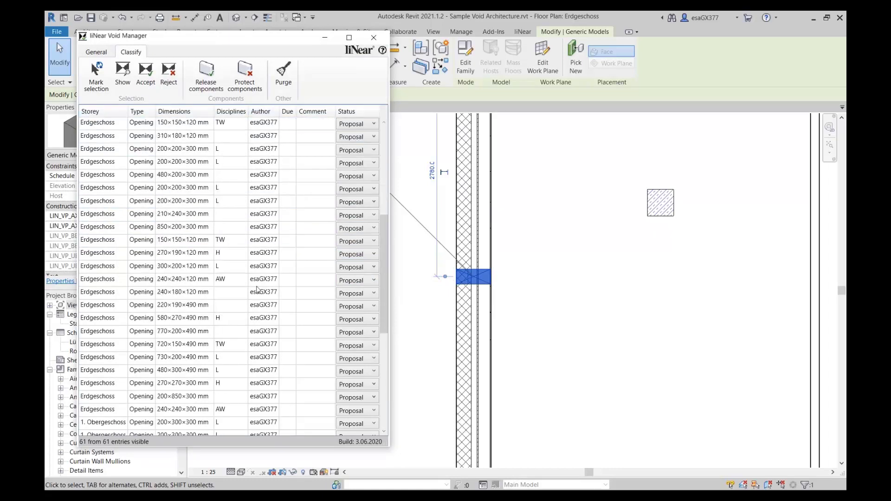
{"action": "scroll", "coordinate": [251, 271], "scroll_direction": "up", "scroll_amount": 5}
{"action": "scroll", "coordinate": [242, 254], "scroll_direction": "down", "scroll_amount": 6}
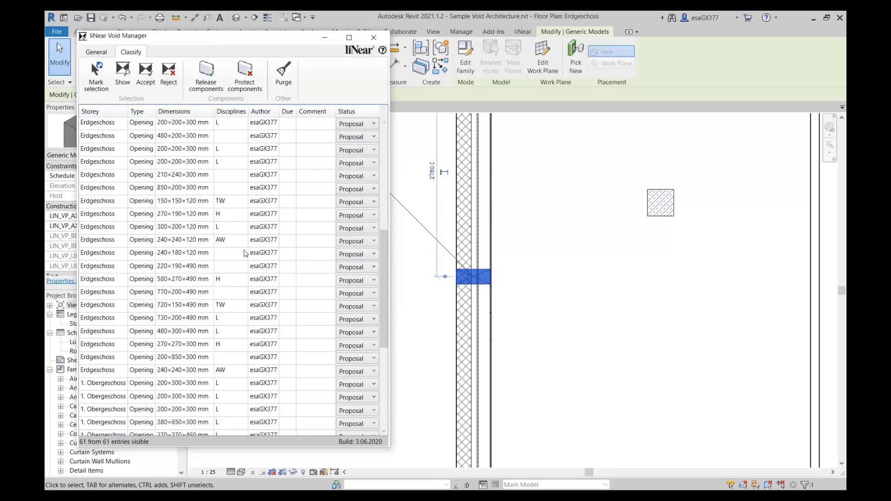
{"action": "left_click", "coordinate": [239, 426], "text": "shift"}
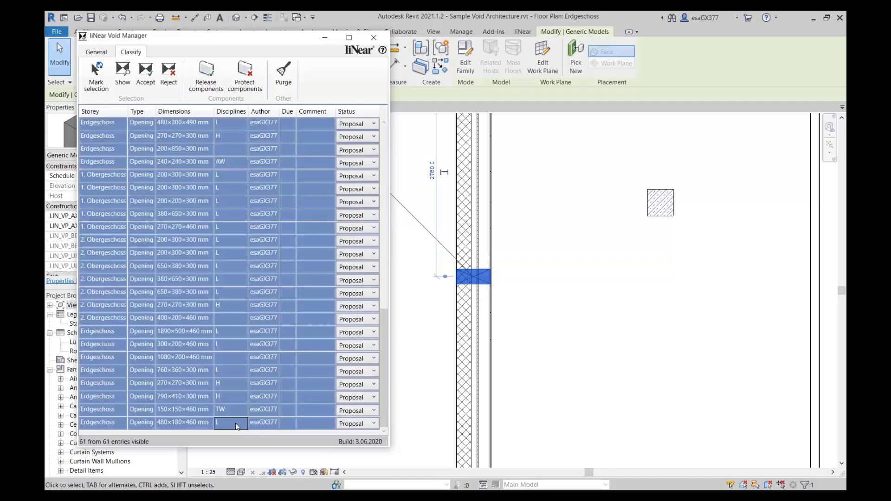
{"action": "left_click", "coordinate": [145, 74]}
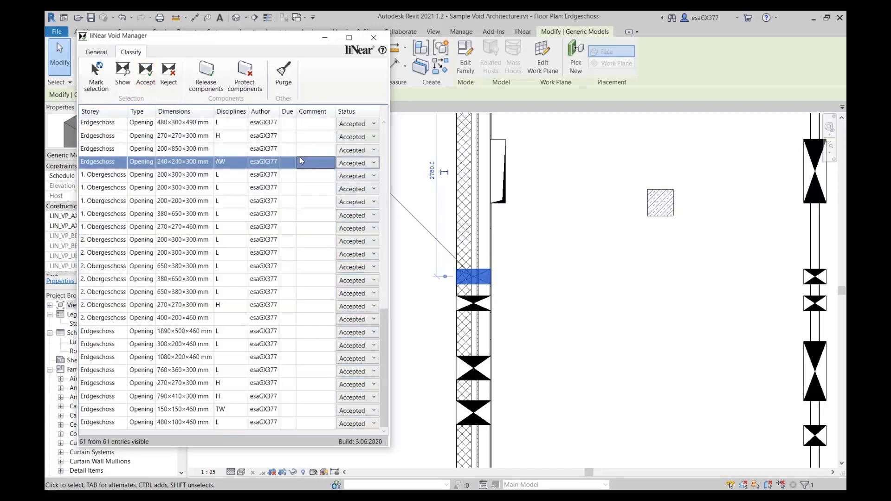
Reject the second 320×320×460 mm Erdgeschoss opening of discipline H near the start of the list.
{"action": "scroll", "coordinate": [292, 181], "scroll_direction": "up", "scroll_amount": 10}
{"action": "left_click", "coordinate": [295, 189]}
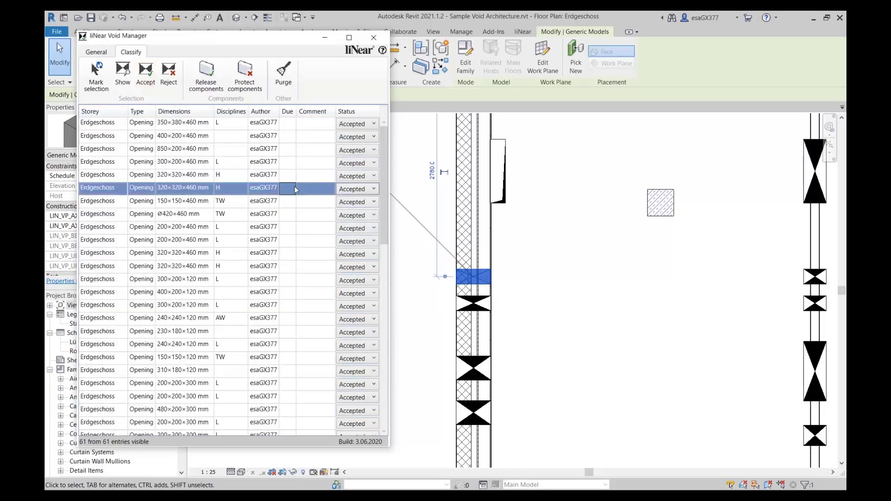
{"action": "left_click", "coordinate": [168, 75]}
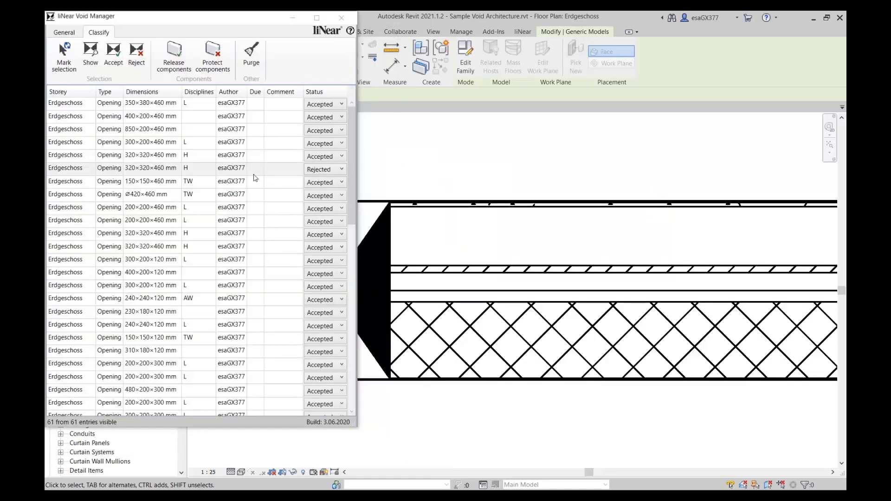
Show the details of the rejected 320×320×460 mm opening and post the comment "please move this one 500 mm to the left".
{"action": "left_click", "coordinate": [256, 168]}
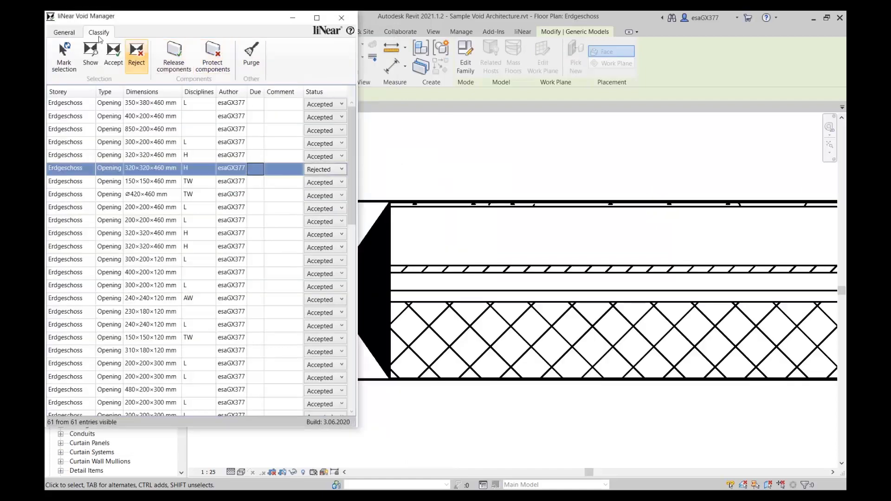
{"action": "left_click", "coordinate": [80, 33]}
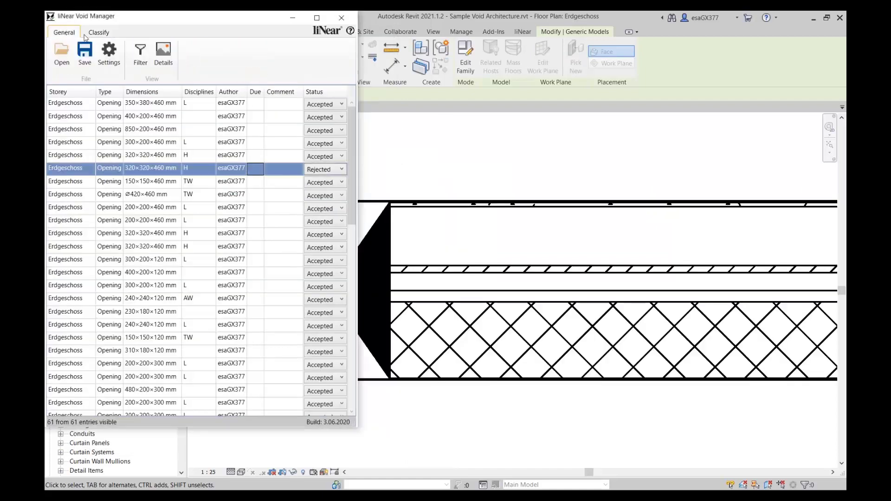
{"action": "left_click", "coordinate": [167, 59]}
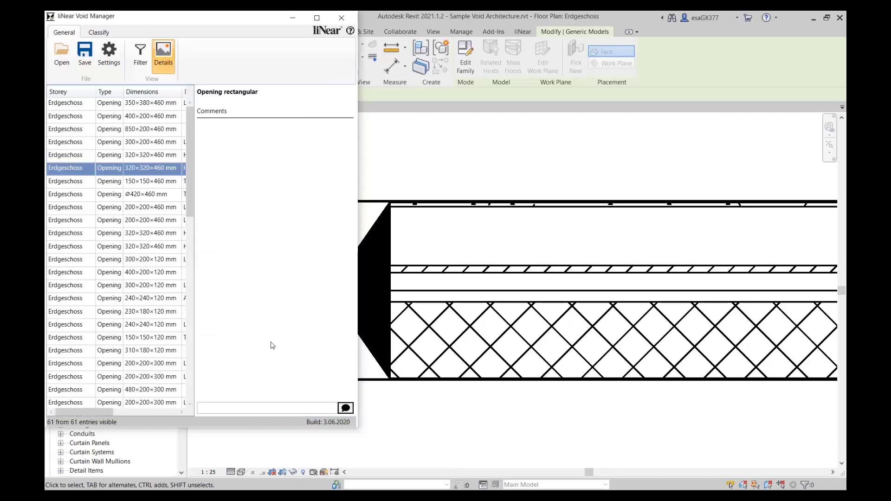
{"action": "left_click", "coordinate": [264, 408]}
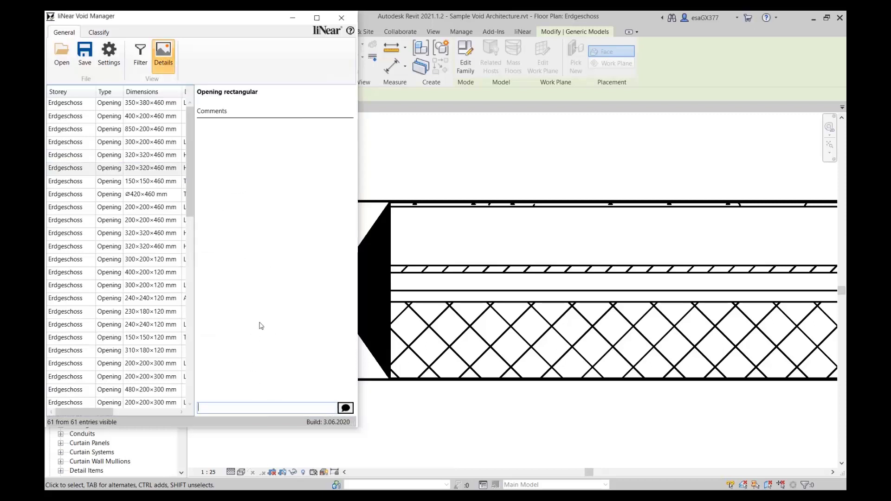
{"action": "type", "text": "pl"}
{"action": "type", "text": "ease move this one 500 mm to the left"}
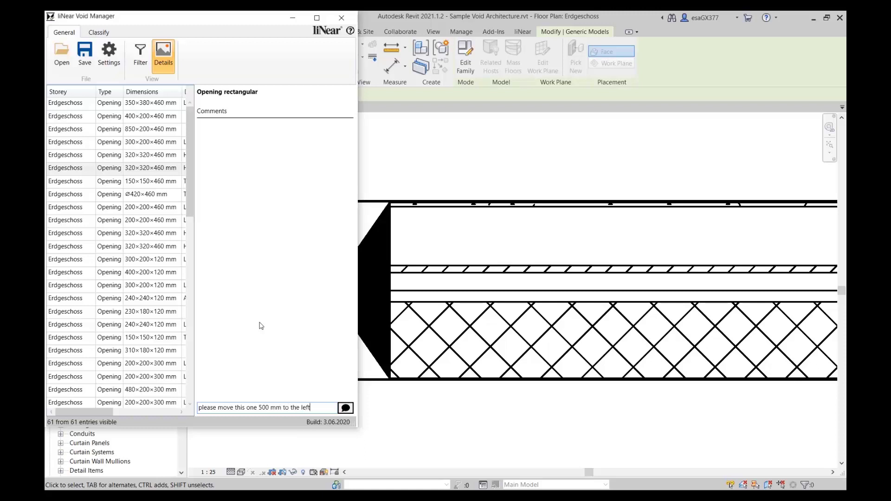
{"action": "left_click", "coordinate": [345, 408]}
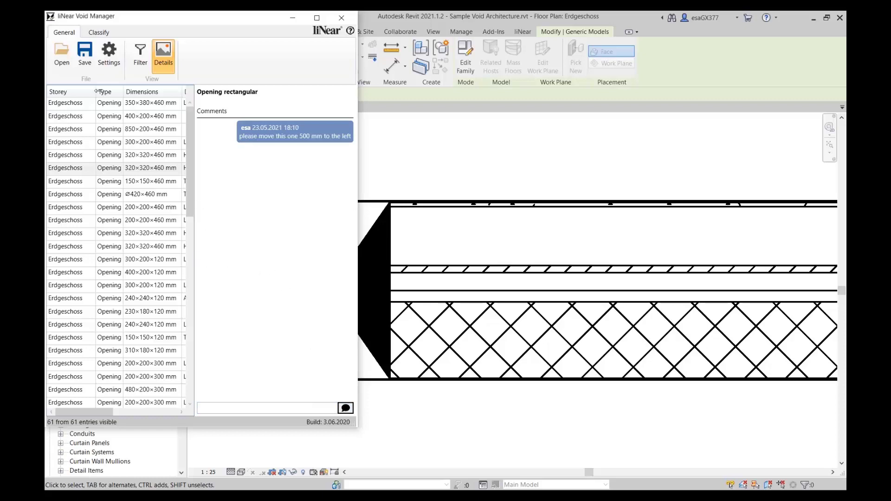
Save the classified openings to the desktop as the BCF file "Sample Void HVAC New" and close the Void Manager.
{"action": "left_click", "coordinate": [85, 52]}
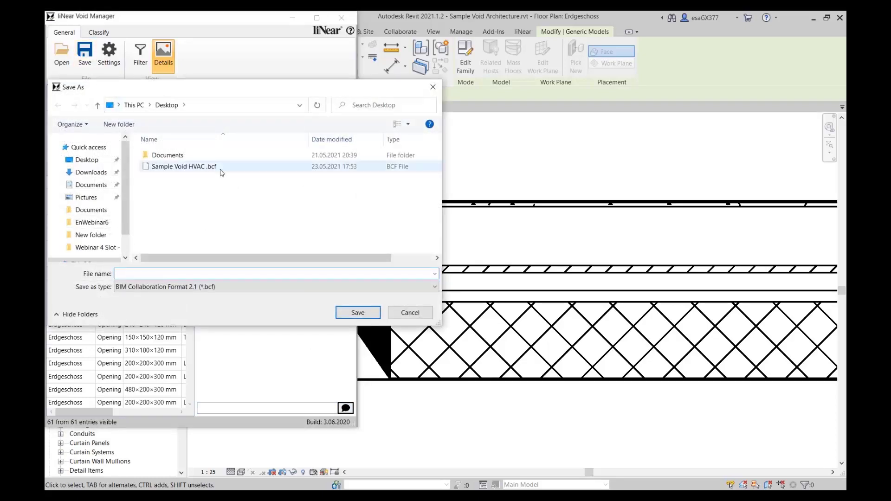
{"action": "left_click", "coordinate": [221, 167]}
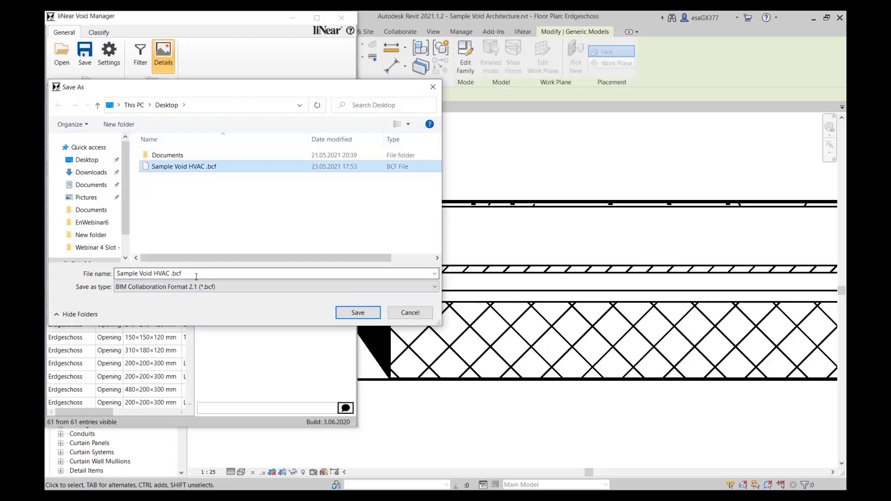
{"action": "left_click_drag", "start_coordinate": [219, 275], "coordinate": [170, 274]}
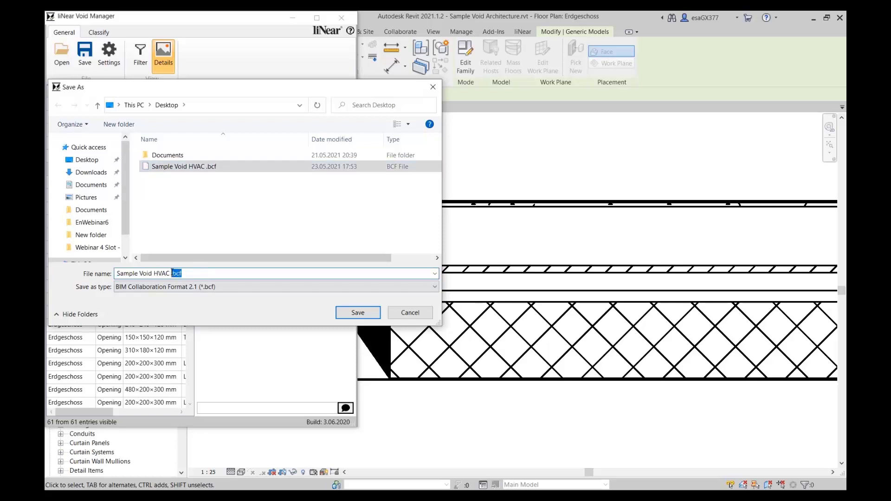
{"action": "type", "text": "NEw"}
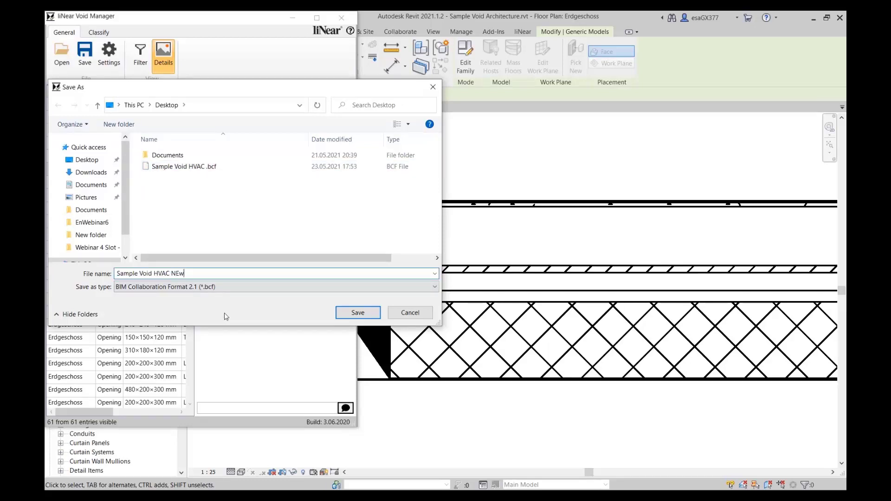
{"action": "key", "text": "BackSpace"}
{"action": "key", "text": "BackSpace"}
{"action": "type", "text": "ew"}
{"action": "left_click", "coordinate": [355, 313]}
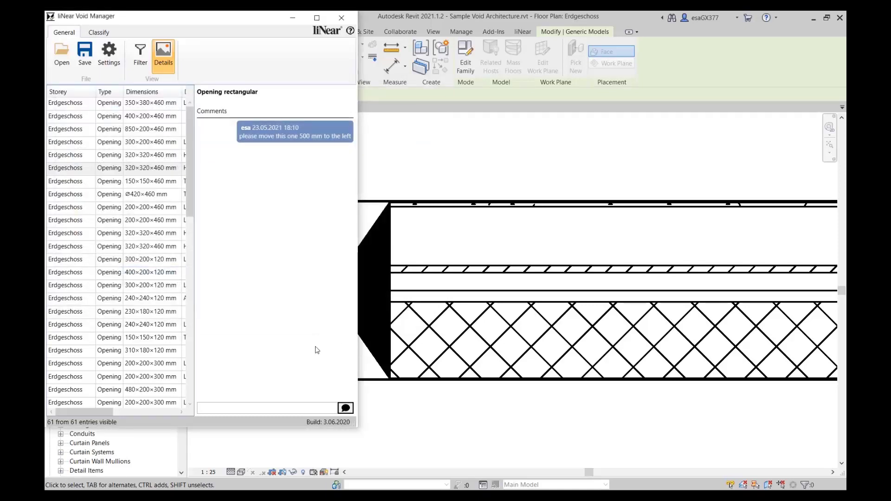
{"action": "left_click", "coordinate": [342, 18]}
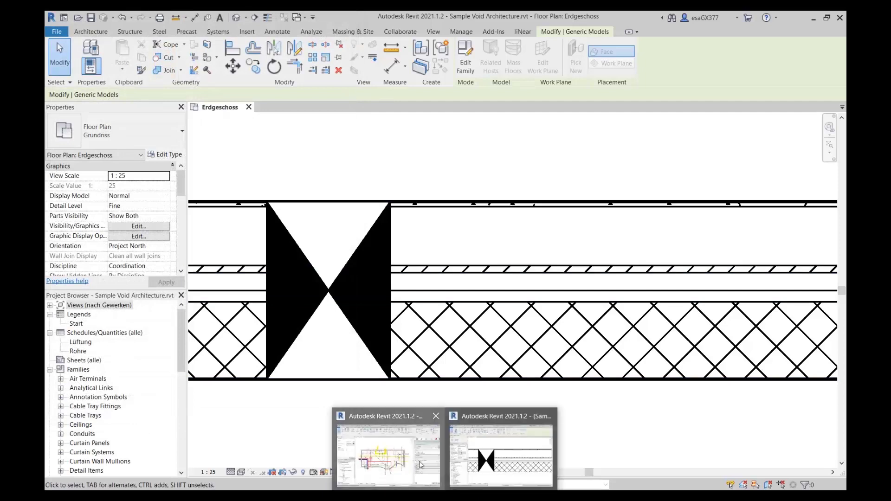
Switch to the Sample Void HVAC project, coordinate its voids against Sample Void HVAC New.bcf and check the openings on the ground floor.
{"action": "left_click", "coordinate": [390, 441]}
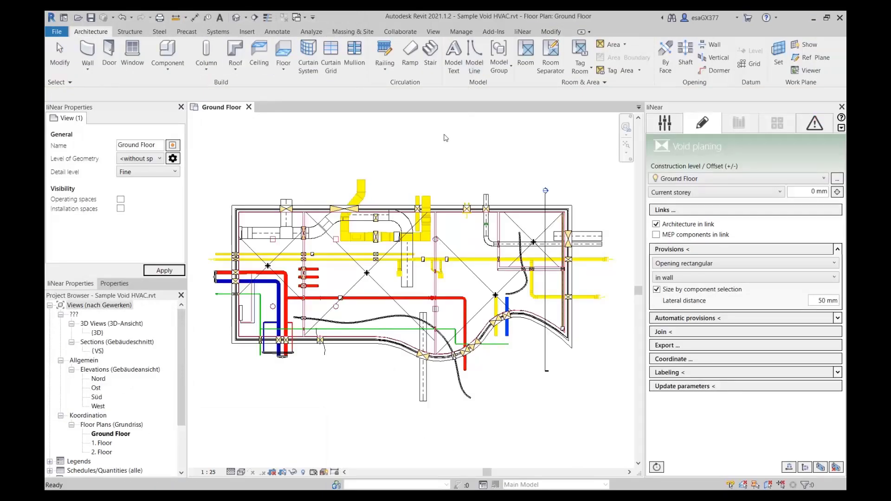
{"action": "left_click", "coordinate": [750, 359]}
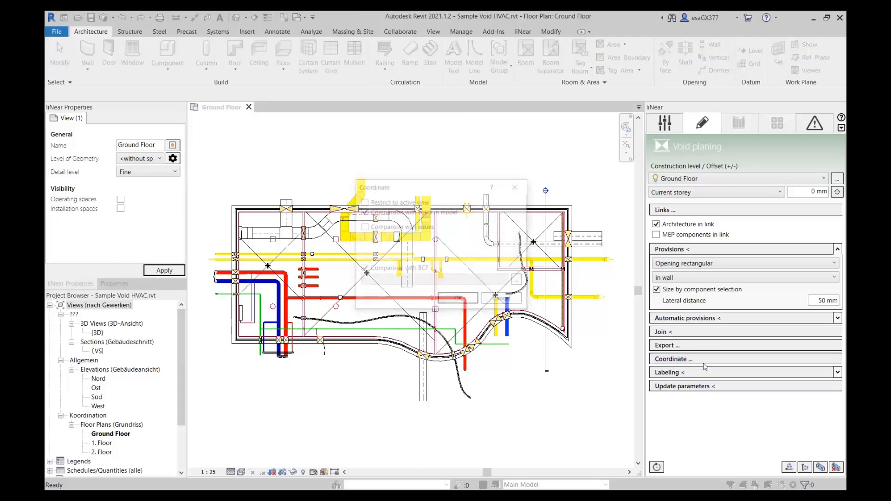
{"action": "left_click", "coordinate": [519, 280]}
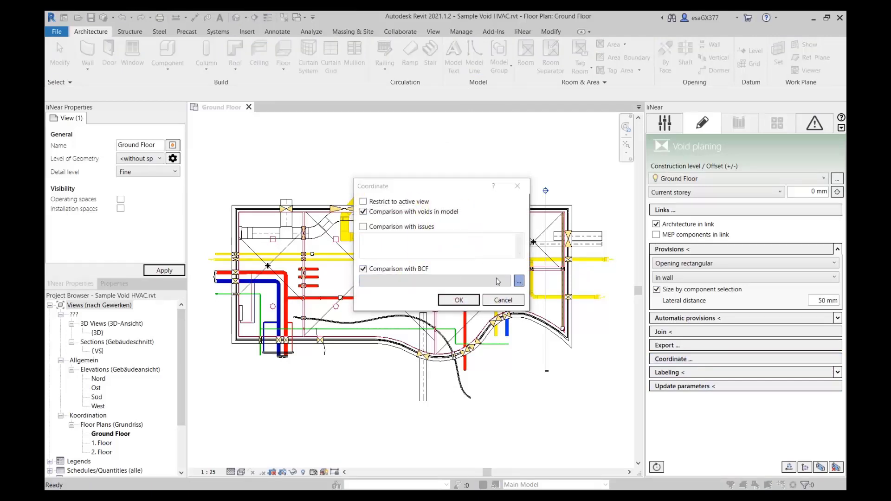
{"action": "left_click", "coordinate": [575, 204]}
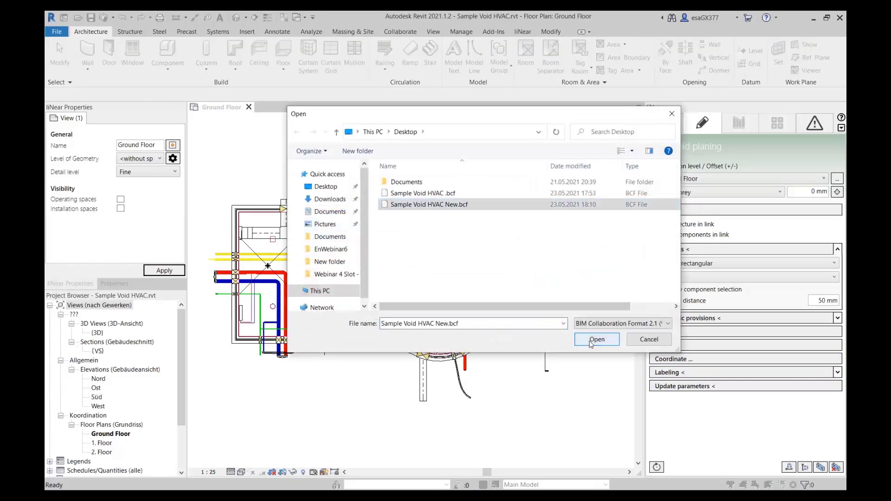
{"action": "left_click", "coordinate": [596, 339]}
{"action": "left_click", "coordinate": [462, 301]}
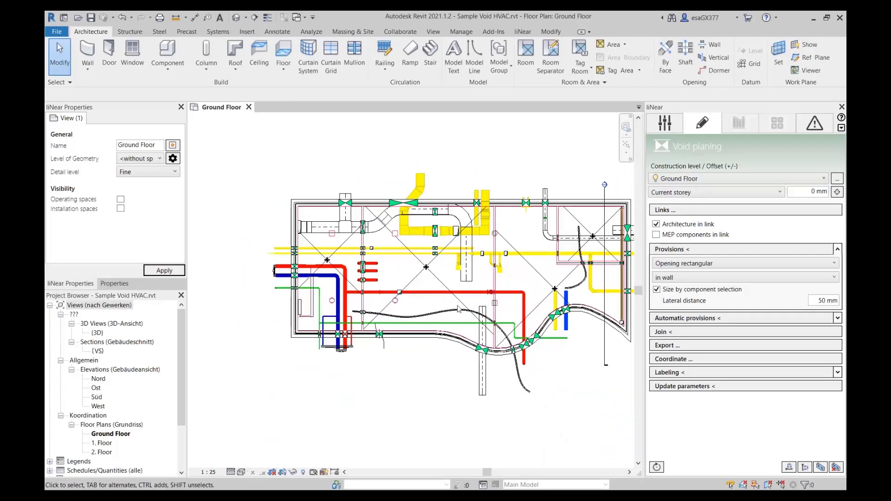
{"action": "scroll", "coordinate": [374, 329], "scroll_direction": "up", "scroll_amount": 5}
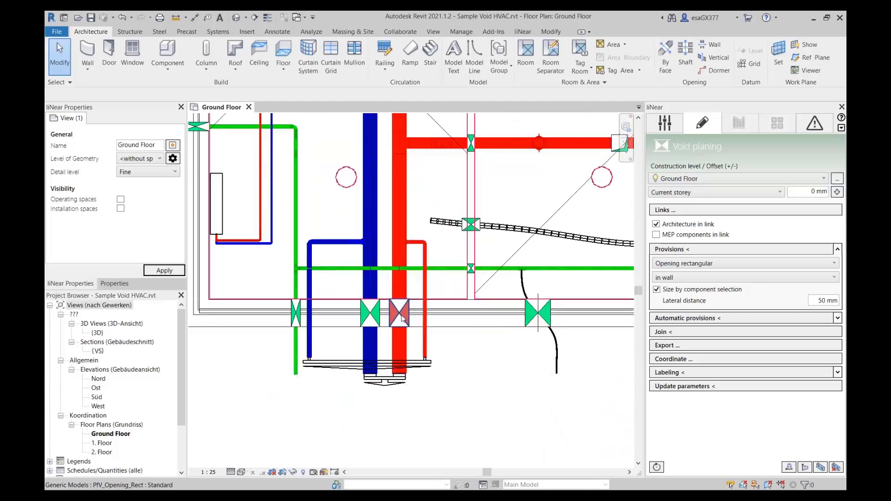
{"action": "scroll", "coordinate": [405, 310], "scroll_direction": "down", "scroll_amount": 3}
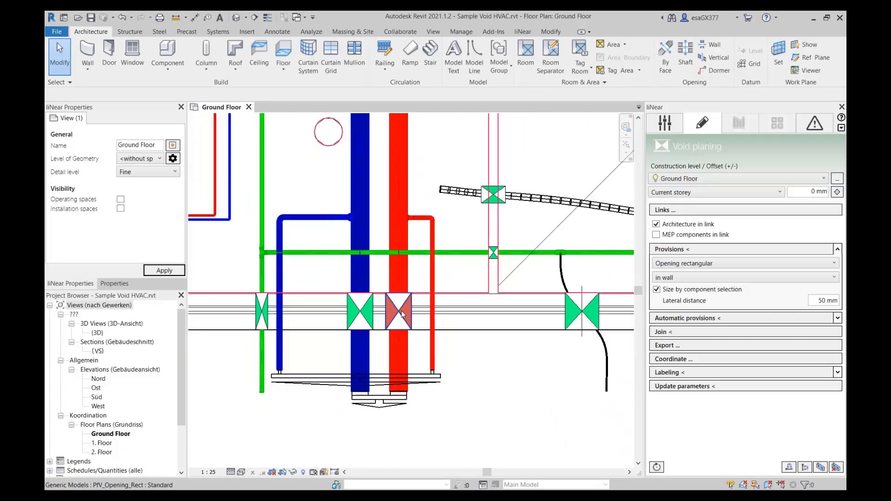
{"action": "scroll", "coordinate": [405, 314], "scroll_direction": "down", "scroll_amount": 5}
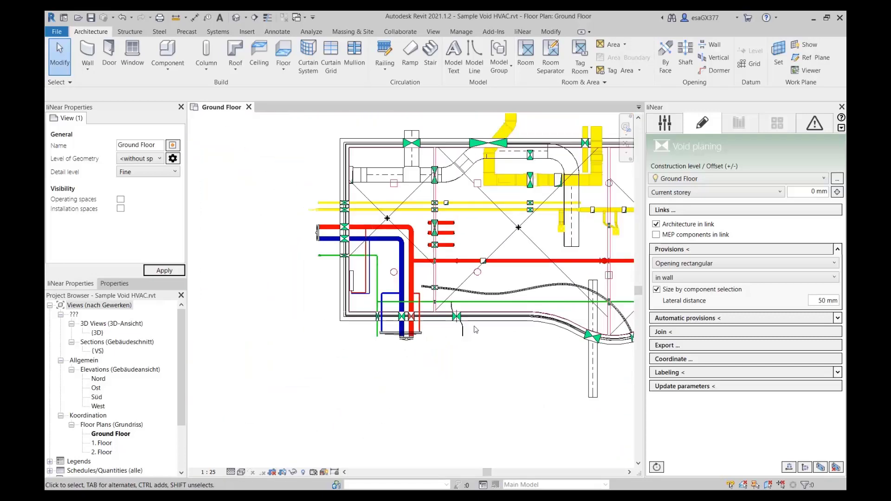
{"action": "middle_click_drag", "start_coordinate": [483, 330], "coordinate": [405, 333]}
Link Sample Void HVAC New.bcf from the desktop as an external topic with a relative path.
{"action": "left_click", "coordinate": [820, 122]}
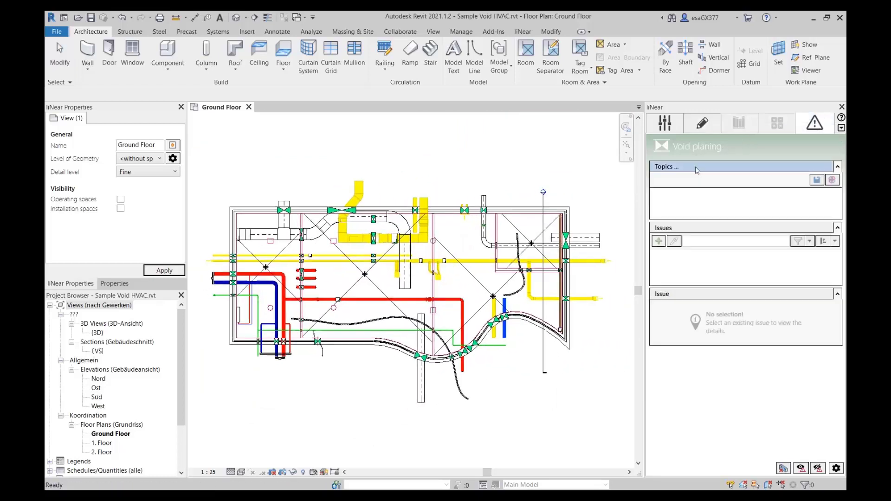
{"action": "left_click", "coordinate": [667, 167]}
{"action": "left_click", "coordinate": [295, 309]}
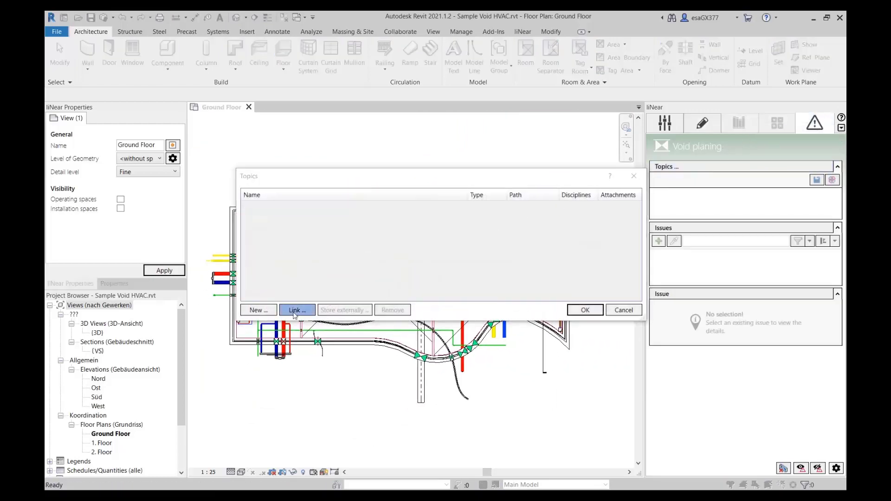
{"action": "left_click", "coordinate": [277, 265]}
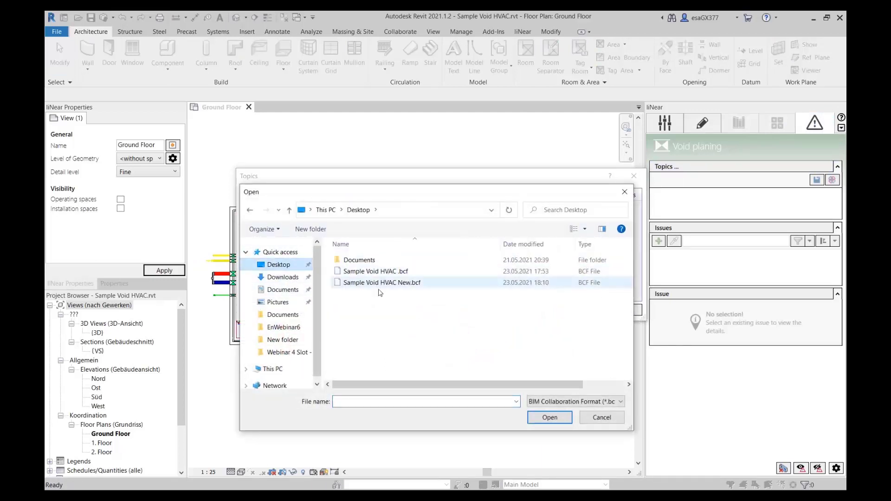
{"action": "left_click", "coordinate": [382, 282]}
{"action": "left_click", "coordinate": [562, 422]}
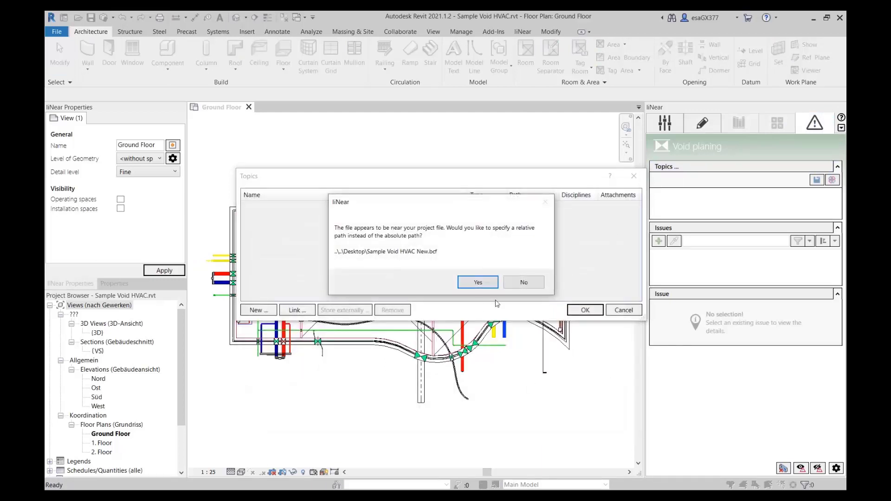
{"action": "left_click", "coordinate": [476, 281]}
{"action": "left_click", "coordinate": [580, 206]}
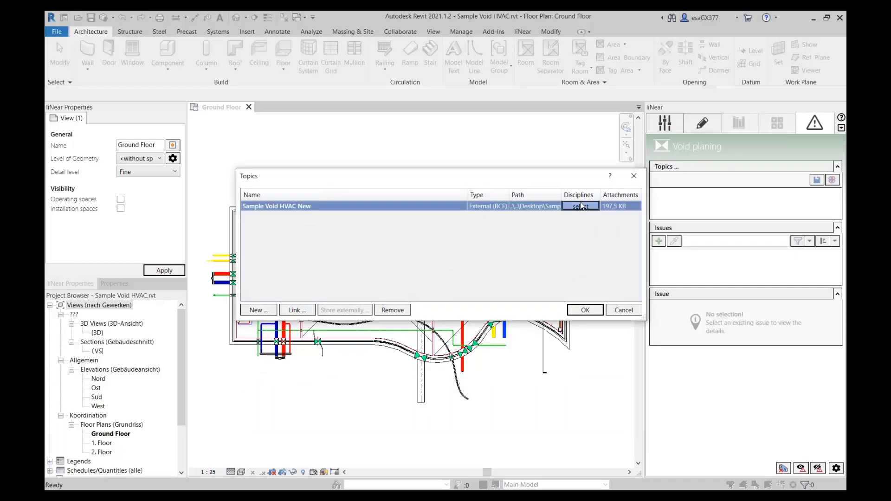
{"action": "left_click", "coordinate": [577, 310]}
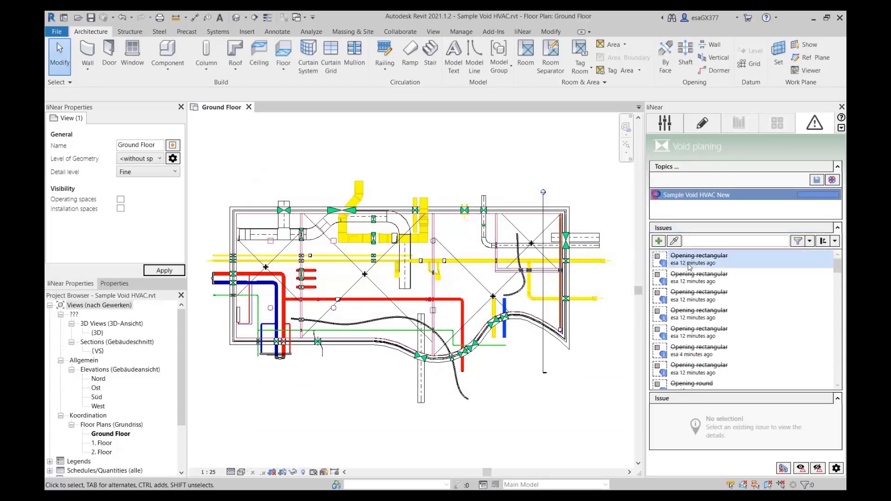
Step through the Sample Void HVAC New issues to the rejected rectangular opening and read its comment.
{"action": "left_click", "coordinate": [689, 261]}
{"action": "scroll", "coordinate": [718, 310], "scroll_direction": "down", "scroll_amount": 5}
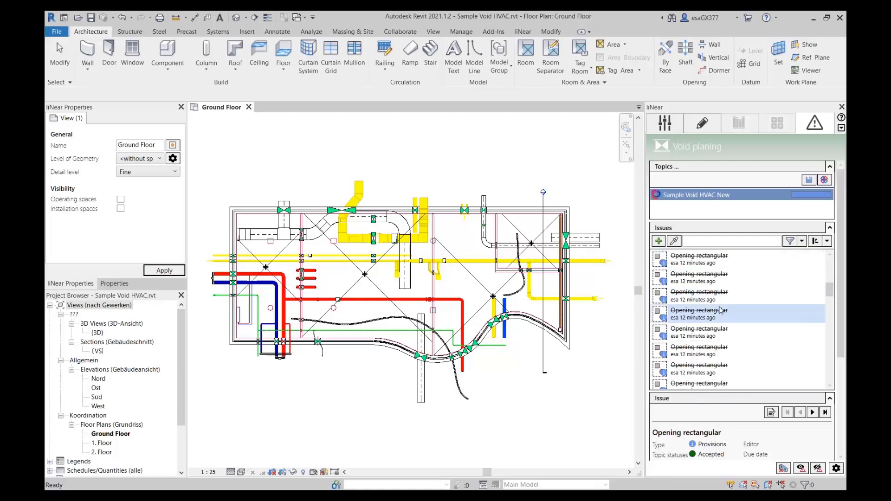
{"action": "scroll", "coordinate": [719, 311], "scroll_direction": "down", "scroll_amount": 5}
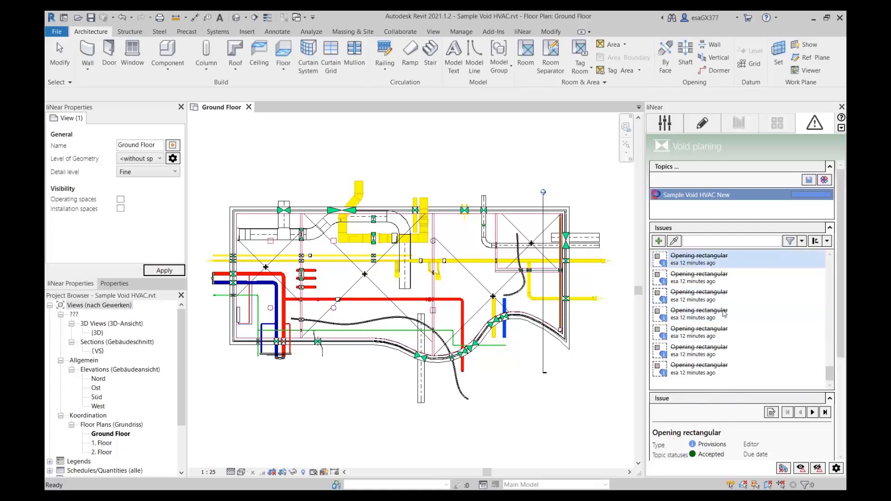
{"action": "key", "text": "Down"}
{"action": "key", "text": "Down"}
{"action": "key", "text": "Down"}
{"action": "key", "text": "Down"}
{"action": "key", "text": "Down"}
{"action": "key", "text": "Down"}
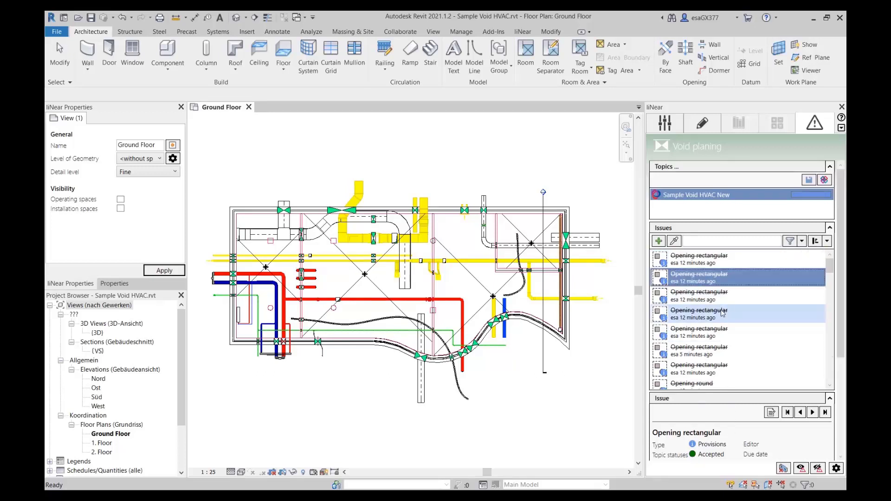
{"action": "key", "text": "Up"}
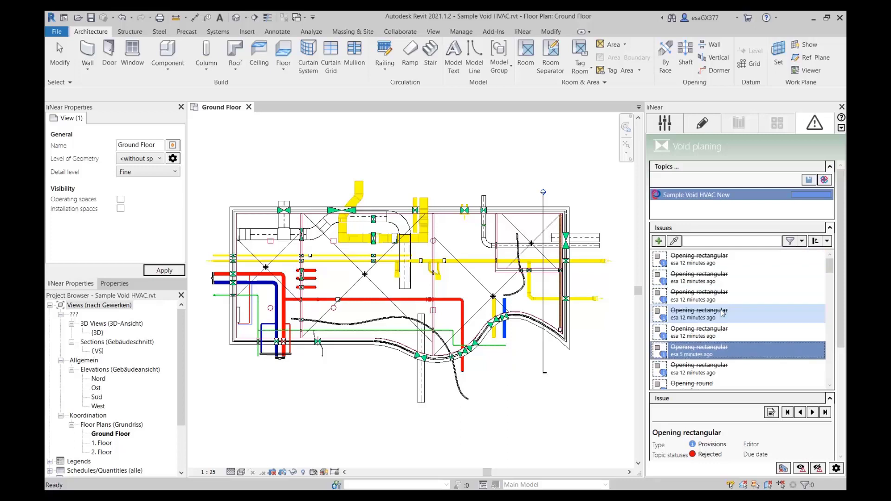
{"action": "left_click_drag", "start_coordinate": [840, 229], "coordinate": [845, 352]}
{"action": "mouse_move", "coordinate": [657, 449]}
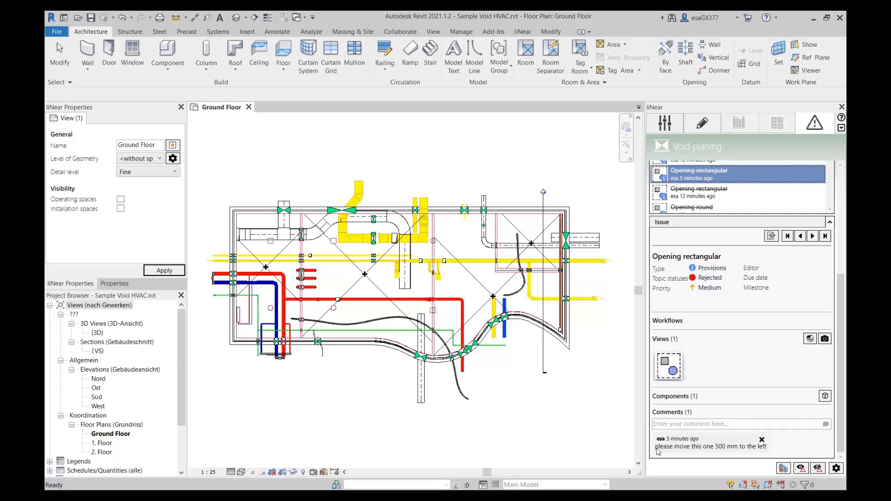
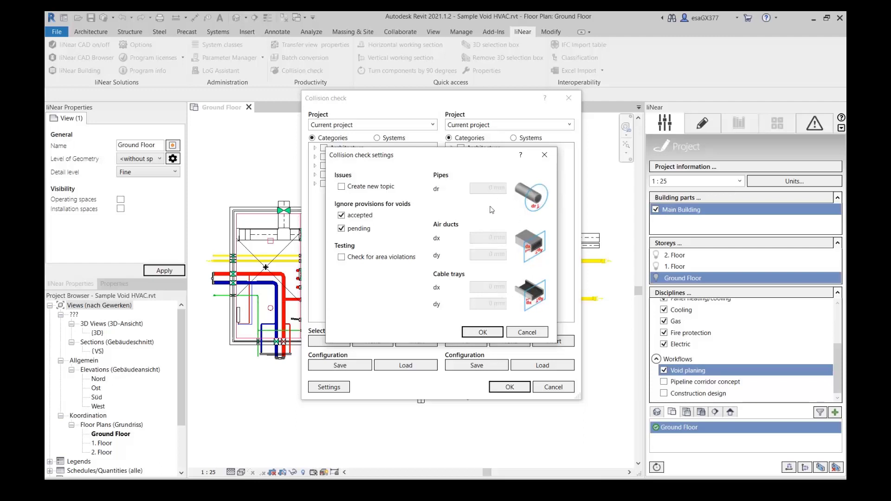
Close the collision check settings and include the Mechanical and Piping categories on both sides of the current project.
{"action": "left_click", "coordinate": [545, 155]}
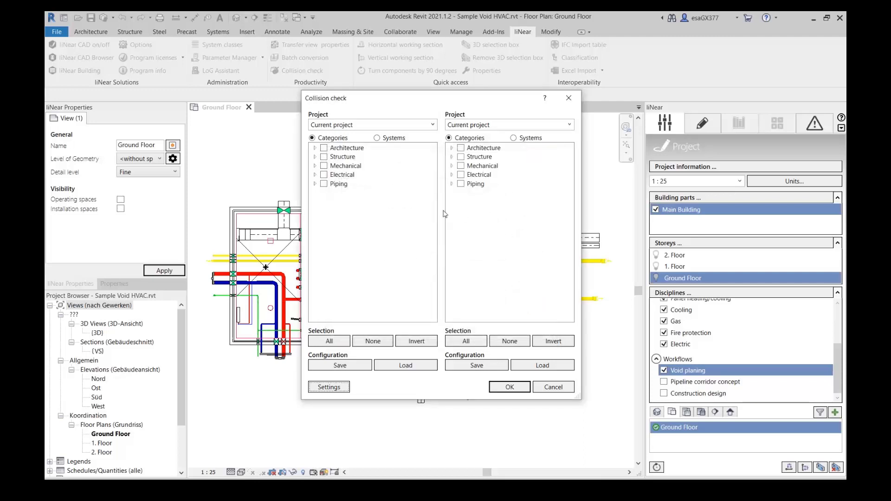
{"action": "left_click", "coordinate": [324, 166]}
{"action": "left_click", "coordinate": [324, 184]}
{"action": "left_click", "coordinate": [461, 165]}
{"action": "left_click", "coordinate": [461, 183]}
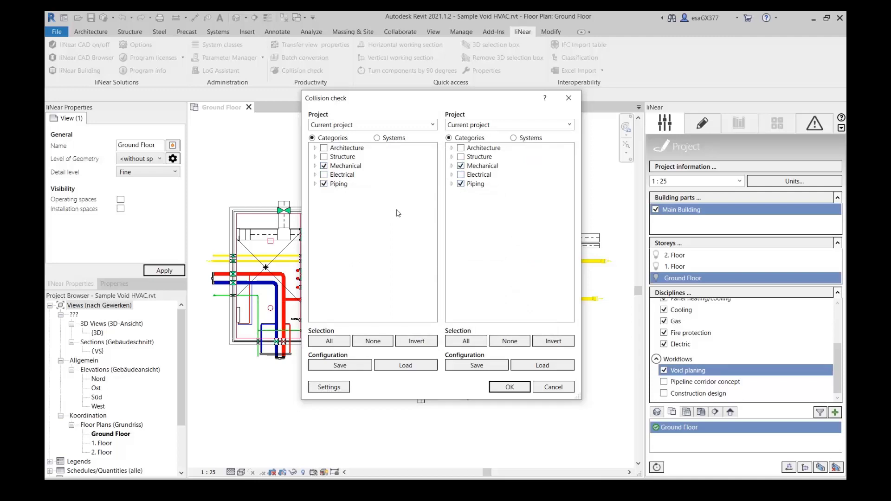
Review the subcategories included under Mechanical and Piping, and run the collision check.
{"action": "left_click", "coordinate": [315, 165]}
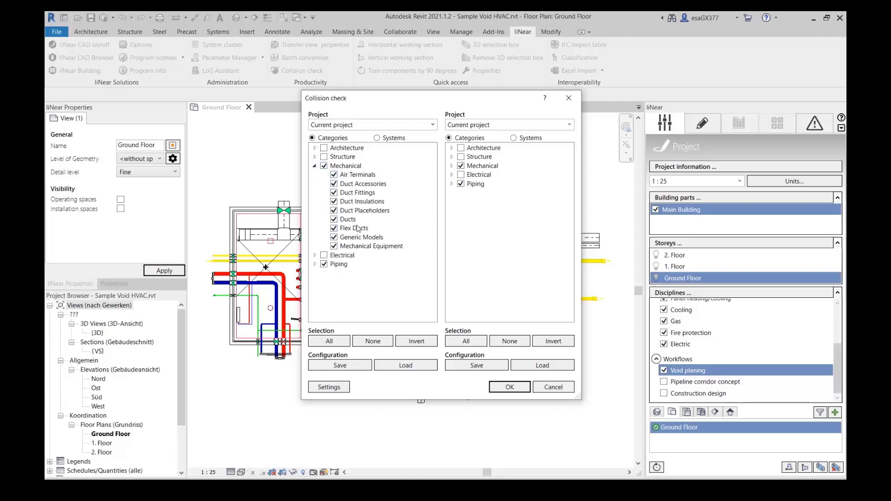
{"action": "left_click", "coordinate": [315, 166]}
{"action": "left_click", "coordinate": [315, 183]}
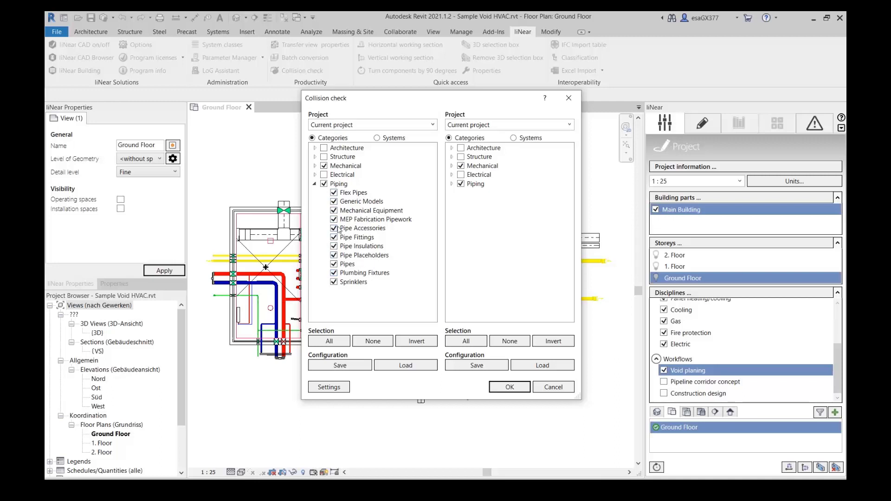
{"action": "left_click", "coordinate": [314, 184]}
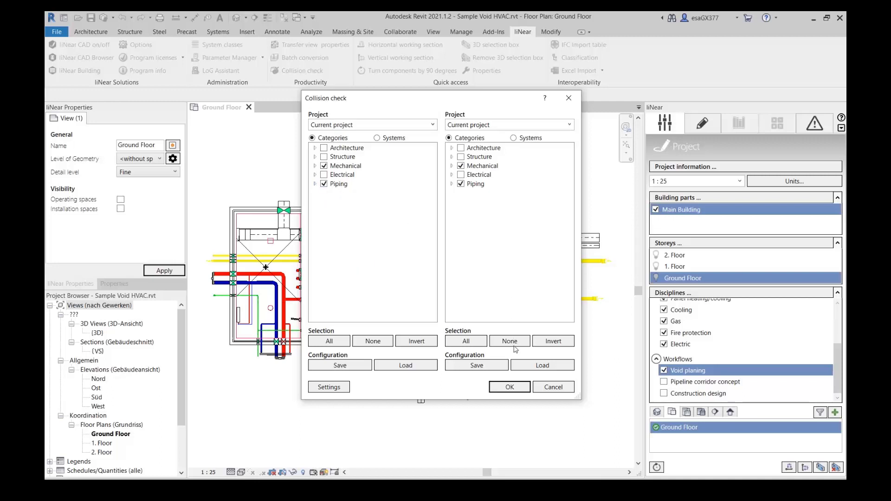
{"action": "left_click", "coordinate": [510, 388]}
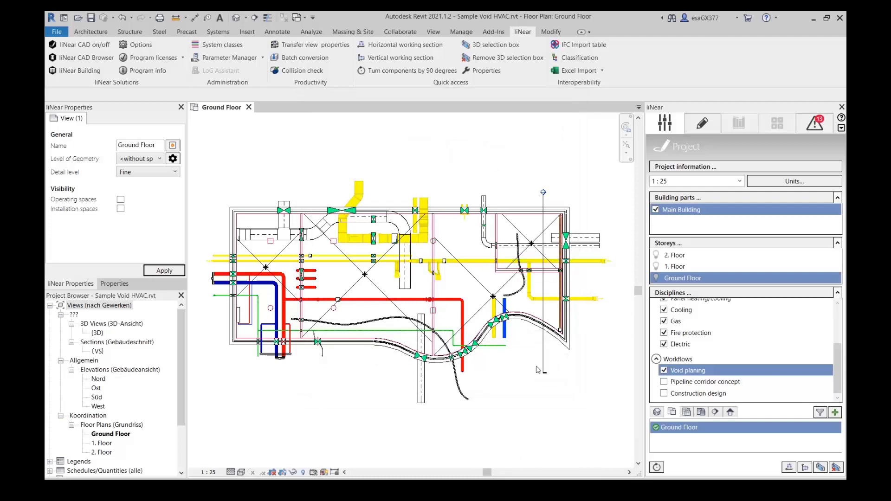
Examine the collision check issues and the details of a collision between pipes and mechanical equipment.
{"action": "left_click", "coordinate": [817, 123]}
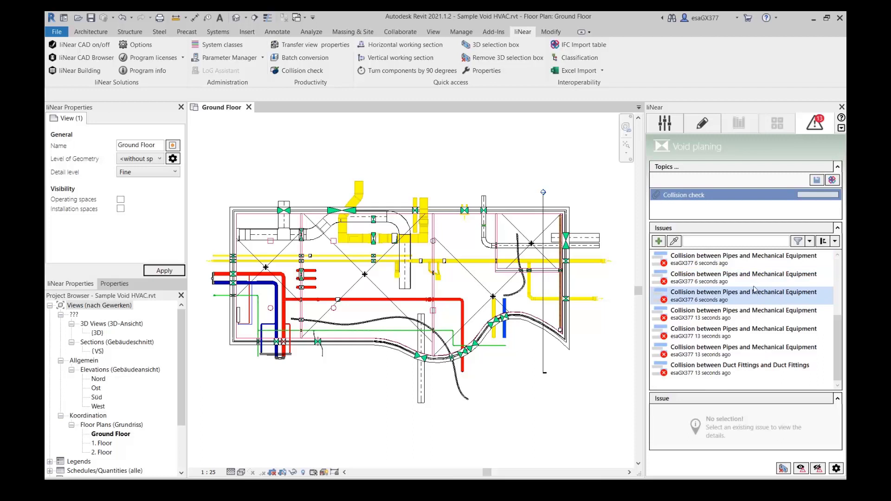
{"action": "left_click", "coordinate": [754, 278]}
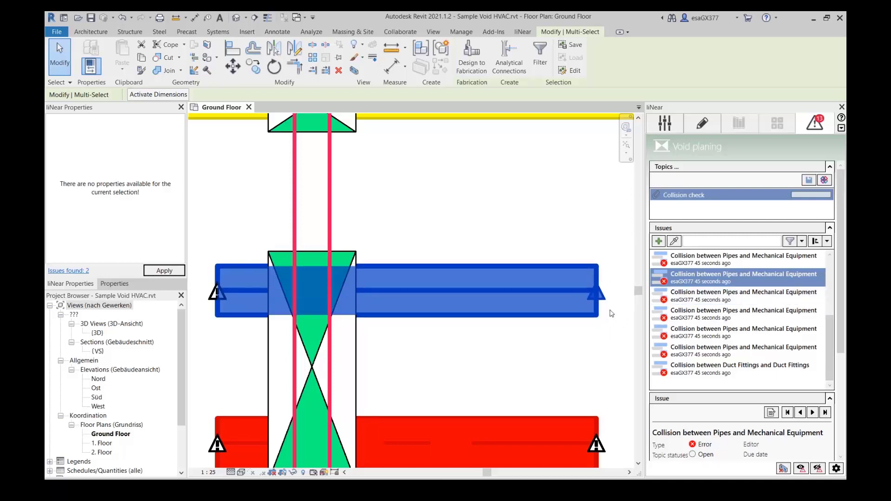
{"action": "scroll", "coordinate": [813, 423], "scroll_direction": "down", "scroll_amount": 3}
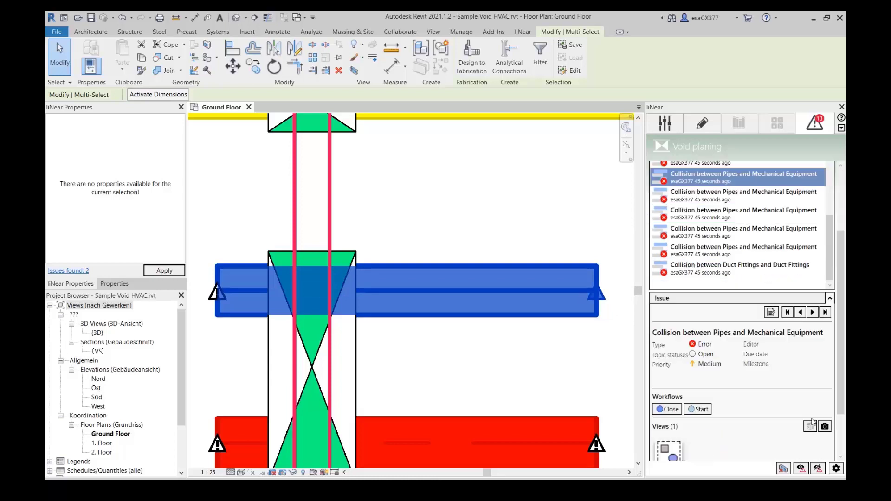
{"action": "scroll", "coordinate": [812, 422], "scroll_direction": "down", "scroll_amount": 3}
{"action": "scroll", "coordinate": [673, 432], "scroll_direction": "down", "scroll_amount": 1}
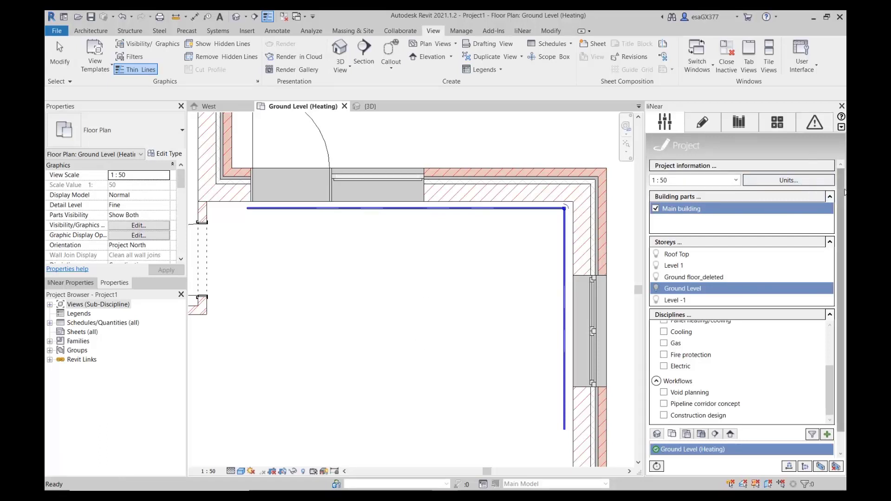
Open the Construction design workflow in Project1 and show its section/delivery length settings.
{"action": "scroll", "coordinate": [840, 195], "scroll_direction": "down", "scroll_amount": 1}
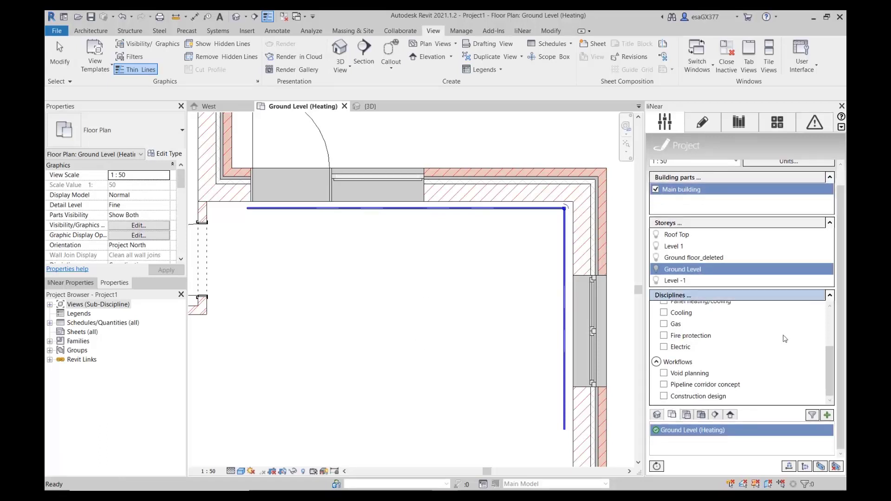
{"action": "left_click", "coordinate": [705, 398]}
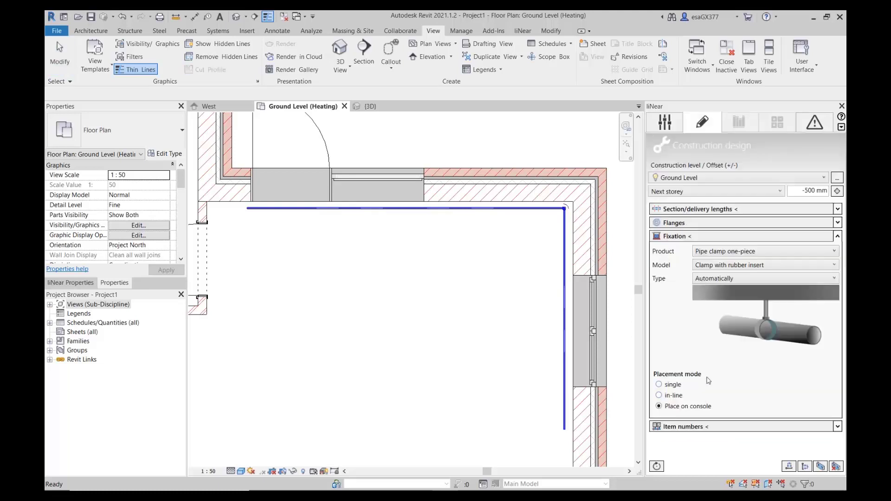
{"action": "left_click", "coordinate": [836, 237]}
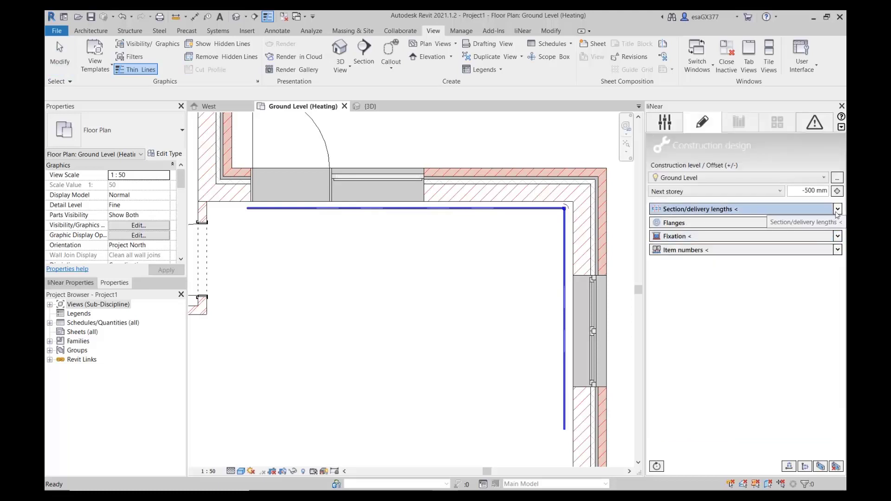
{"action": "left_click", "coordinate": [831, 212]}
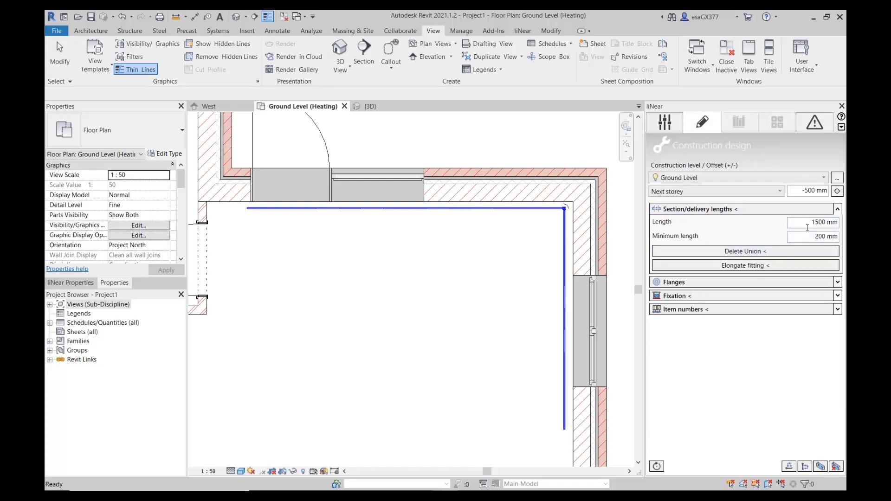
Segment the horizontal pipe along the upper wall using a 1500 mm length and 200 mm minimum length, and inspect the divisions.
{"action": "left_click", "coordinate": [728, 213]}
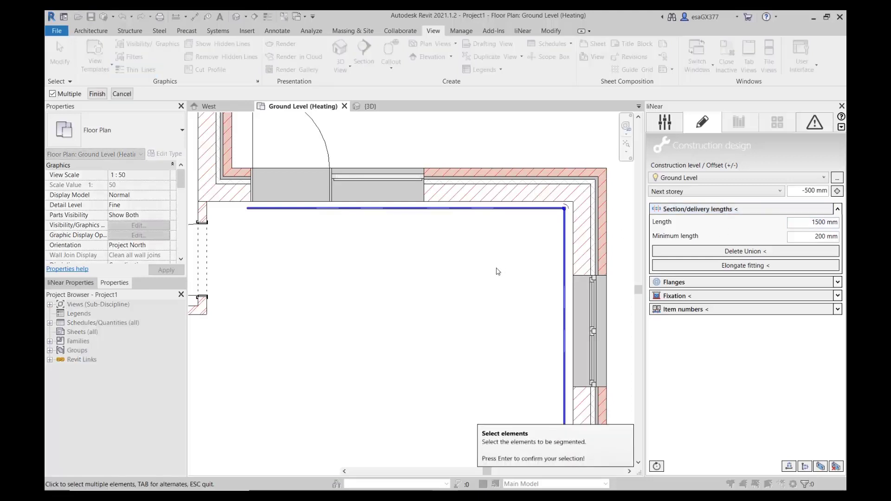
{"action": "left_click", "coordinate": [411, 210]}
{"action": "key", "text": "Return"}
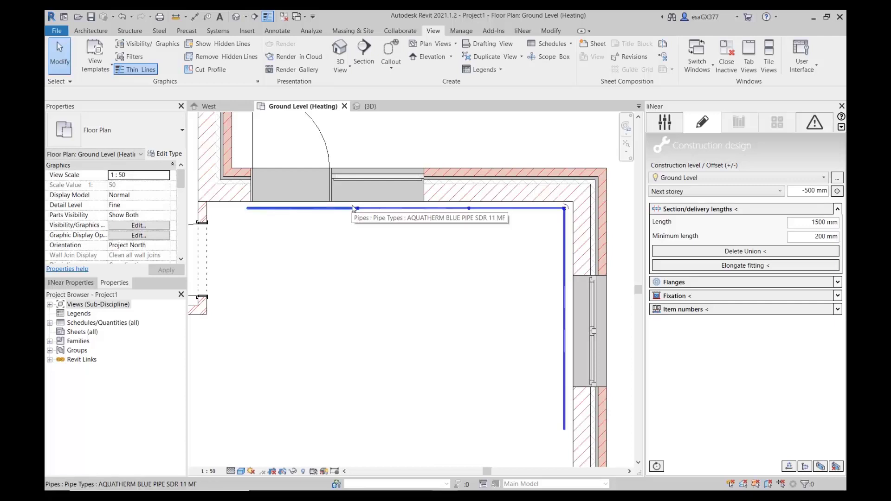
{"action": "scroll", "coordinate": [326, 208], "scroll_direction": "up", "scroll_amount": 3}
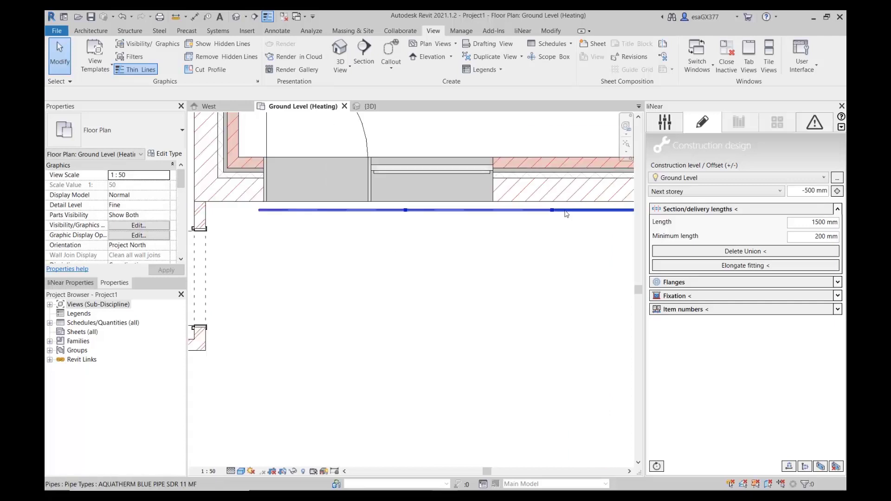
{"action": "scroll", "coordinate": [572, 215], "scroll_direction": "up", "scroll_amount": 2}
{"action": "scroll", "coordinate": [526, 218], "scroll_direction": "down", "scroll_amount": 2}
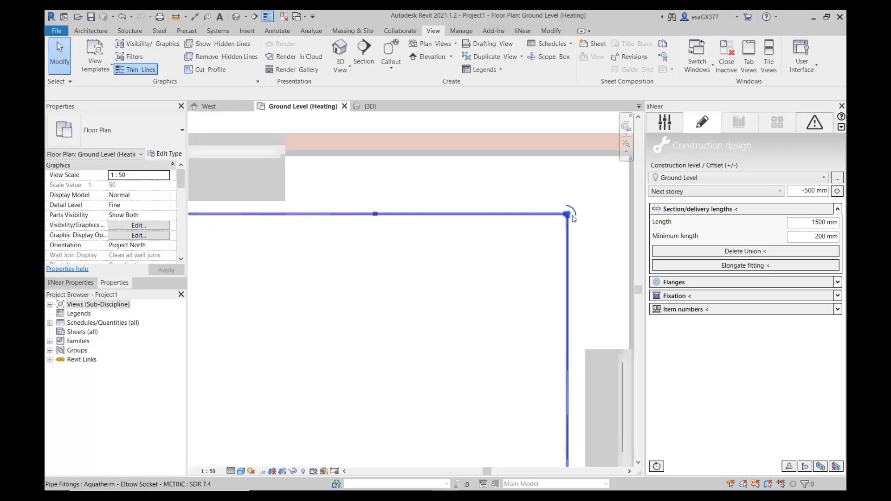
{"action": "middle_click_drag", "start_coordinate": [316, 240], "coordinate": [417, 242]}
Look through the available flange functions and open the Fixation settings for pipe clamps.
{"action": "left_click", "coordinate": [837, 282]}
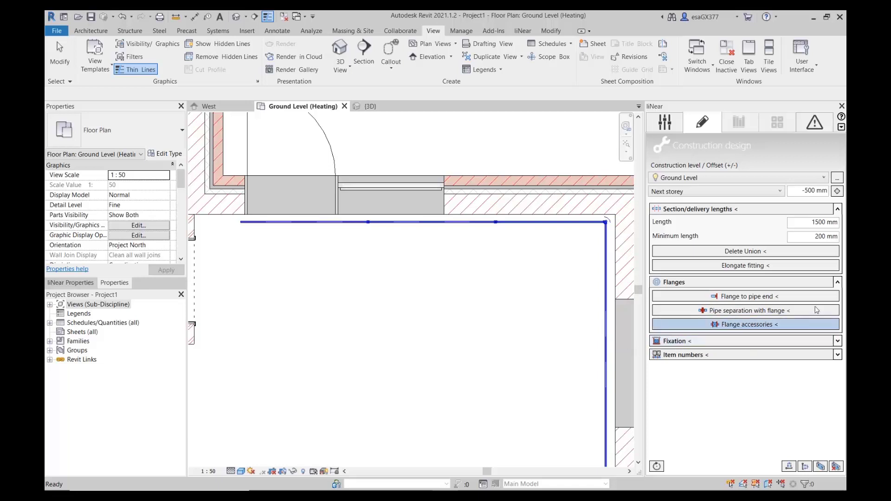
{"action": "left_click", "coordinate": [838, 283]}
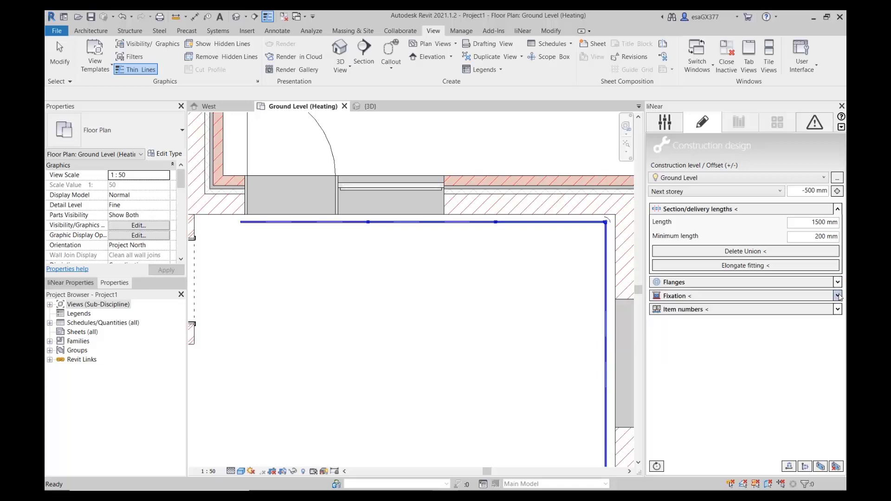
{"action": "left_click", "coordinate": [838, 296]}
{"action": "scroll", "coordinate": [726, 362], "scroll_direction": "down", "scroll_amount": 1}
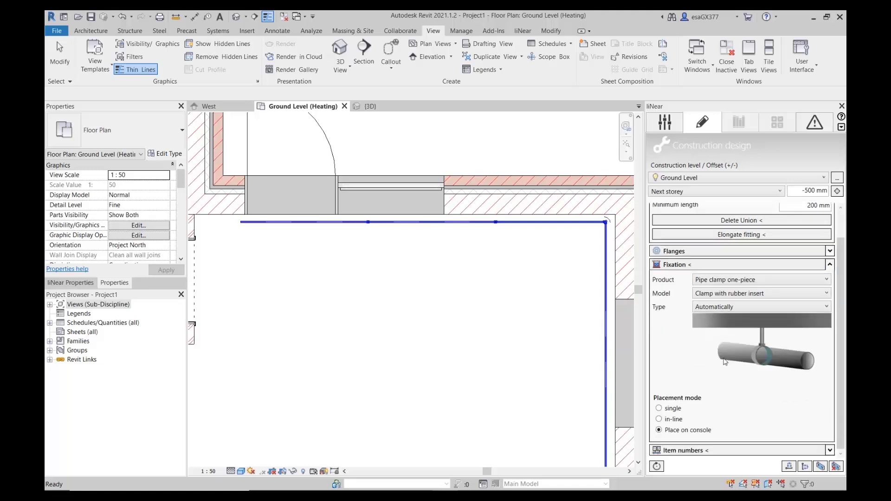
{"action": "key", "text": "Escape"}
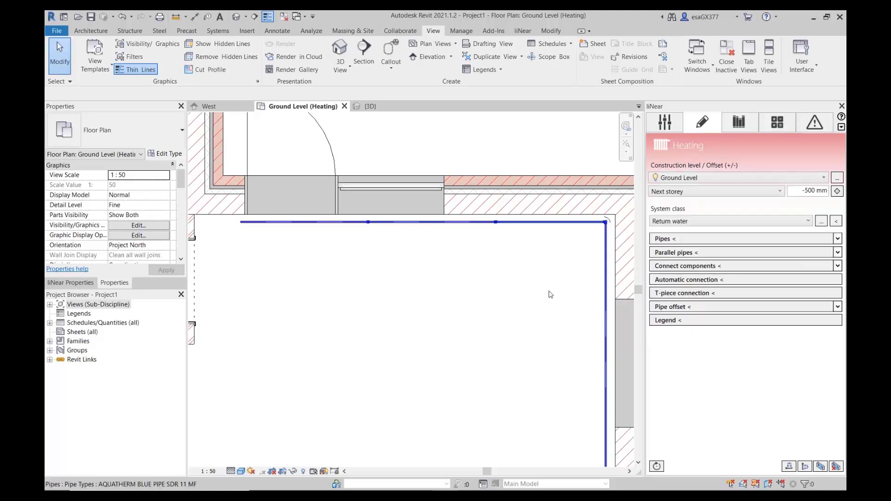
Show the pipe run from the front in the 3D view and set the fixation product to Console.
{"action": "left_click", "coordinate": [370, 106]}
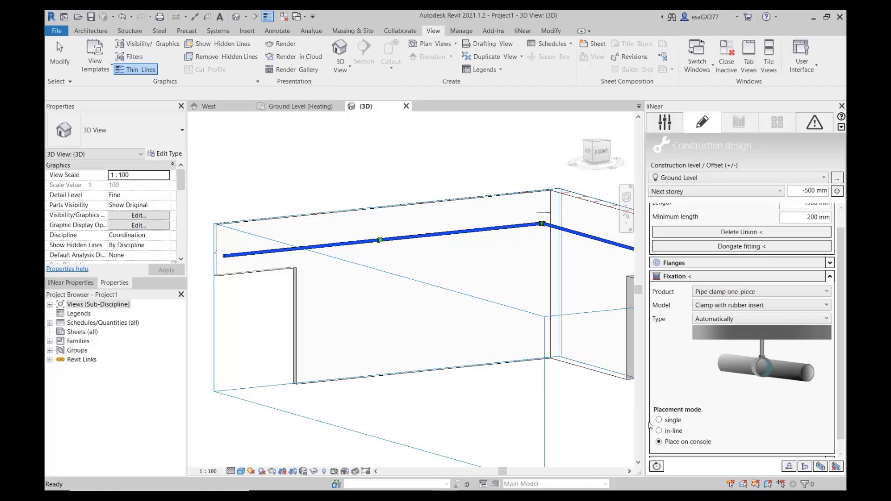
{"action": "scroll", "coordinate": [650, 426], "scroll_direction": "down", "scroll_amount": 1}
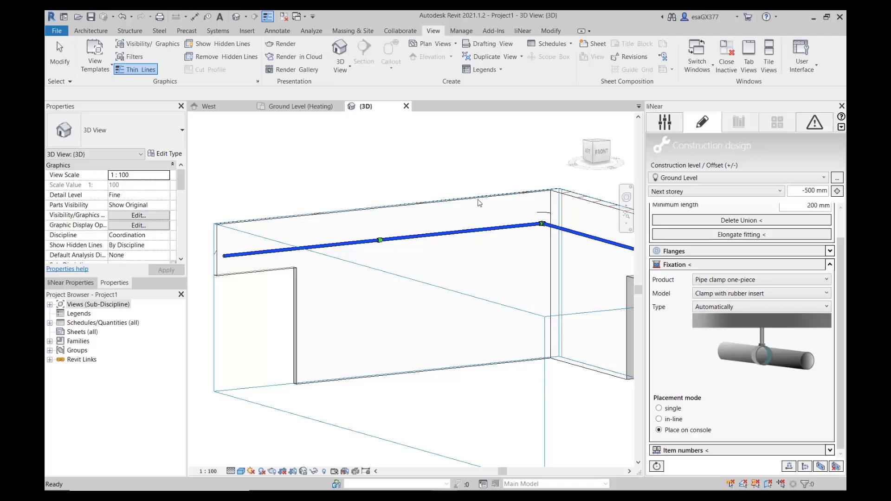
{"action": "scroll", "coordinate": [448, 173], "scroll_direction": "down", "scroll_amount": 1}
{"action": "scroll", "coordinate": [462, 197], "scroll_direction": "up", "scroll_amount": 2}
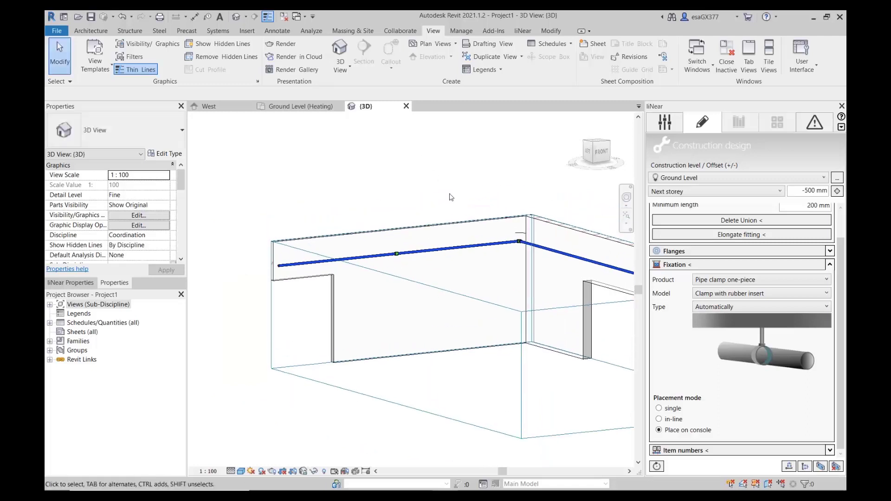
{"action": "middle_click_drag", "start_coordinate": [461, 196], "coordinate": [544, 367], "text": "shift"}
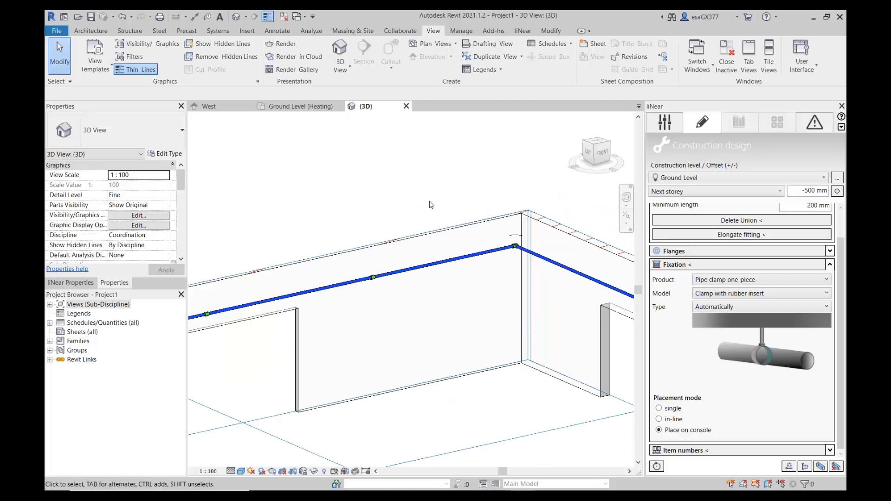
{"action": "scroll", "coordinate": [399, 186], "scroll_direction": "down", "scroll_amount": 2}
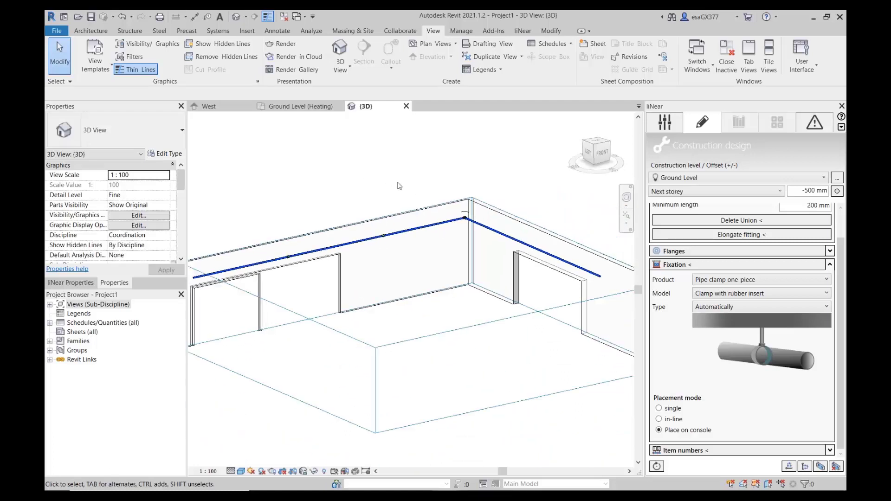
{"action": "left_click", "coordinate": [603, 153]}
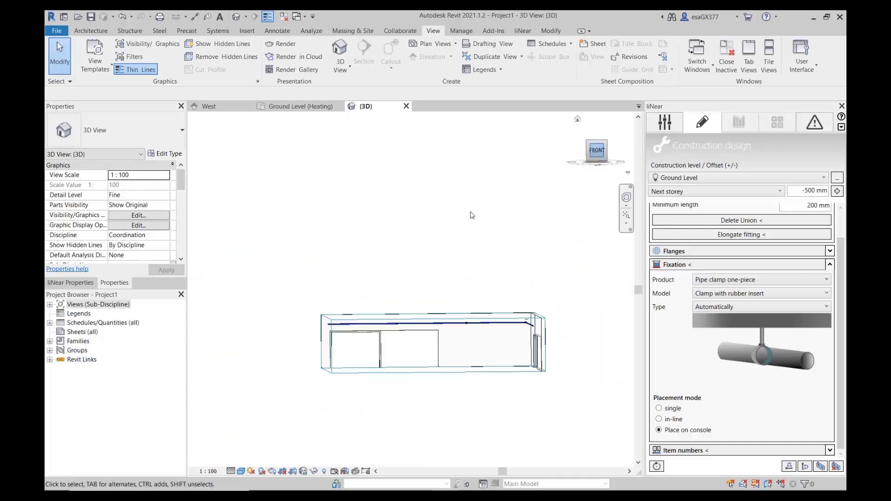
{"action": "left_click", "coordinate": [736, 281]}
{"action": "left_click", "coordinate": [708, 333]}
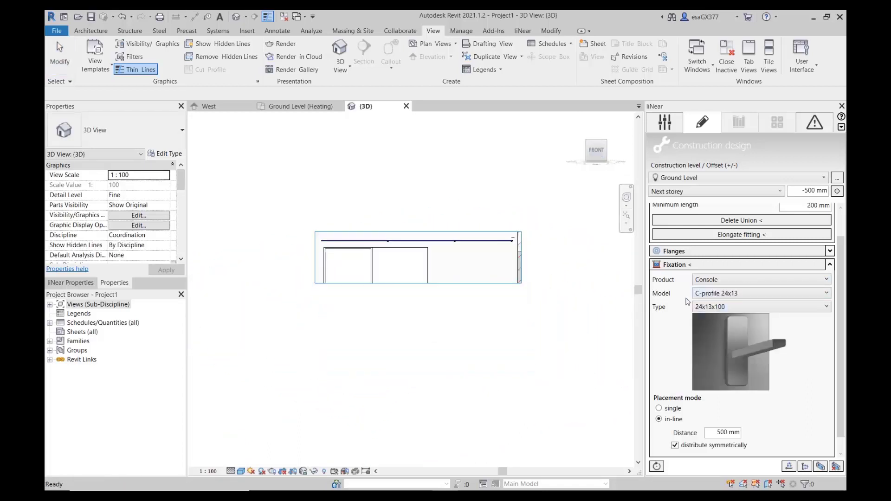
Place a symmetrically distributed in-line row of C-profile 24x13x100 consoles at 500 mm spacing just below the horizontal pipe, from end to end.
{"action": "left_click", "coordinate": [677, 265]}
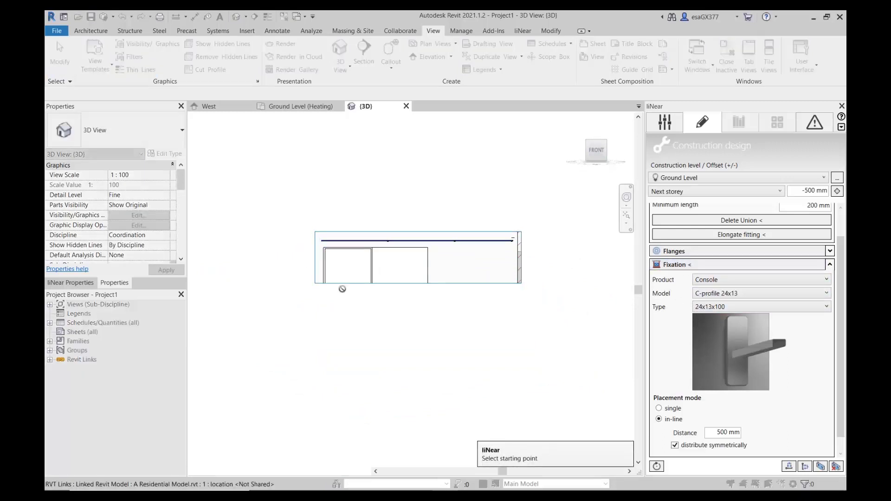
{"action": "scroll", "coordinate": [335, 245], "scroll_direction": "up", "scroll_amount": 3}
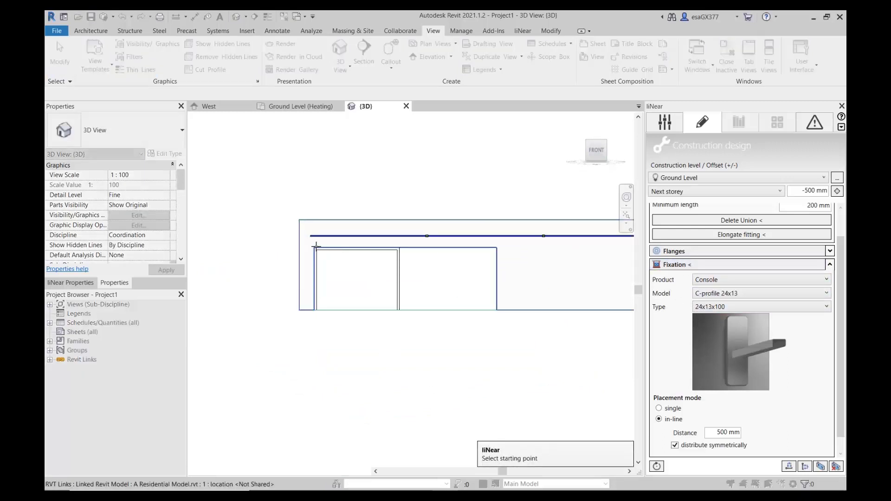
{"action": "left_click", "coordinate": [323, 242]}
{"action": "middle_click_drag", "start_coordinate": [549, 239], "coordinate": [533, 255]}
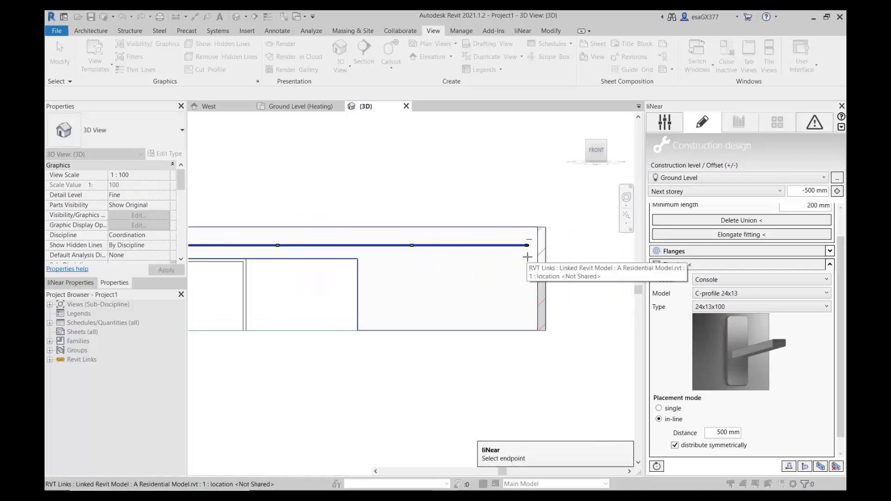
{"action": "left_click", "coordinate": [528, 253]}
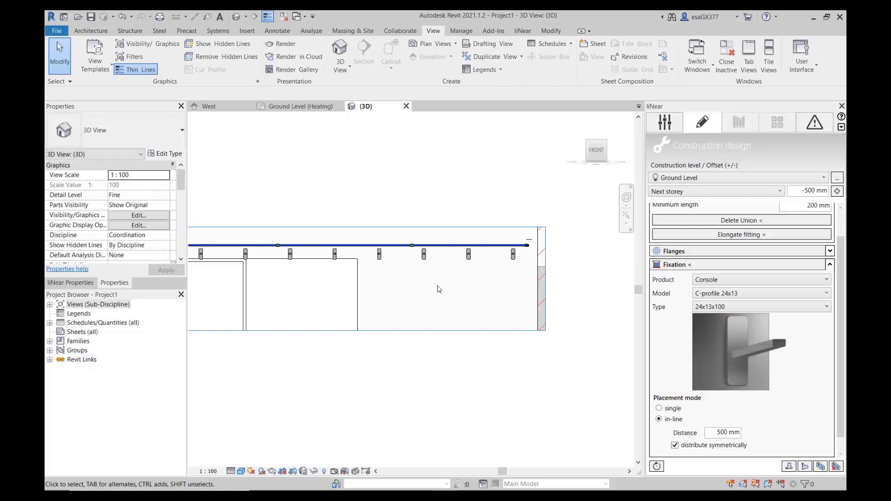
{"action": "middle_click_drag", "start_coordinate": [348, 284], "coordinate": [461, 284]}
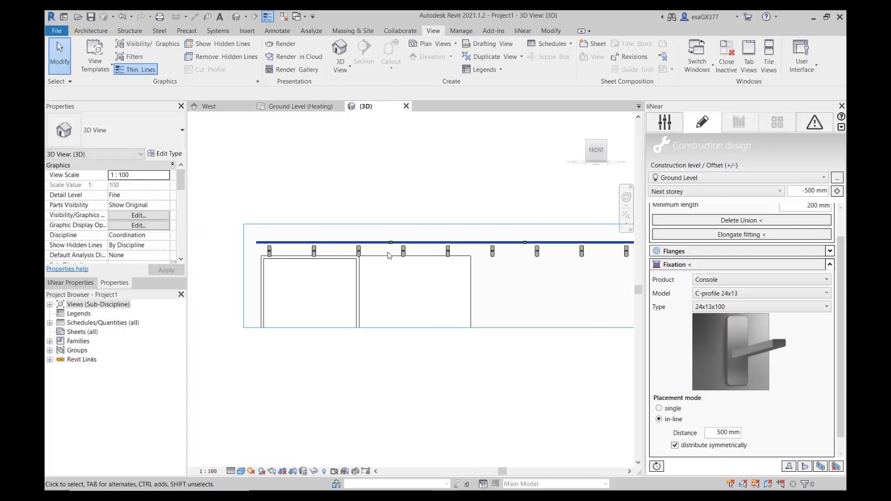
Set the fixation to Pipe clamp one-piece, model Clamp with rubber insert, with automatic type and placement on console.
{"action": "left_click", "coordinate": [755, 281]}
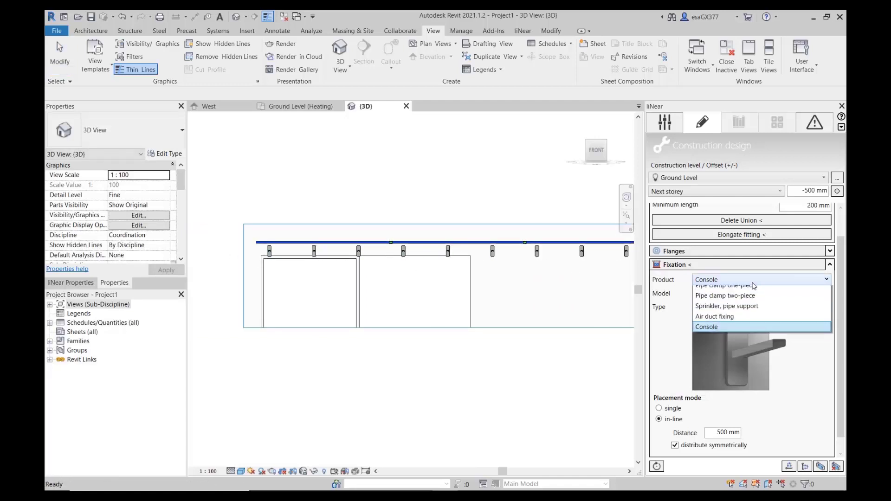
{"action": "left_click", "coordinate": [744, 293]}
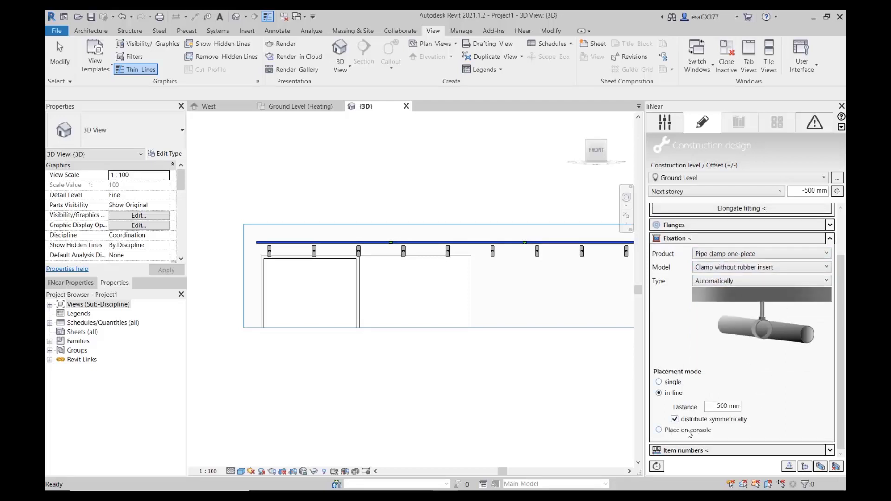
{"action": "left_click", "coordinate": [689, 433]}
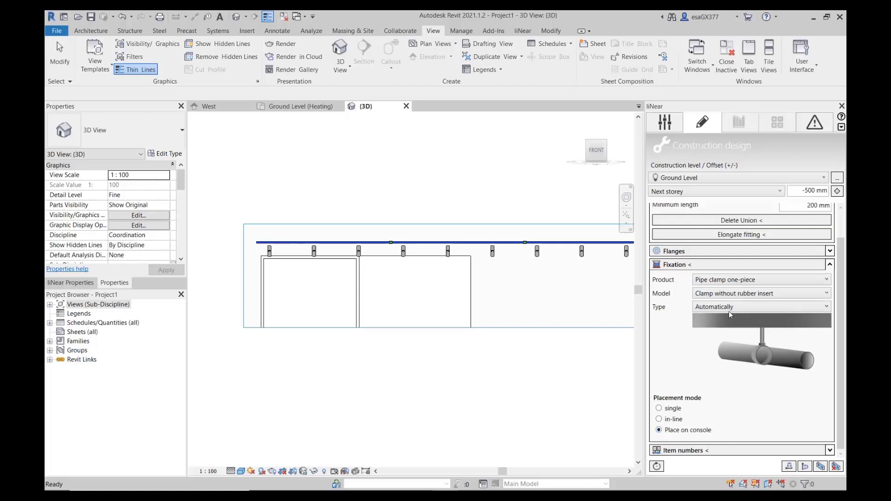
{"action": "left_click", "coordinate": [710, 294]}
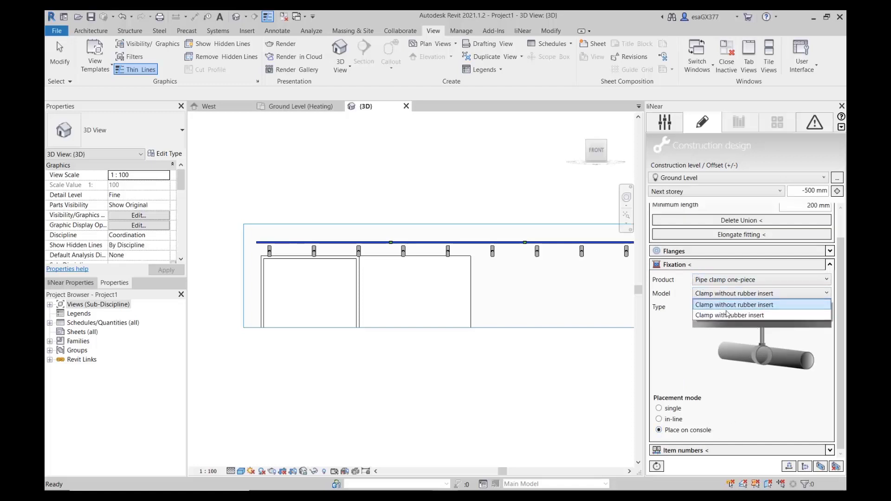
{"action": "left_click", "coordinate": [742, 315]}
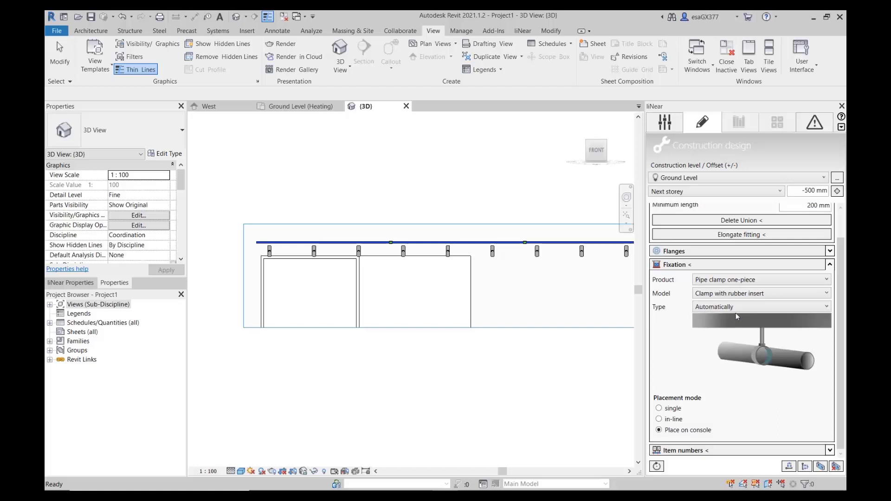
{"action": "left_click", "coordinate": [725, 308]}
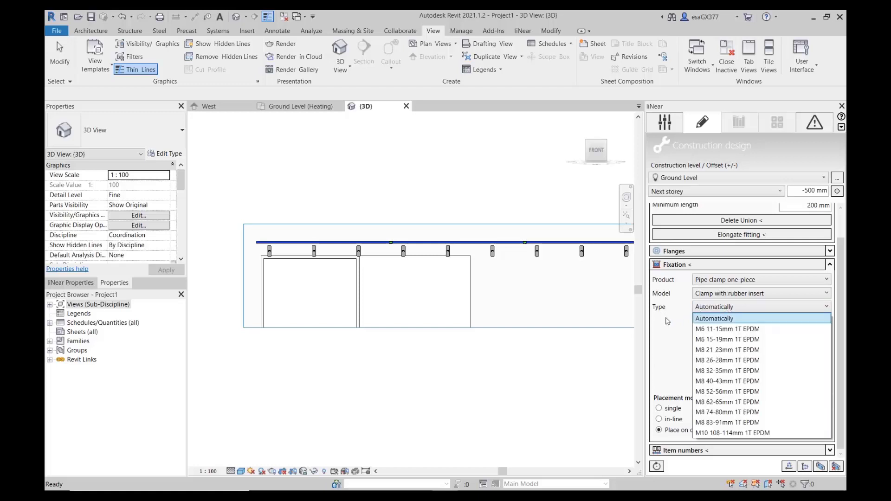
{"action": "left_click", "coordinate": [725, 307]}
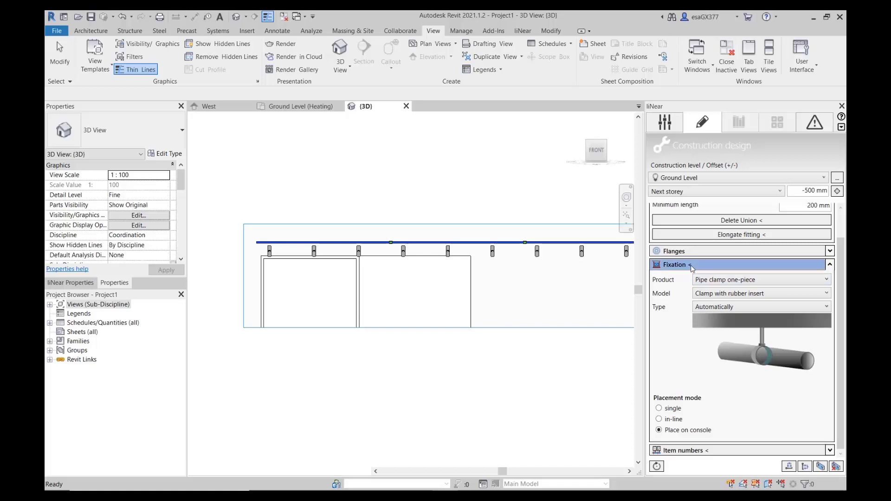
Place the pipe clamps using all pipe segments of the horizontal run and all its consoles, and inspect the clamps up close.
{"action": "left_click", "coordinate": [691, 265]}
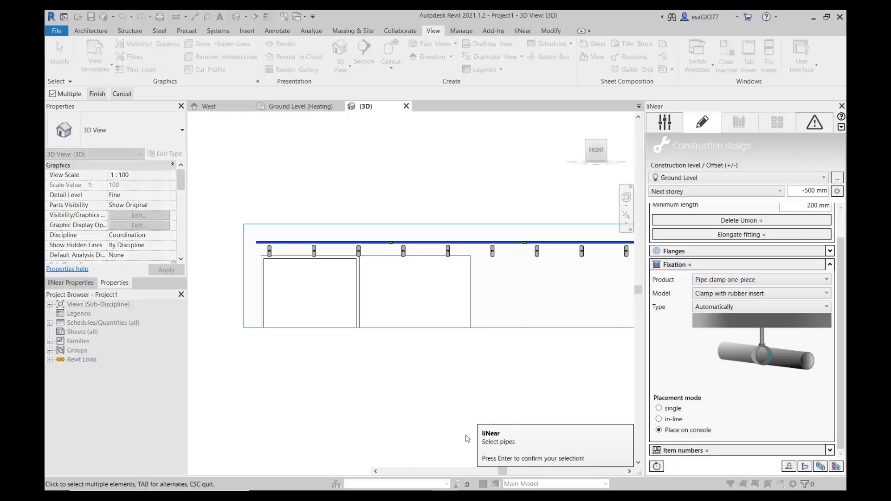
{"action": "scroll", "coordinate": [464, 434], "scroll_direction": "down", "scroll_amount": 2}
{"action": "left_click_drag", "start_coordinate": [293, 257], "coordinate": [606, 342]}
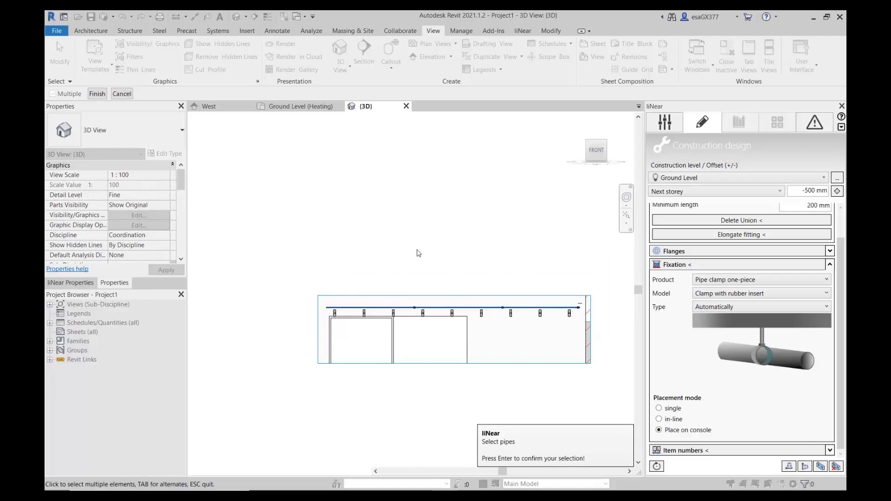
{"action": "key", "text": "Return"}
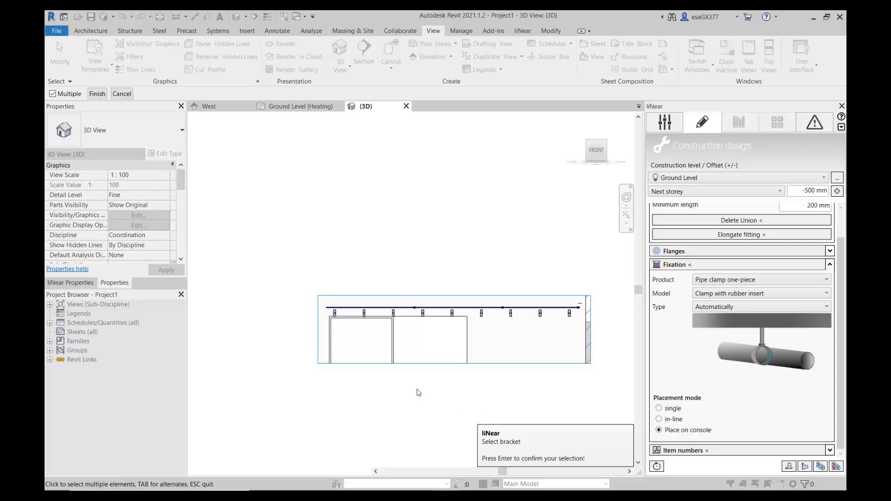
{"action": "left_click_drag", "start_coordinate": [303, 268], "coordinate": [611, 361]}
{"action": "key", "text": "Return"}
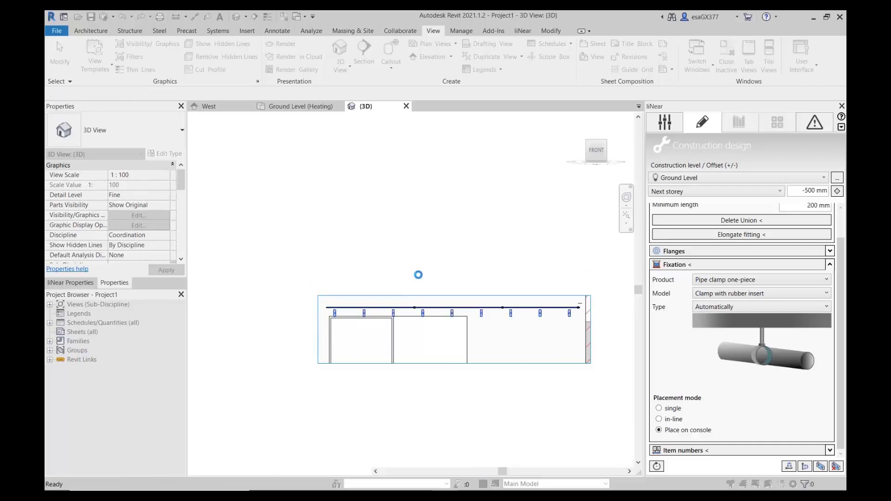
{"action": "middle_click_drag", "start_coordinate": [435, 290], "coordinate": [418, 325], "text": "shift"}
{"action": "scroll", "coordinate": [325, 344], "scroll_direction": "up", "scroll_amount": 4}
{"action": "scroll", "coordinate": [325, 344], "scroll_direction": "up", "scroll_amount": 3}
{"action": "middle_click_drag", "start_coordinate": [286, 346], "coordinate": [536, 344]}
{"action": "scroll", "coordinate": [412, 351], "scroll_direction": "up", "scroll_amount": 1}
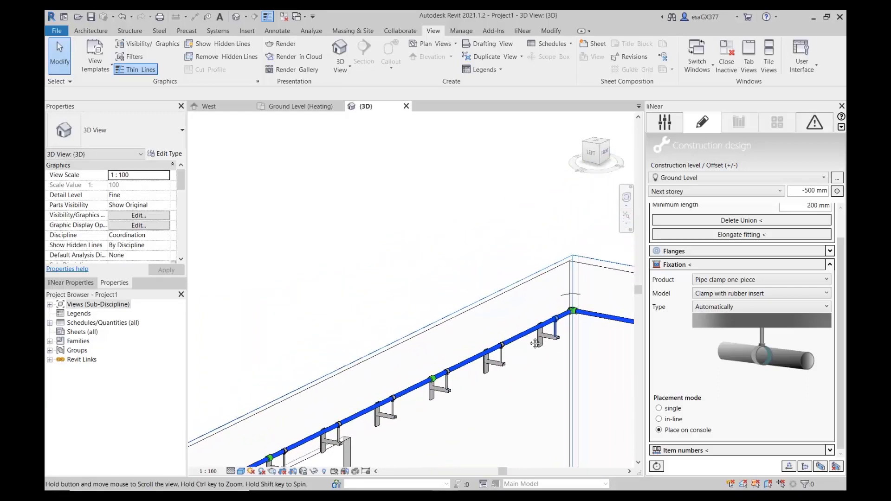
{"action": "scroll", "coordinate": [603, 325], "scroll_direction": "up", "scroll_amount": 2}
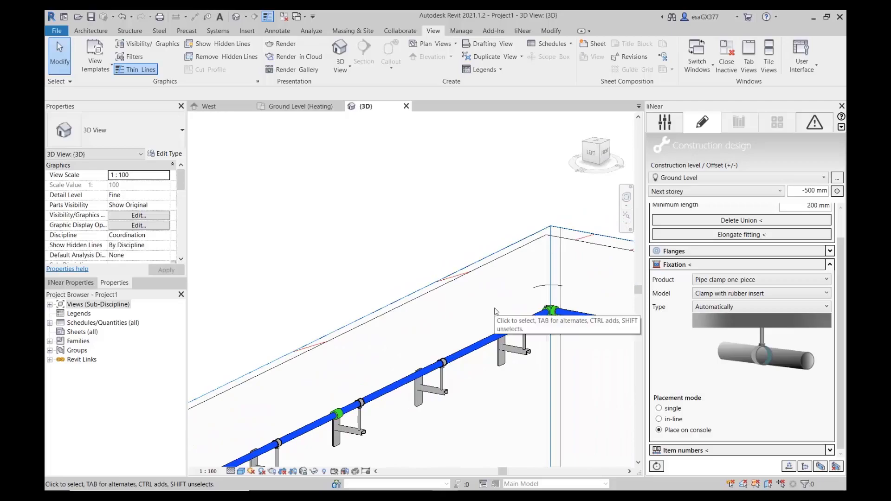